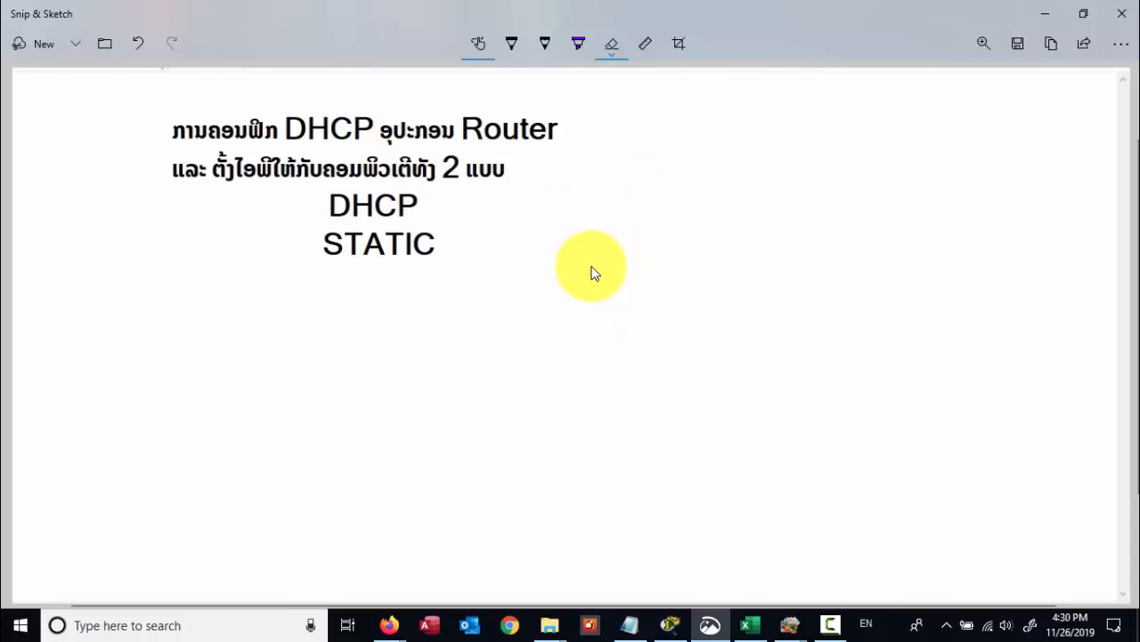
- With the pen, draw the router outline with a divided port strip and an antenna
{"action": "left_click", "coordinate": [543, 46]}
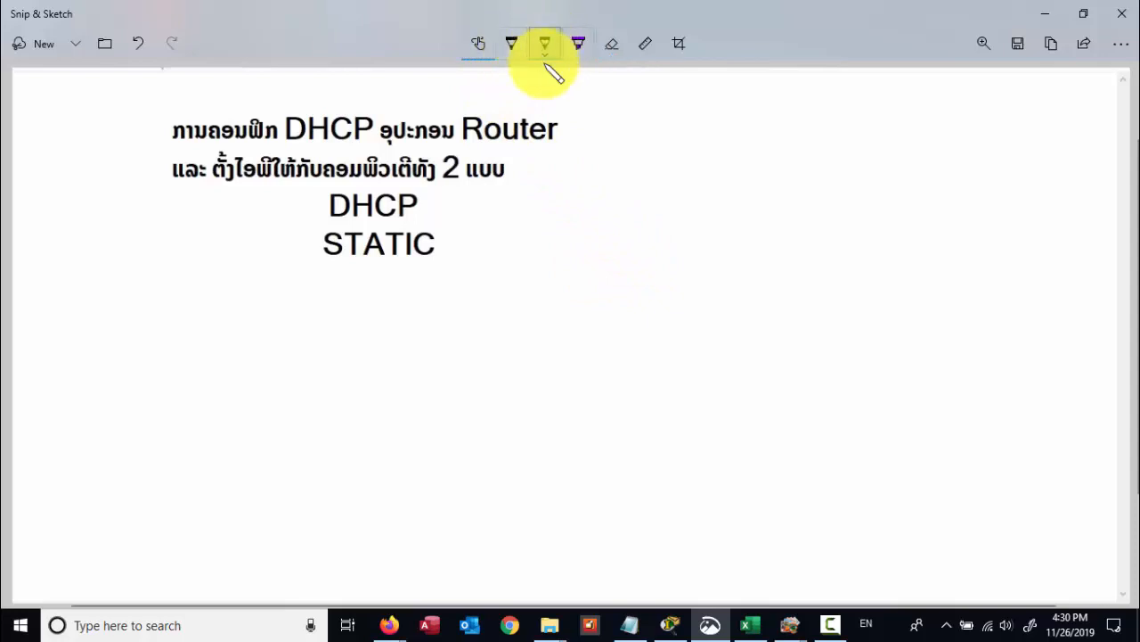
{"action": "mouse_move", "coordinate": [588, 200]}
{"action": "left_mouse_down"}
{"action": "mouse_move", "coordinate": [669, 188]}
{"action": "mouse_move", "coordinate": [682, 234]}
{"action": "mouse_move", "coordinate": [605, 242]}
{"action": "mouse_move", "coordinate": [642, 206]}
{"action": "left_mouse_up"}
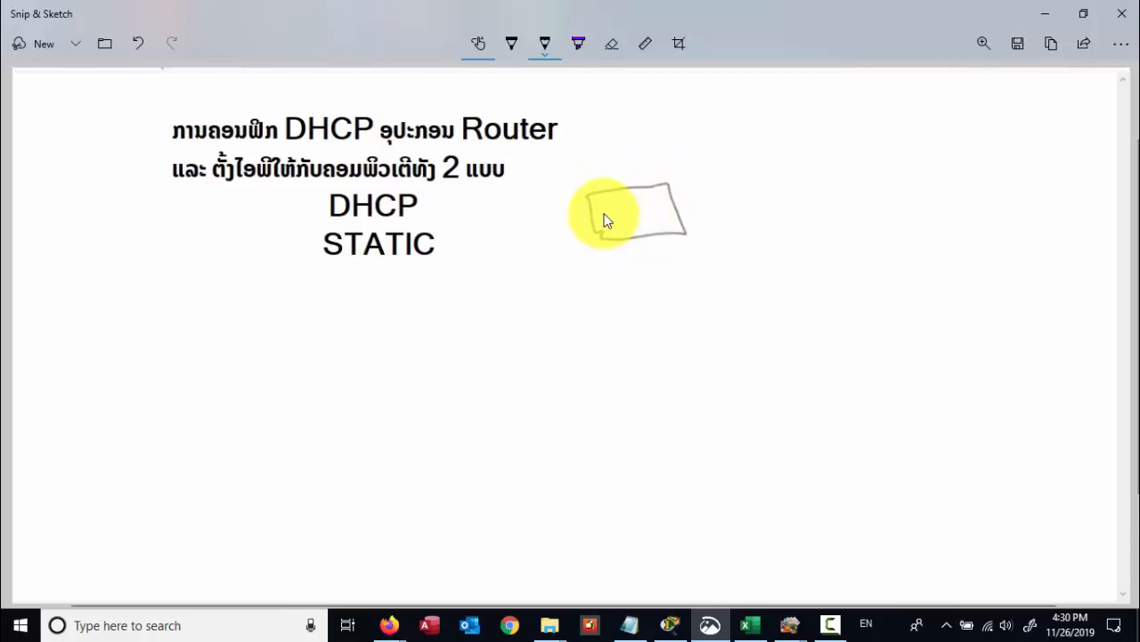
{"action": "mouse_move", "coordinate": [605, 220]}
{"action": "left_mouse_down"}
{"action": "mouse_move", "coordinate": [659, 208]}
{"action": "mouse_move", "coordinate": [606, 223]}
{"action": "mouse_move", "coordinate": [640, 221]}
{"action": "left_mouse_up"}
{"action": "left_click_drag", "start_coordinate": [649, 207], "coordinate": [649, 222]}
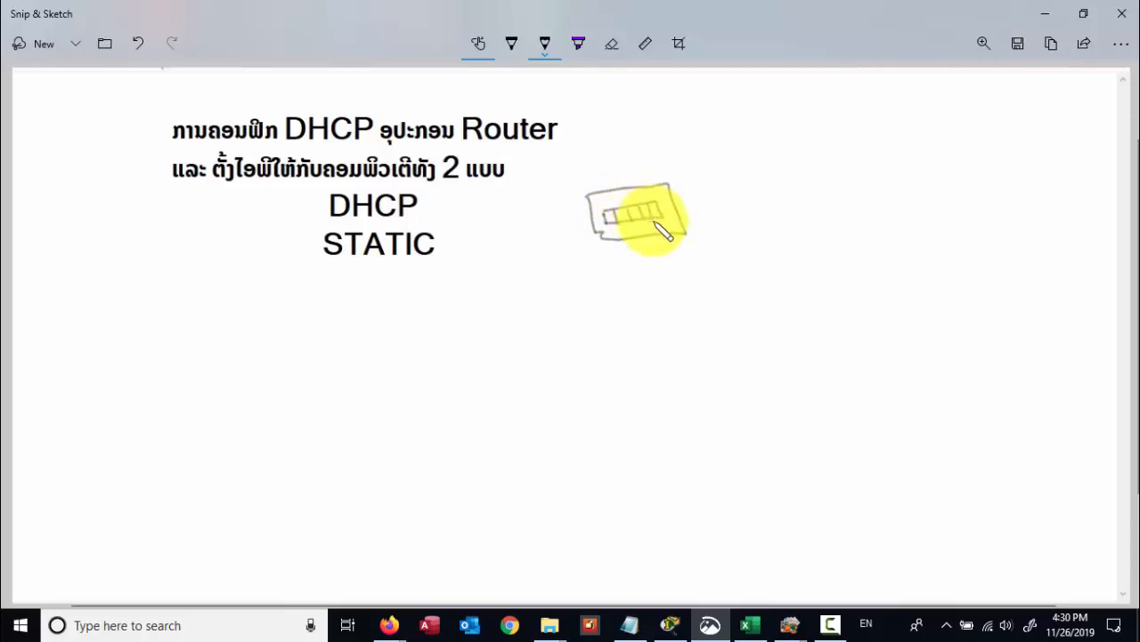
{"action": "left_click_drag", "start_coordinate": [670, 149], "coordinate": [675, 181]}
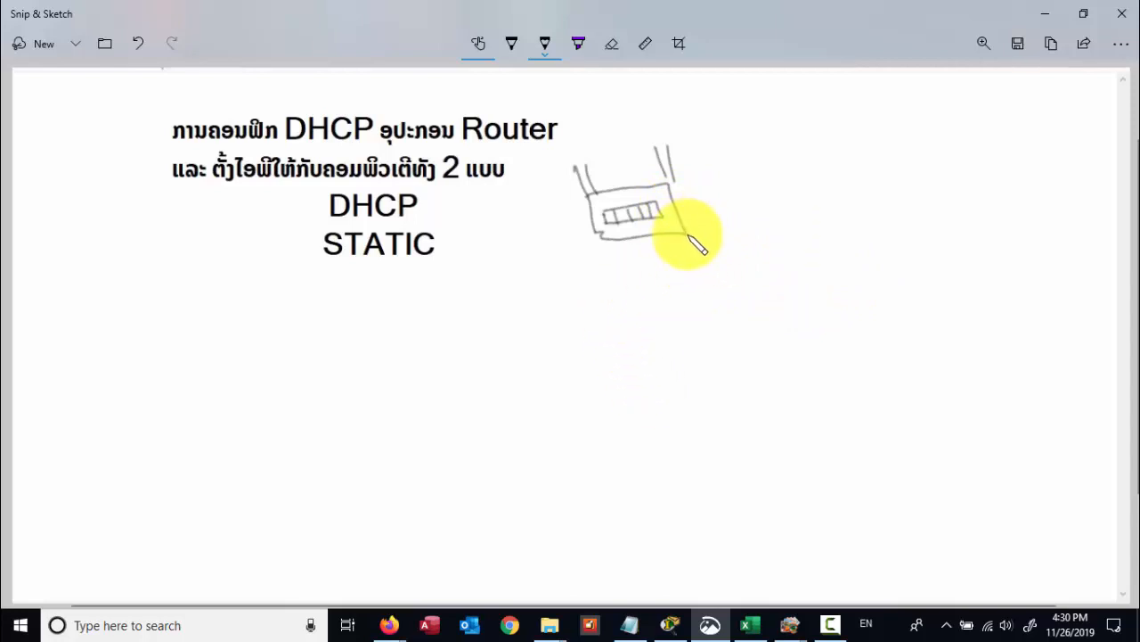
- Draw two cables from the router to two computers, then start writing '19.' above it
{"action": "mouse_move", "coordinate": [688, 237]}
{"action": "left_mouse_down"}
{"action": "mouse_move", "coordinate": [892, 222]}
{"action": "mouse_move", "coordinate": [918, 257]}
{"action": "mouse_move", "coordinate": [900, 213]}
{"action": "mouse_move", "coordinate": [948, 227]}
{"action": "mouse_move", "coordinate": [916, 261]}
{"action": "mouse_move", "coordinate": [959, 276]}
{"action": "left_mouse_up"}
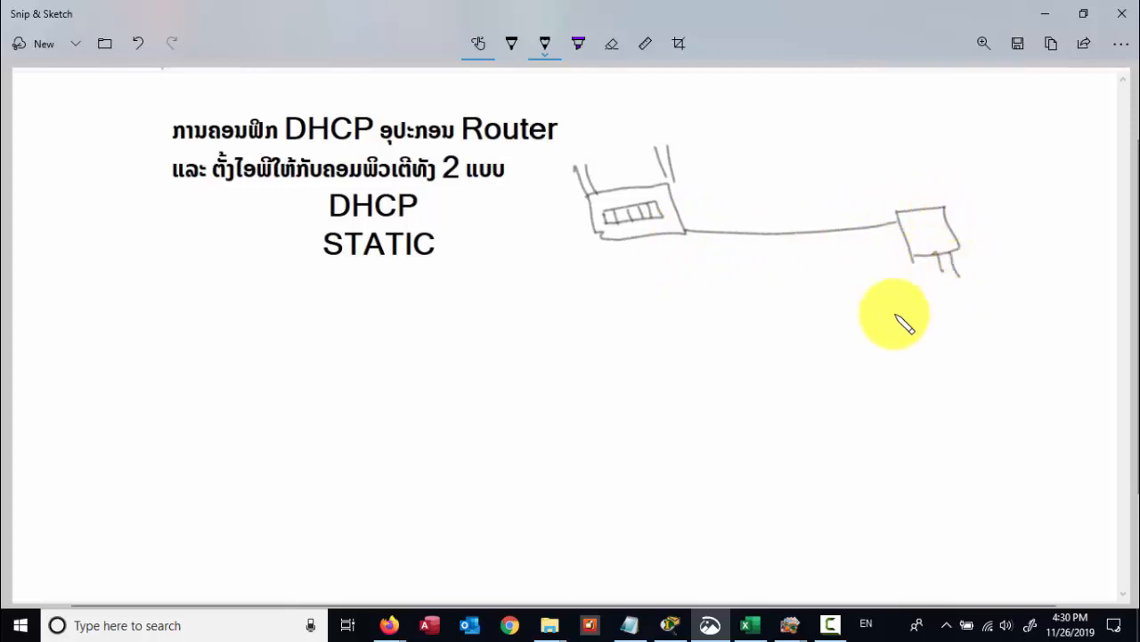
{"action": "mouse_move", "coordinate": [666, 239]}
{"action": "left_mouse_down"}
{"action": "mouse_move", "coordinate": [861, 362]}
{"action": "mouse_move", "coordinate": [930, 356]}
{"action": "mouse_move", "coordinate": [934, 369]}
{"action": "left_mouse_up"}
{"action": "left_click_drag", "start_coordinate": [965, 326], "coordinate": [971, 371]}
{"action": "mouse_move", "coordinate": [965, 326]}
{"action": "left_mouse_down"}
{"action": "mouse_move", "coordinate": [949, 371]}
{"action": "mouse_move", "coordinate": [960, 394]}
{"action": "left_mouse_up"}
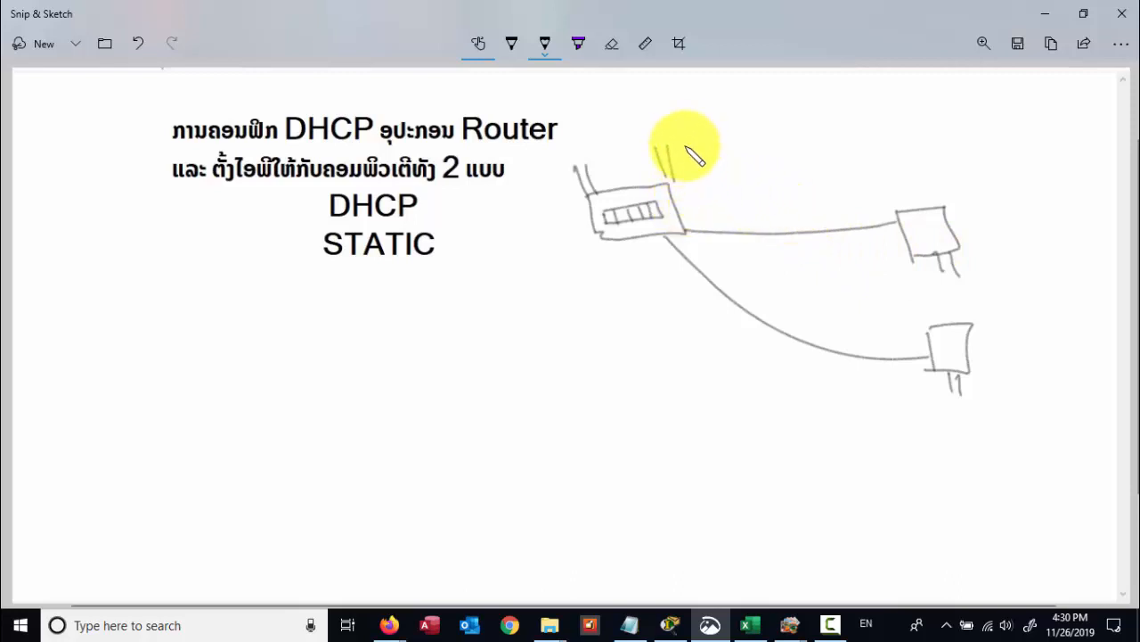
{"action": "mouse_move", "coordinate": [693, 140]}
{"action": "left_mouse_down"}
{"action": "mouse_move", "coordinate": [692, 156]}
{"action": "mouse_move", "coordinate": [710, 157]}
{"action": "left_mouse_up"}
- Handwrite 192.168.1.1 above the router and 'start 192.168.1.100 - 105' below it
{"action": "left_click", "coordinate": [730, 152]}
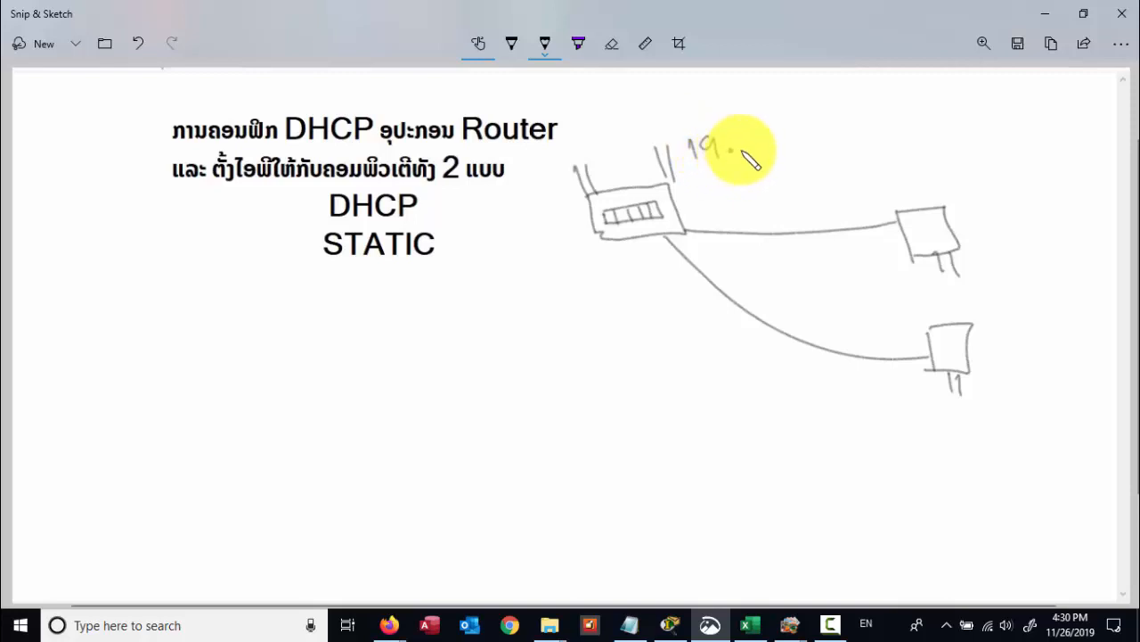
{"action": "left_click_drag", "start_coordinate": [729, 156], "coordinate": [839, 152]}
{"action": "left_click", "coordinate": [753, 149]}
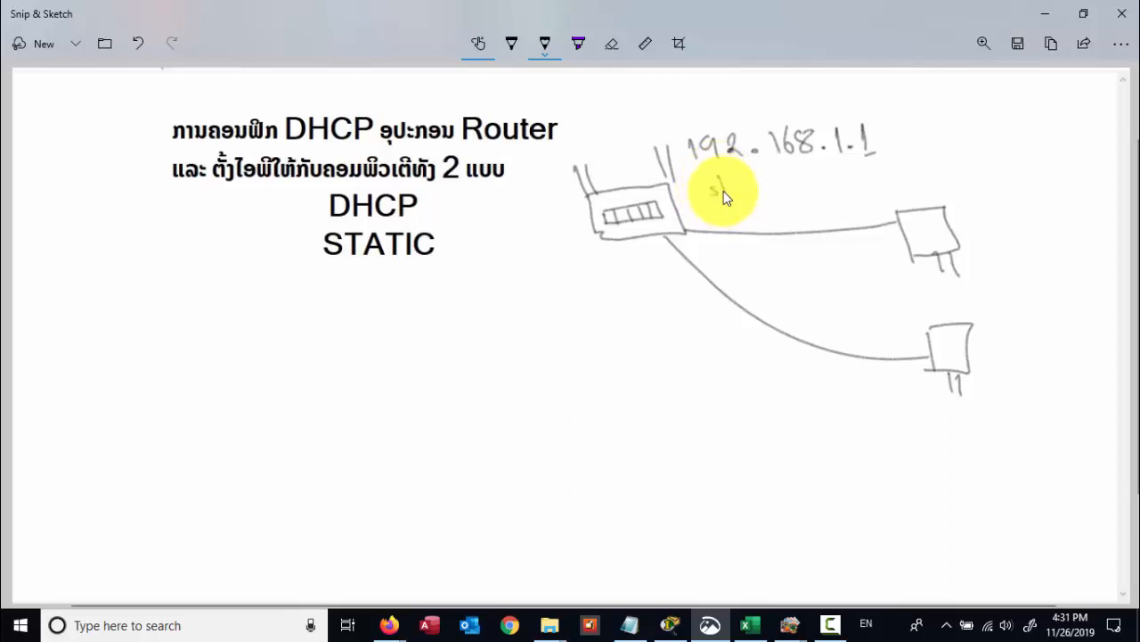
{"action": "mouse_move", "coordinate": [724, 196]}
{"action": "left_mouse_down"}
{"action": "mouse_move", "coordinate": [758, 184]}
{"action": "mouse_move", "coordinate": [952, 187]}
{"action": "mouse_move", "coordinate": [938, 179]}
{"action": "mouse_move", "coordinate": [996, 170]}
{"action": "left_mouse_up"}
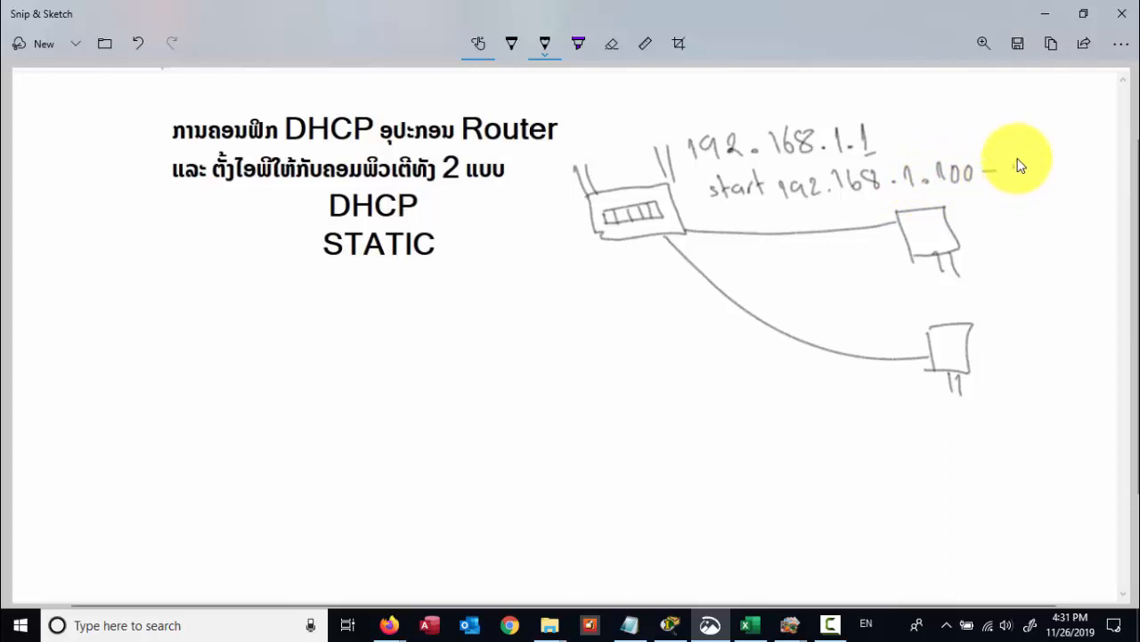
{"action": "mouse_move", "coordinate": [1015, 162]}
{"action": "left_mouse_down"}
{"action": "mouse_move", "coordinate": [1020, 176]}
{"action": "mouse_move", "coordinate": [1031, 166]}
{"action": "mouse_move", "coordinate": [1047, 178]}
{"action": "left_mouse_up"}
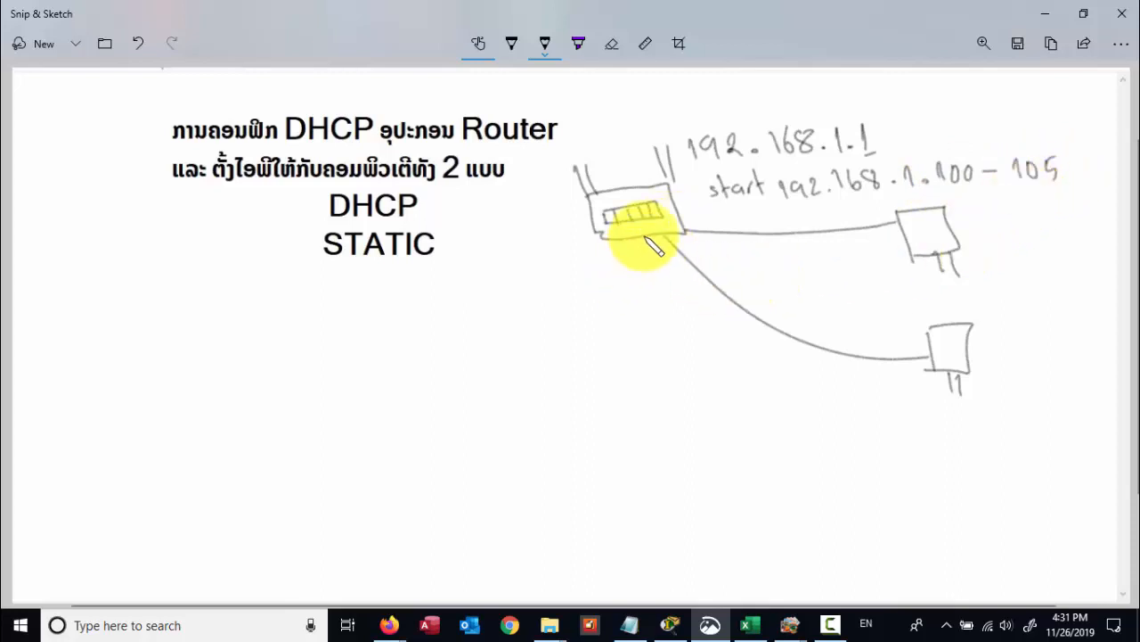
- Draw a third and fourth cable from the router, each leading to a computer
{"action": "left_click_drag", "start_coordinate": [645, 238], "coordinate": [674, 308]}
{"action": "mouse_move", "coordinate": [703, 361]}
{"action": "left_mouse_down"}
{"action": "mouse_move", "coordinate": [866, 474]}
{"action": "mouse_move", "coordinate": [907, 526]}
{"action": "left_mouse_up"}
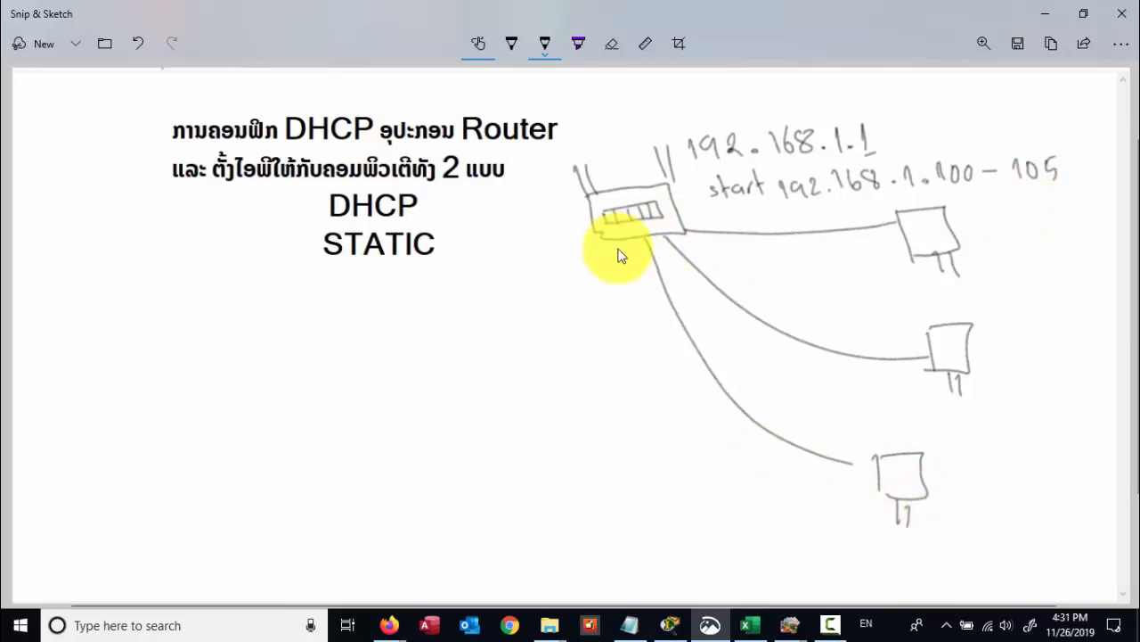
{"action": "mouse_move", "coordinate": [621, 255]}
{"action": "left_mouse_down"}
{"action": "mouse_move", "coordinate": [744, 556]}
{"action": "mouse_move", "coordinate": [759, 565]}
{"action": "mouse_move", "coordinate": [742, 563]}
{"action": "left_mouse_up"}
{"action": "mouse_move", "coordinate": [769, 566]}
{"action": "left_mouse_down"}
{"action": "mouse_move", "coordinate": [773, 582]}
{"action": "mouse_move", "coordinate": [787, 581]}
{"action": "left_mouse_up"}
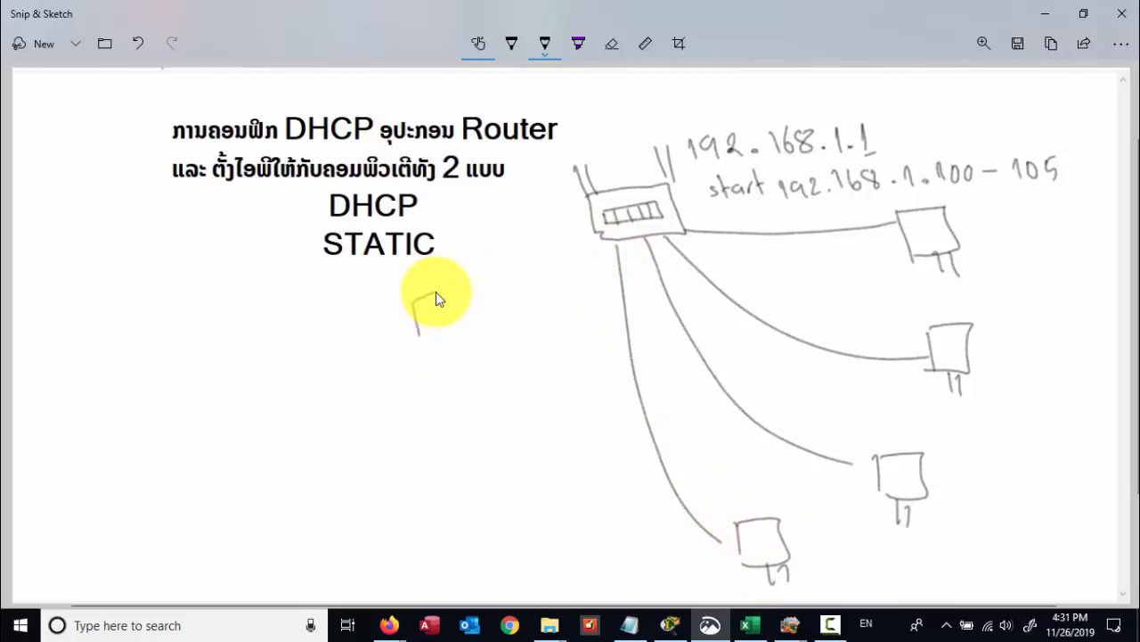
- Draw two laptops below the STATIC text, each with a dashed wireless link to the router
{"action": "mouse_move", "coordinate": [437, 290]}
{"action": "left_mouse_down"}
{"action": "mouse_move", "coordinate": [419, 338]}
{"action": "mouse_move", "coordinate": [448, 325]}
{"action": "left_mouse_up"}
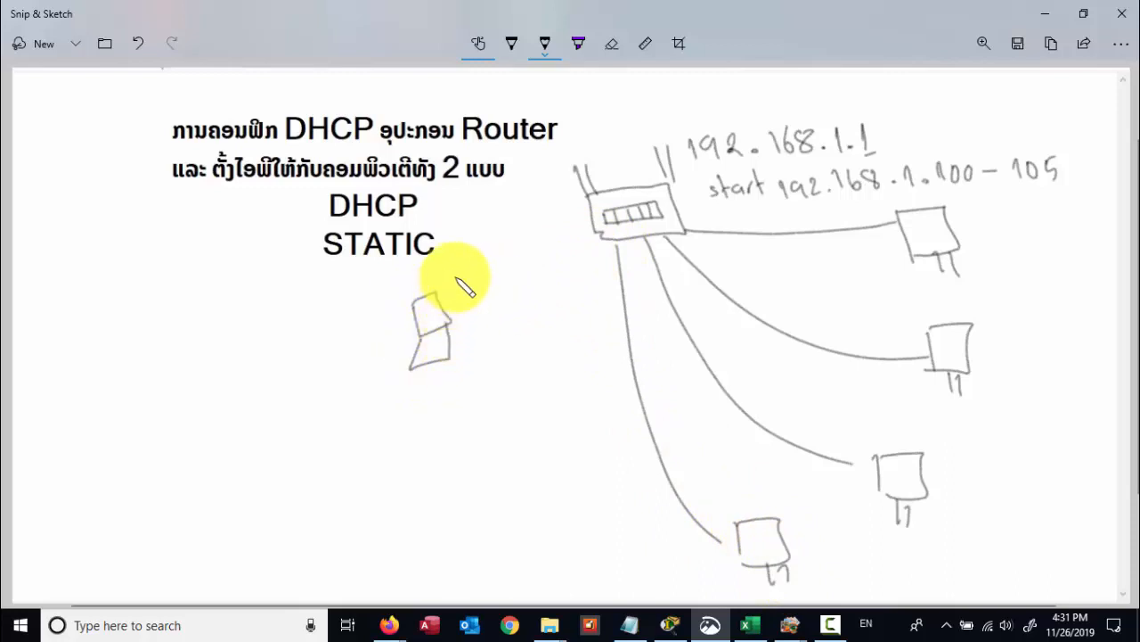
{"action": "mouse_move", "coordinate": [450, 278]}
{"action": "left_mouse_down"}
{"action": "mouse_move", "coordinate": [468, 297]}
{"action": "mouse_move", "coordinate": [507, 275]}
{"action": "left_mouse_up"}
{"action": "mouse_move", "coordinate": [514, 251]}
{"action": "left_mouse_down"}
{"action": "mouse_move", "coordinate": [522, 265]}
{"action": "mouse_move", "coordinate": [536, 256]}
{"action": "left_mouse_up"}
{"action": "mouse_move", "coordinate": [544, 232]}
{"action": "left_mouse_down"}
{"action": "mouse_move", "coordinate": [552, 246]}
{"action": "mouse_move", "coordinate": [570, 234]}
{"action": "left_mouse_up"}
{"action": "left_click_drag", "start_coordinate": [579, 205], "coordinate": [586, 216]}
{"action": "mouse_move", "coordinate": [466, 390]}
{"action": "left_mouse_down"}
{"action": "mouse_move", "coordinate": [508, 407]}
{"action": "mouse_move", "coordinate": [472, 419]}
{"action": "left_mouse_up"}
{"action": "left_click_drag", "start_coordinate": [469, 458], "coordinate": [509, 412]}
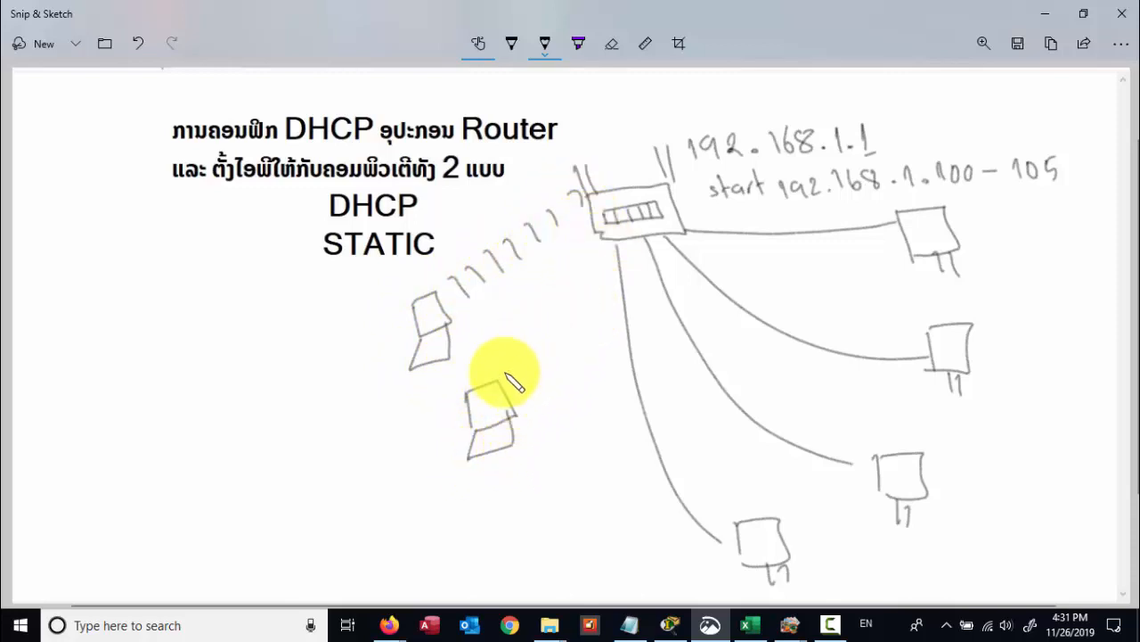
{"action": "left_click_drag", "start_coordinate": [500, 365], "coordinate": [514, 380]}
{"action": "left_click_drag", "start_coordinate": [513, 348], "coordinate": [526, 365]}
{"action": "mouse_move", "coordinate": [523, 332]}
{"action": "left_mouse_down"}
{"action": "mouse_move", "coordinate": [537, 346]}
{"action": "mouse_move", "coordinate": [561, 301]}
{"action": "left_mouse_up"}
{"action": "left_click_drag", "start_coordinate": [565, 303], "coordinate": [572, 289]}
{"action": "left_click_drag", "start_coordinate": [576, 290], "coordinate": [595, 266]}
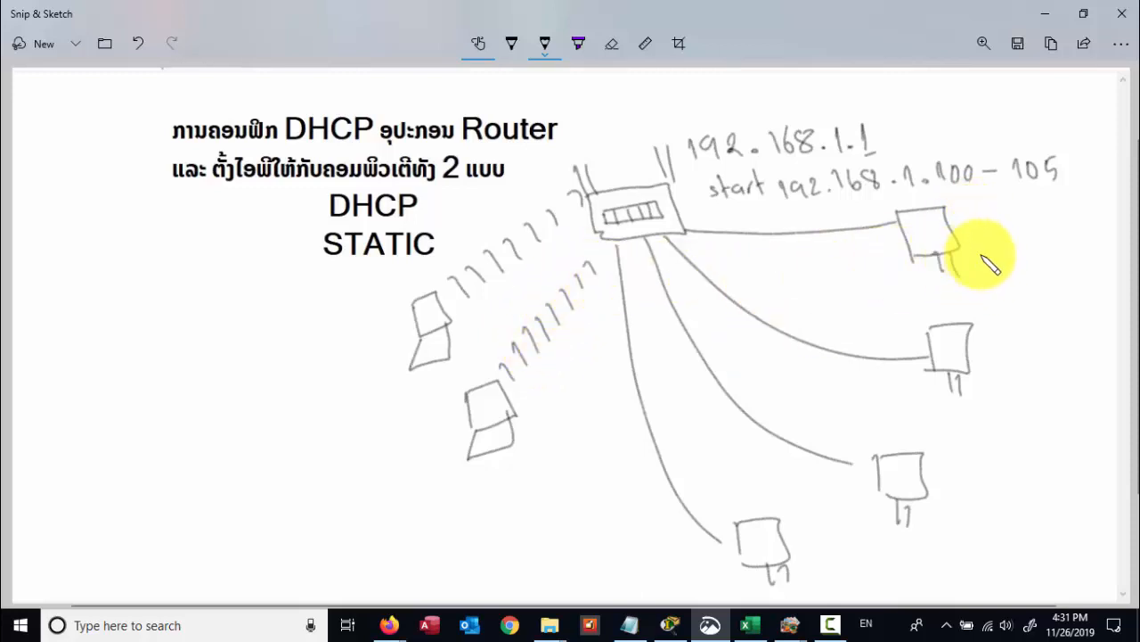
- Write 192.168.1.100 beside the first computer
{"action": "left_click_drag", "start_coordinate": [973, 257], "coordinate": [972, 270]}
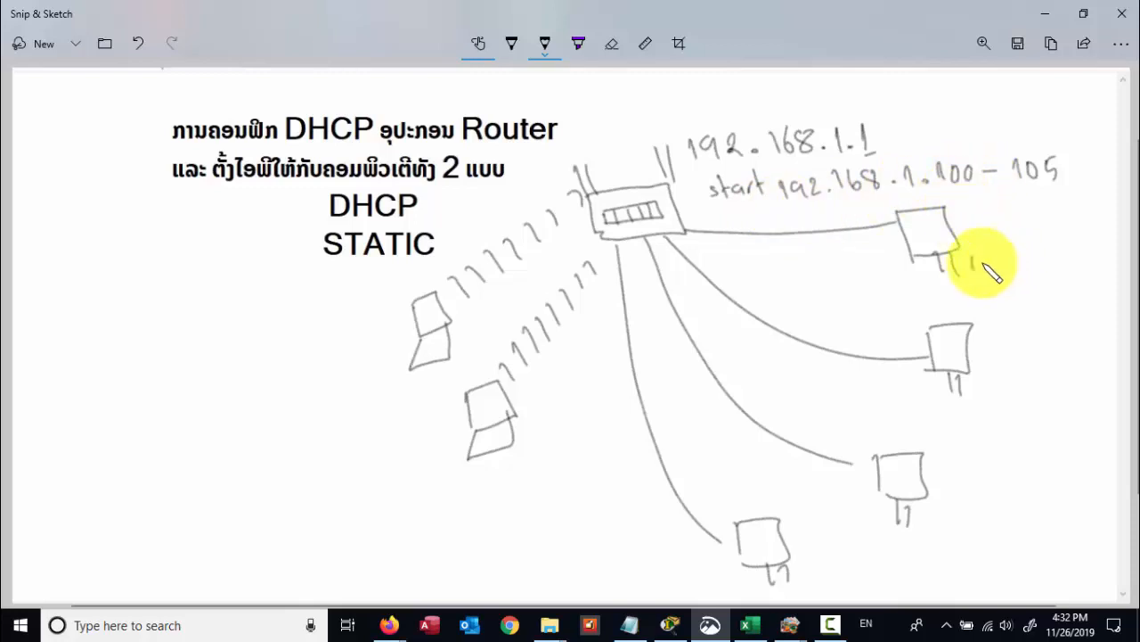
{"action": "mouse_move", "coordinate": [995, 272]}
{"action": "left_mouse_down"}
{"action": "mouse_move", "coordinate": [1021, 248]}
{"action": "mouse_move", "coordinate": [1043, 270]}
{"action": "mouse_move", "coordinate": [1114, 252]}
{"action": "mouse_move", "coordinate": [1113, 241]}
{"action": "left_mouse_up"}
{"action": "mouse_move", "coordinate": [981, 374]}
{"action": "left_mouse_down"}
{"action": "mouse_move", "coordinate": [980, 390]}
{"action": "mouse_move", "coordinate": [1069, 377]}
{"action": "left_mouse_up"}
- Write 192.168.1.101 beside the second computer
{"action": "left_click", "coordinate": [1019, 386]}
{"action": "left_click", "coordinate": [1073, 375]}
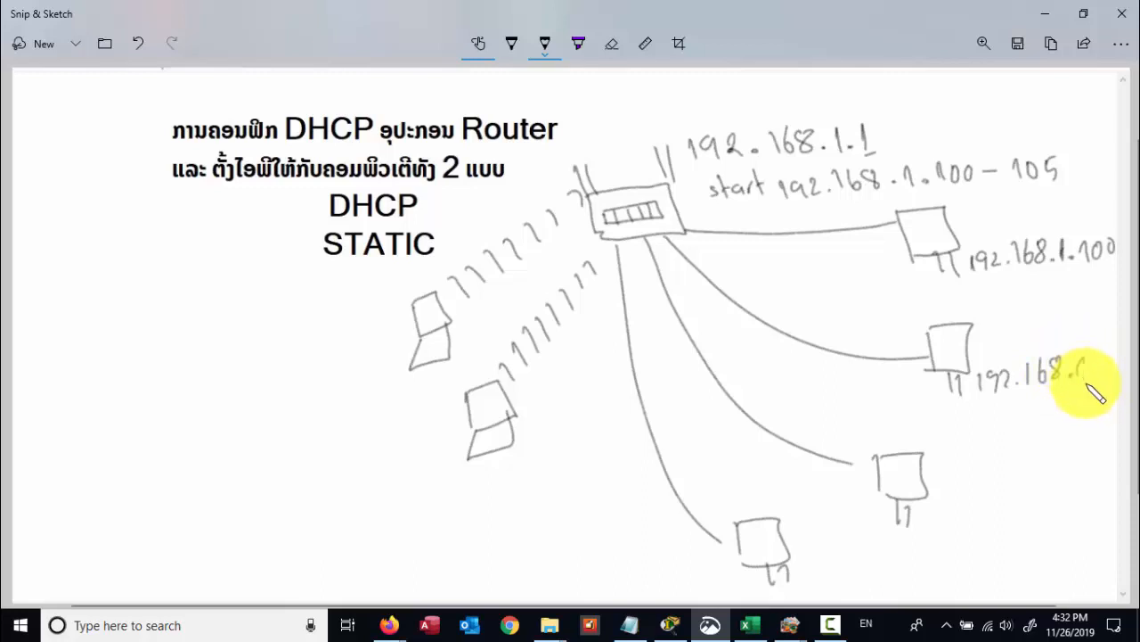
{"action": "left_click", "coordinate": [1096, 374]}
{"action": "mouse_move", "coordinate": [1113, 371]}
{"action": "left_mouse_down"}
{"action": "mouse_move", "coordinate": [1118, 361]}
{"action": "mouse_move", "coordinate": [1131, 381]}
{"action": "left_mouse_up"}
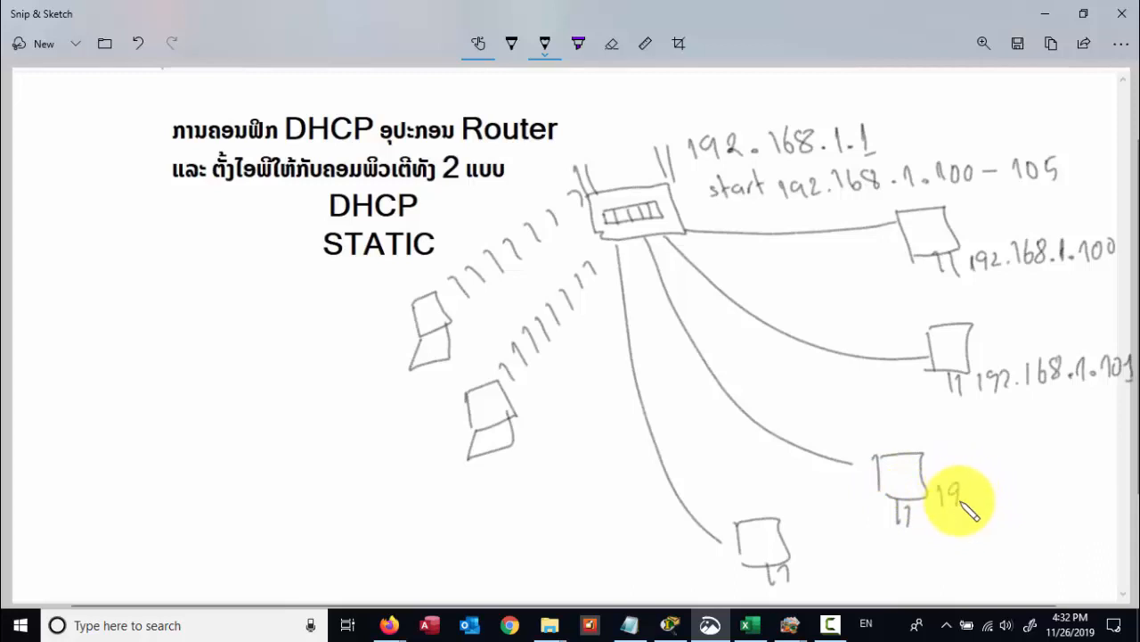
- Write 192.168.1.102 by the third computer, erasing a stray stroke along the way
{"action": "left_click", "coordinate": [977, 501]}
{"action": "mouse_move", "coordinate": [960, 488]}
{"action": "left_mouse_down"}
{"action": "mouse_move", "coordinate": [972, 503]}
{"action": "mouse_move", "coordinate": [1002, 499]}
{"action": "left_mouse_up"}
{"action": "mouse_move", "coordinate": [1013, 476]}
{"action": "left_mouse_down"}
{"action": "mouse_move", "coordinate": [1018, 495]}
{"action": "mouse_move", "coordinate": [1048, 488]}
{"action": "left_mouse_up"}
{"action": "left_click", "coordinate": [1033, 486]}
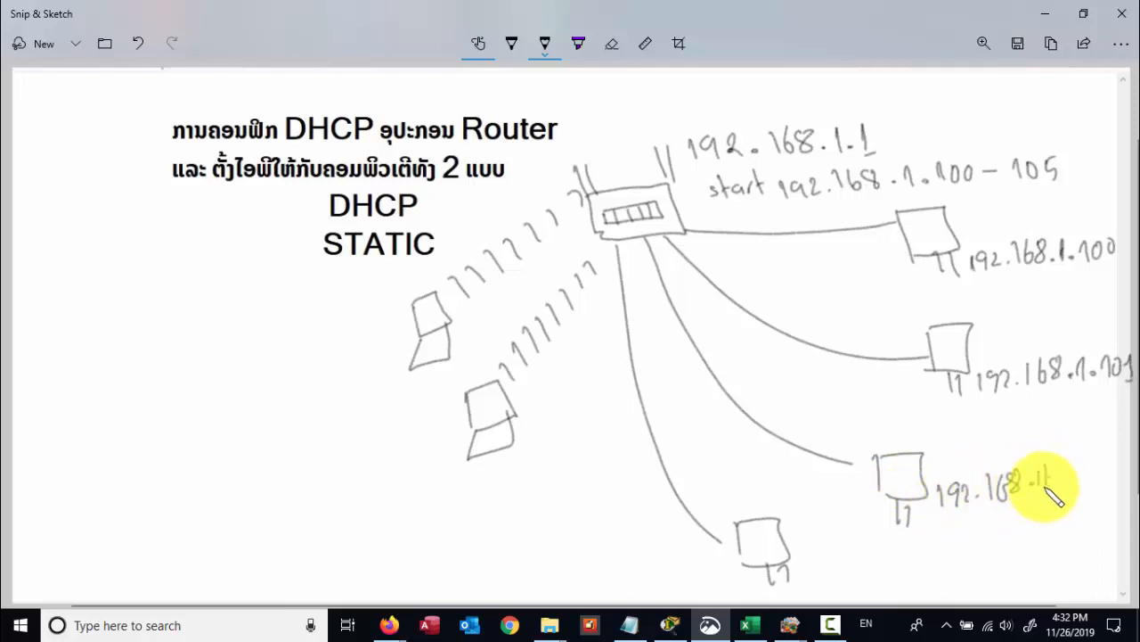
{"action": "left_click", "coordinate": [611, 45]}
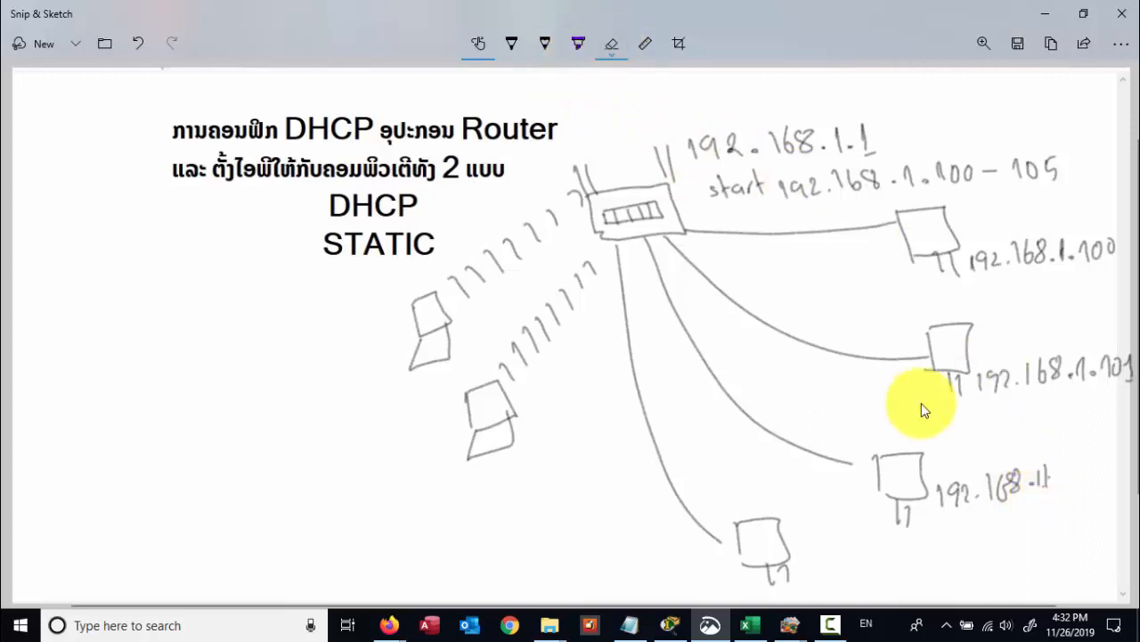
{"action": "left_click_drag", "start_coordinate": [1060, 489], "coordinate": [1042, 480]}
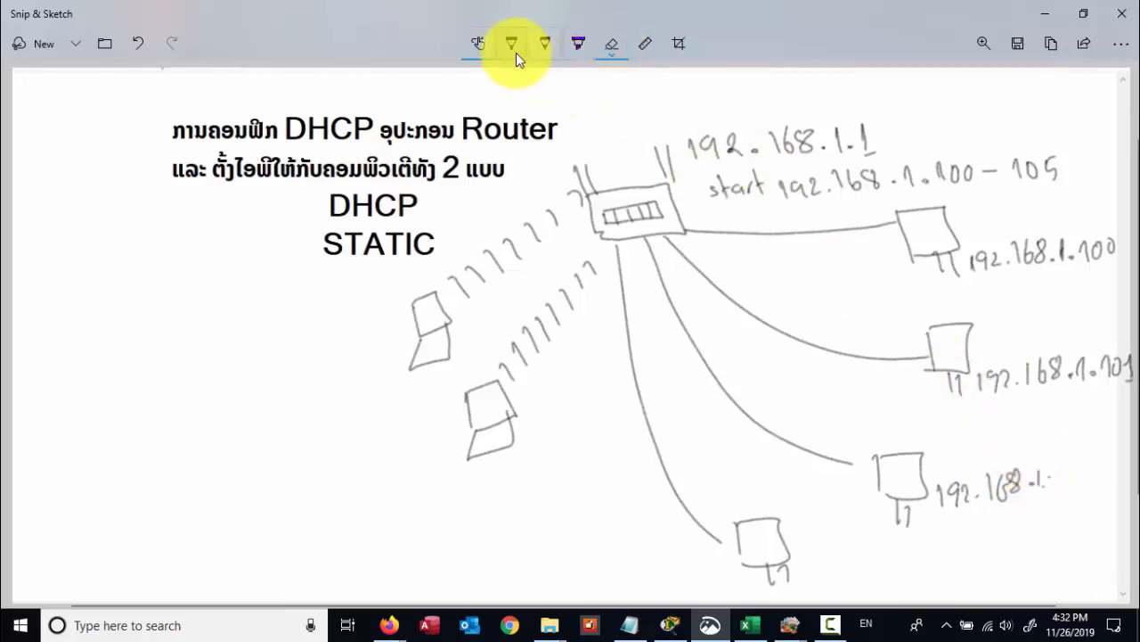
{"action": "left_click", "coordinate": [545, 43]}
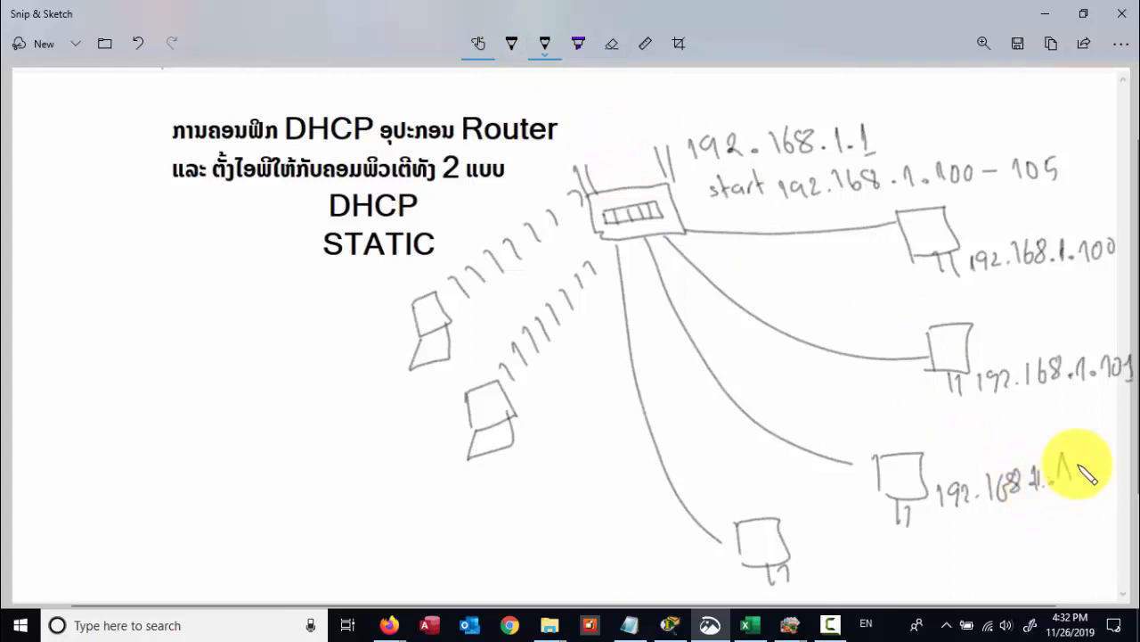
{"action": "left_click_drag", "start_coordinate": [1093, 463], "coordinate": [1102, 476]}
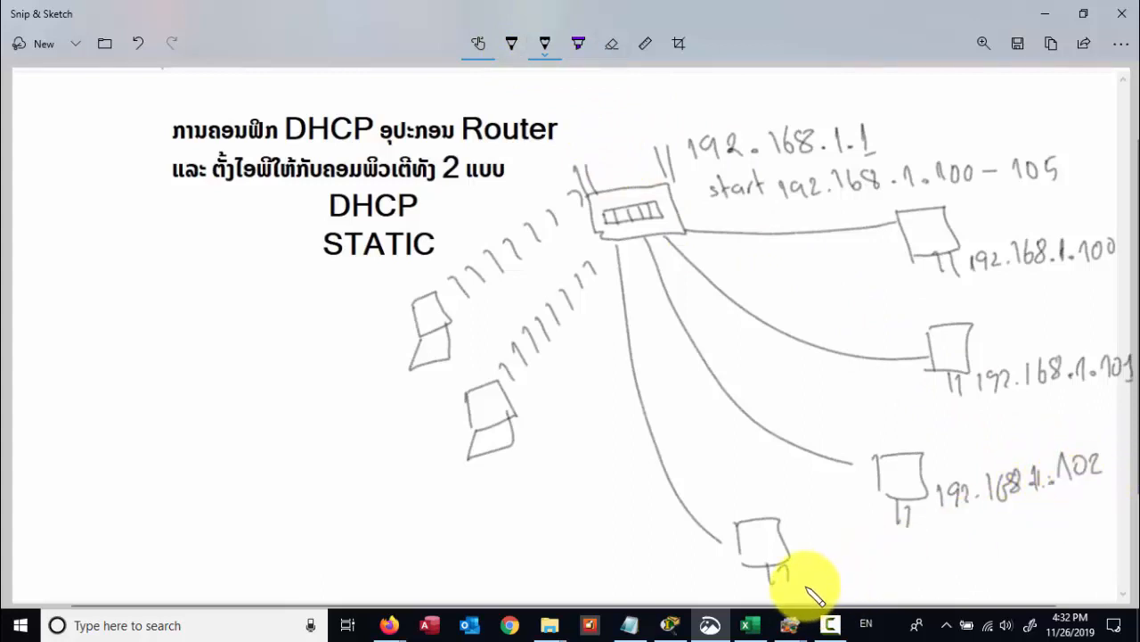
- Label the bottom computer 103 and the laptops 104 and 105, then cable a new computer
{"action": "mouse_move", "coordinate": [811, 586]}
{"action": "left_mouse_down"}
{"action": "mouse_move", "coordinate": [814, 569]}
{"action": "mouse_move", "coordinate": [850, 579]}
{"action": "left_mouse_up"}
{"action": "left_click_drag", "start_coordinate": [486, 488], "coordinate": [496, 498]}
{"action": "mouse_move", "coordinate": [502, 480]}
{"action": "left_mouse_down"}
{"action": "mouse_move", "coordinate": [504, 492]}
{"action": "mouse_move", "coordinate": [533, 488]}
{"action": "left_mouse_up"}
{"action": "left_click_drag", "start_coordinate": [385, 375], "coordinate": [390, 397]}
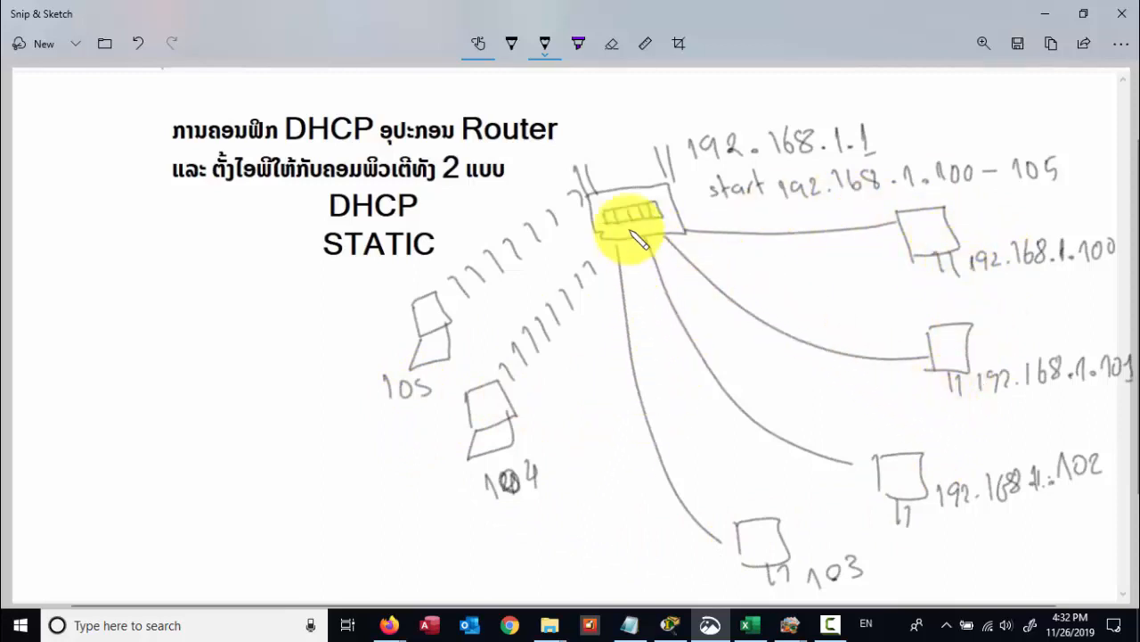
{"action": "mouse_move", "coordinate": [614, 249]}
{"action": "left_mouse_down"}
{"action": "mouse_move", "coordinate": [592, 432]}
{"action": "mouse_move", "coordinate": [567, 443]}
{"action": "mouse_move", "coordinate": [606, 434]}
{"action": "mouse_move", "coordinate": [580, 472]}
{"action": "mouse_move", "coordinate": [598, 505]}
{"action": "left_mouse_up"}
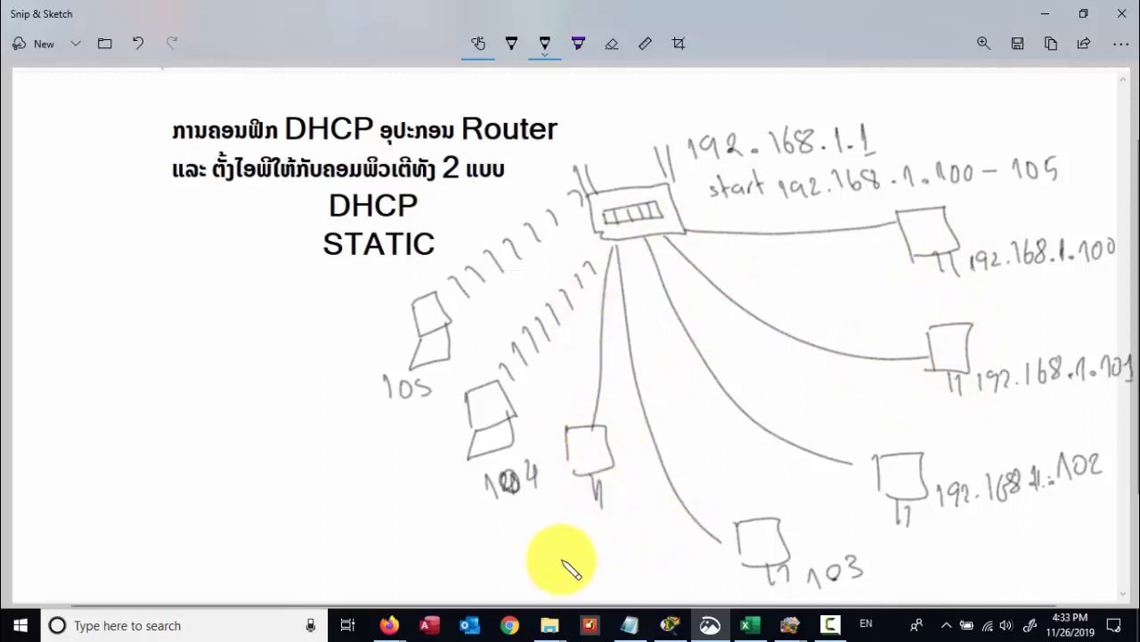
- Write 'ບໍ່ໄດ້ຮັບ' (not received) under the new computer and underline it
{"action": "mouse_move", "coordinate": [560, 542]}
{"action": "left_mouse_down"}
{"action": "mouse_move", "coordinate": [582, 555]}
{"action": "mouse_move", "coordinate": [606, 529]}
{"action": "left_mouse_up"}
{"action": "left_click", "coordinate": [559, 526]}
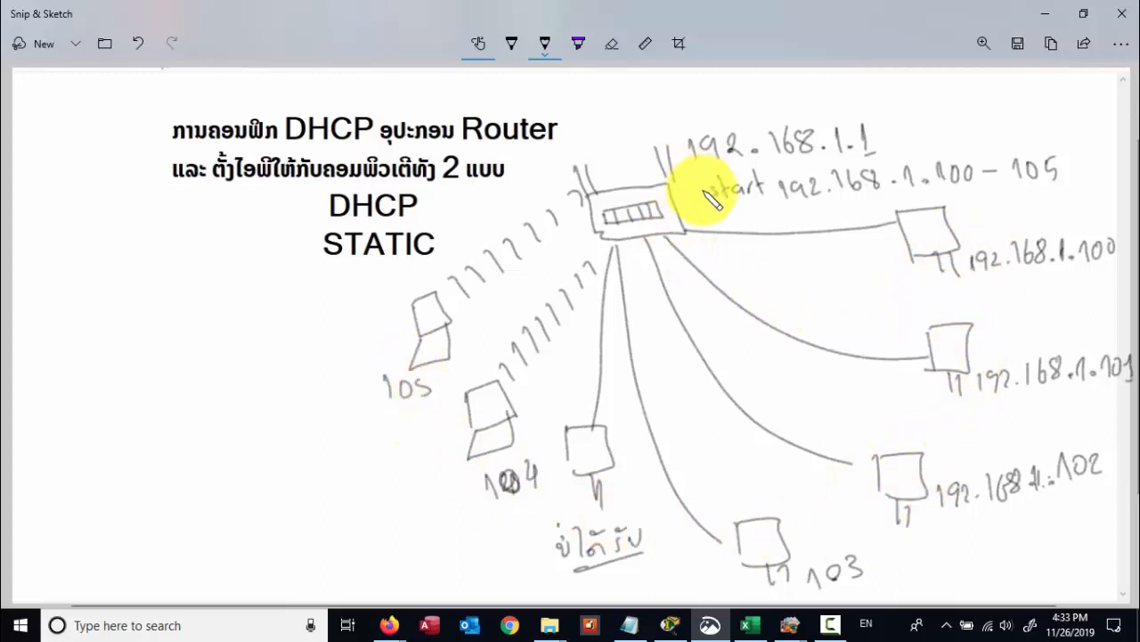
- Switch the pen to red, underline the 192.168.1.100 – 105 range and box the unaddressed computer
{"action": "left_click", "coordinate": [545, 44]}
{"action": "left_click", "coordinate": [481, 153]}
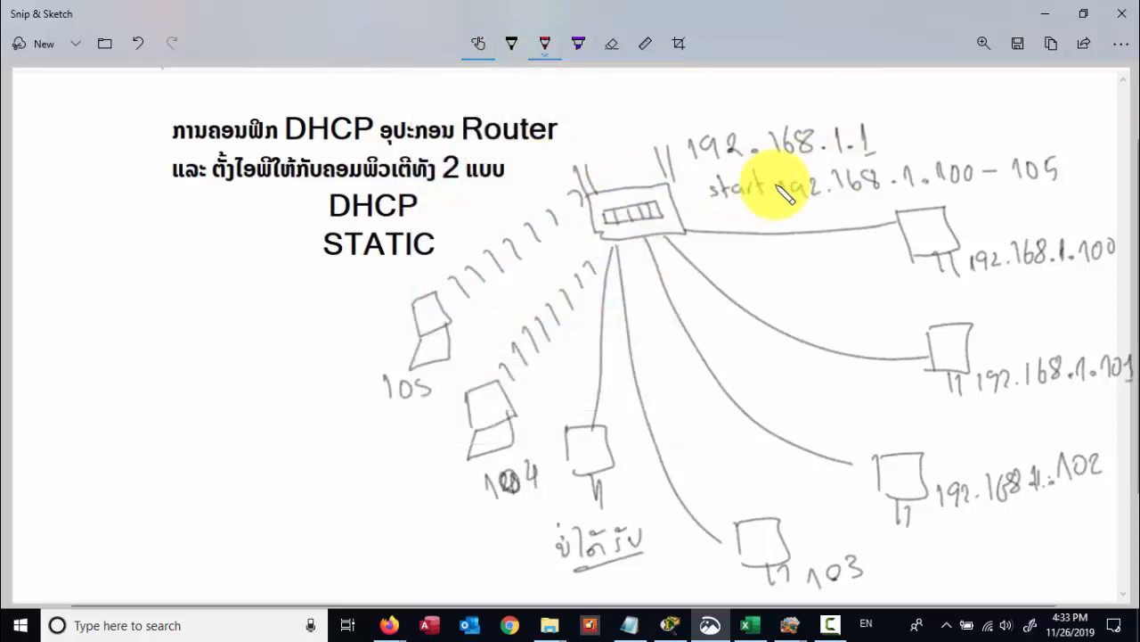
{"action": "left_click_drag", "start_coordinate": [727, 213], "coordinate": [795, 203]}
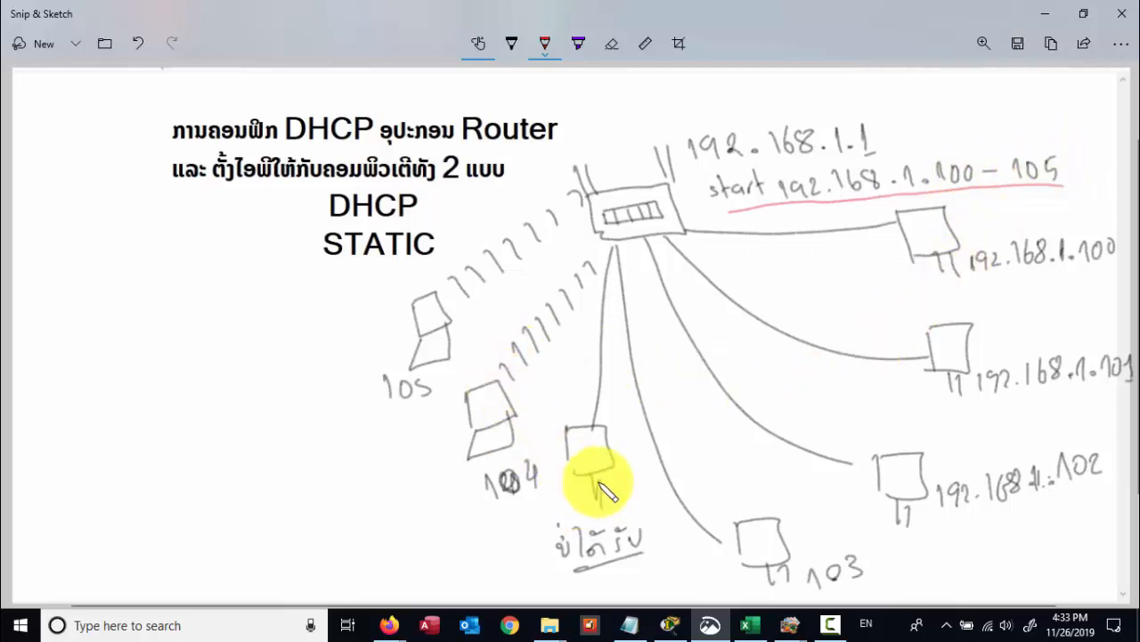
{"action": "mouse_move", "coordinate": [575, 472]}
{"action": "left_mouse_down"}
{"action": "mouse_move", "coordinate": [608, 462]}
{"action": "mouse_move", "coordinate": [608, 422]}
{"action": "mouse_move", "coordinate": [580, 471]}
{"action": "left_mouse_up"}
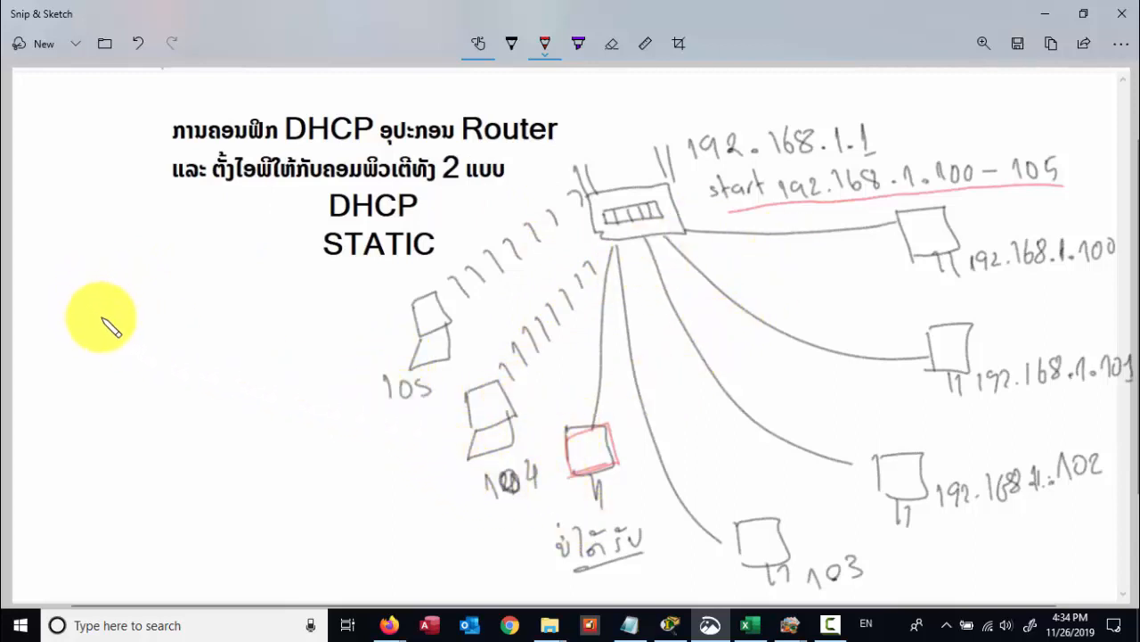
- Write '- Lease time' in red at the left of the slide
{"action": "left_click_drag", "start_coordinate": [86, 325], "coordinate": [214, 318]}
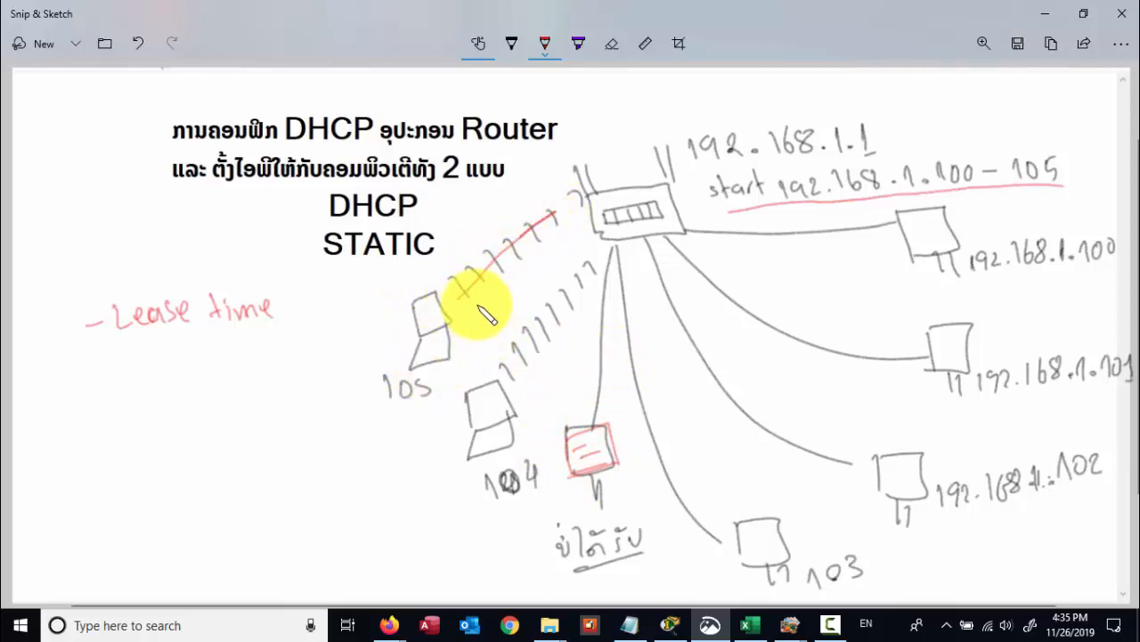
- Erase the red strike across the 105 laptop's wireless link and set the pen ink to black
{"action": "left_click", "coordinate": [614, 45]}
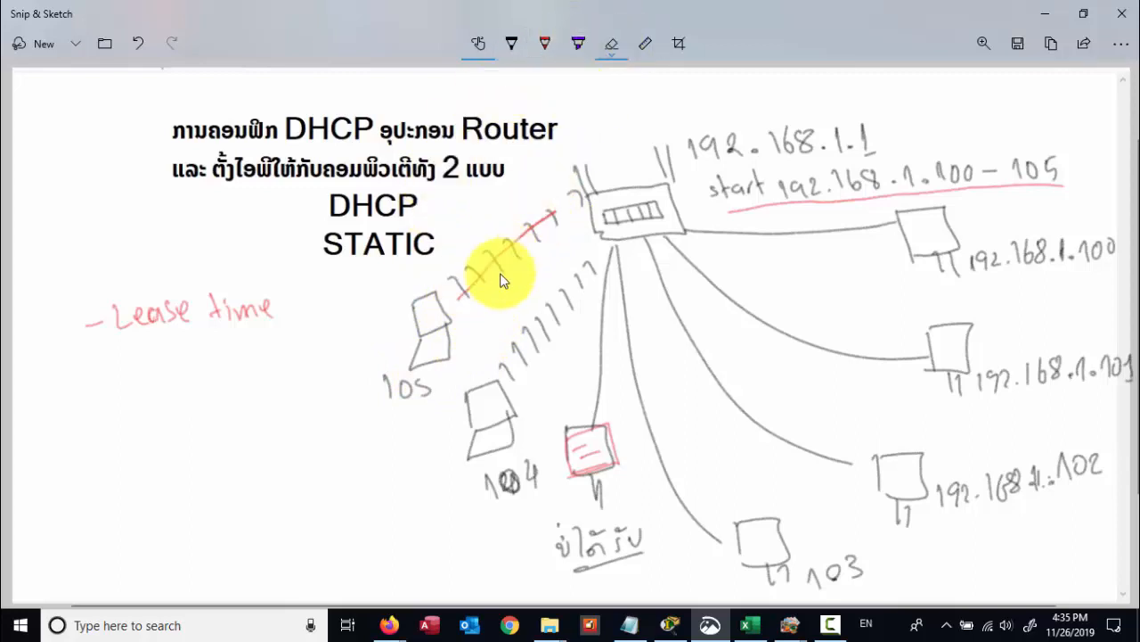
{"action": "left_click_drag", "start_coordinate": [465, 291], "coordinate": [547, 216]}
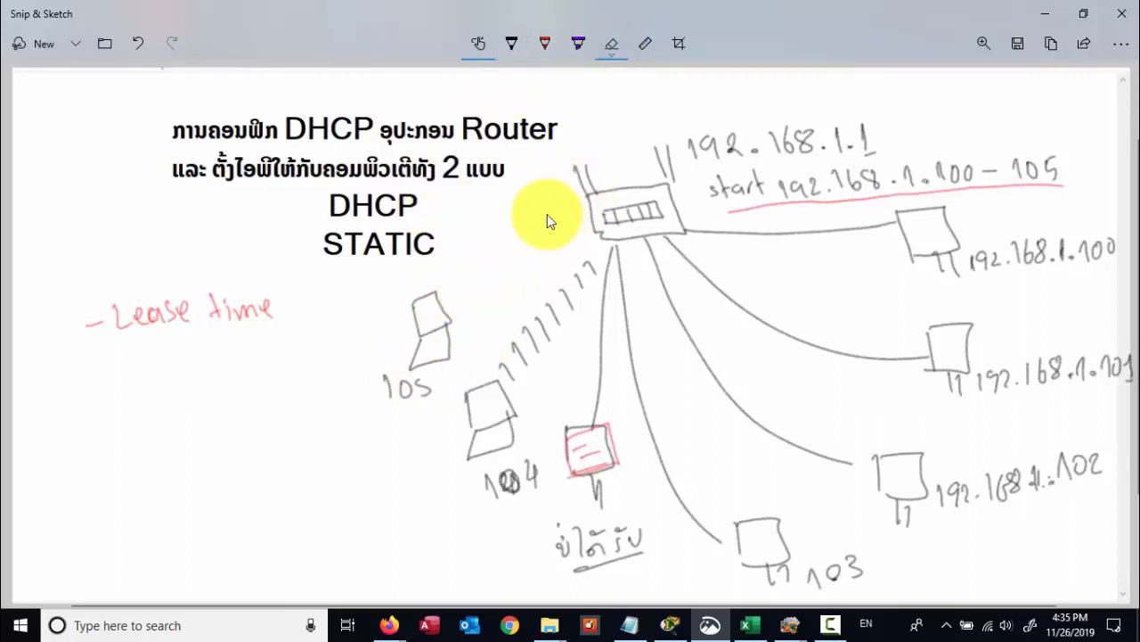
{"action": "left_click", "coordinate": [545, 44]}
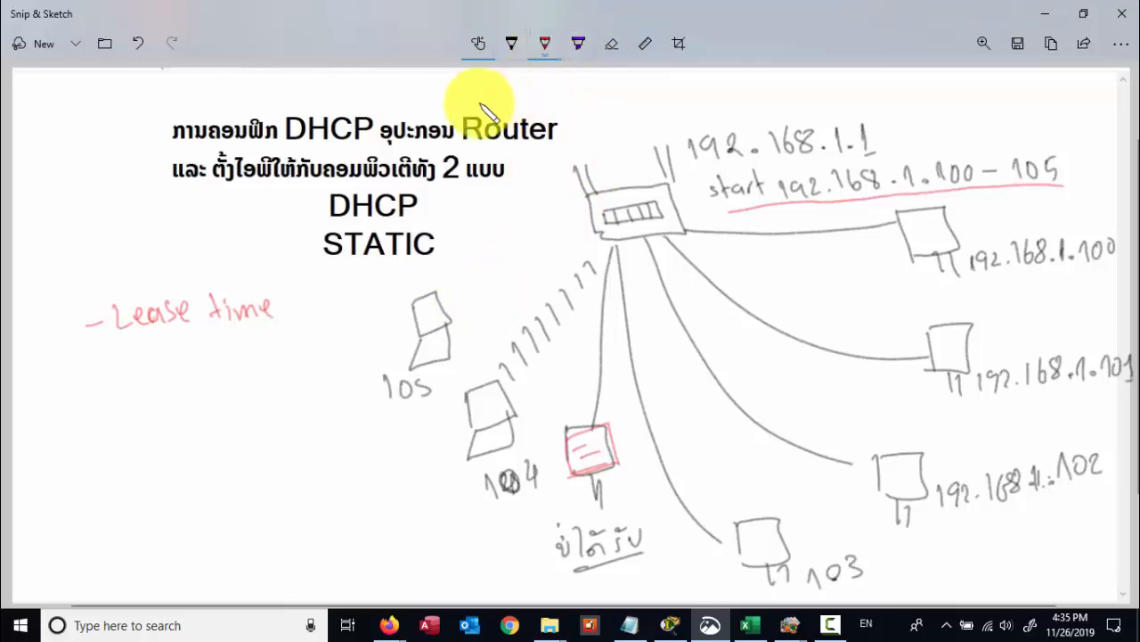
{"action": "left_click", "coordinate": [544, 44]}
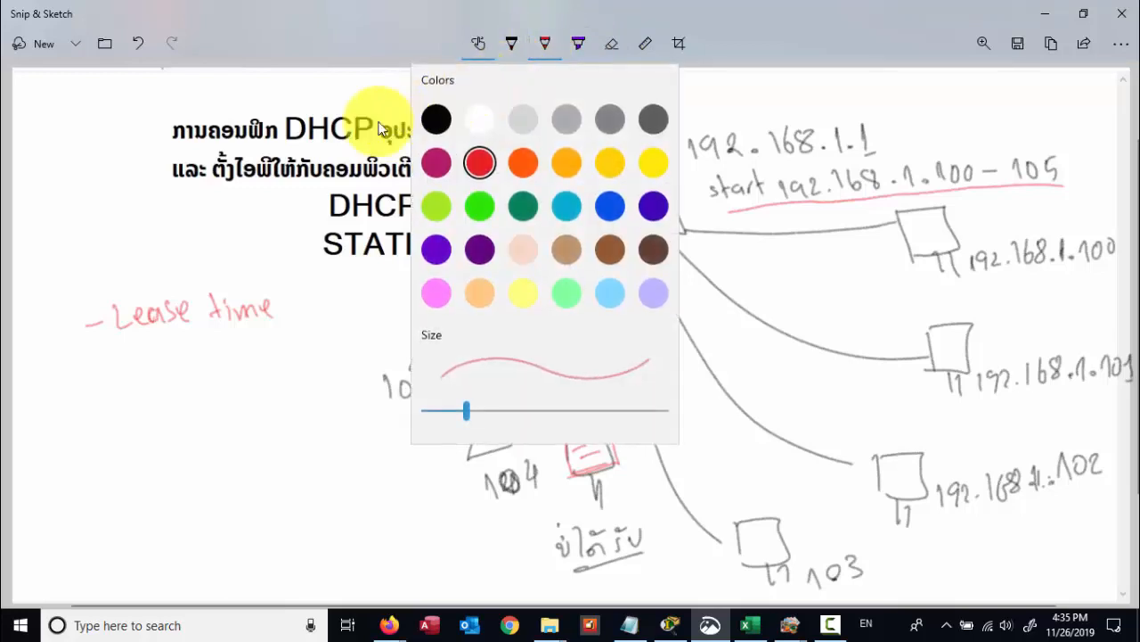
{"action": "left_click", "coordinate": [437, 115]}
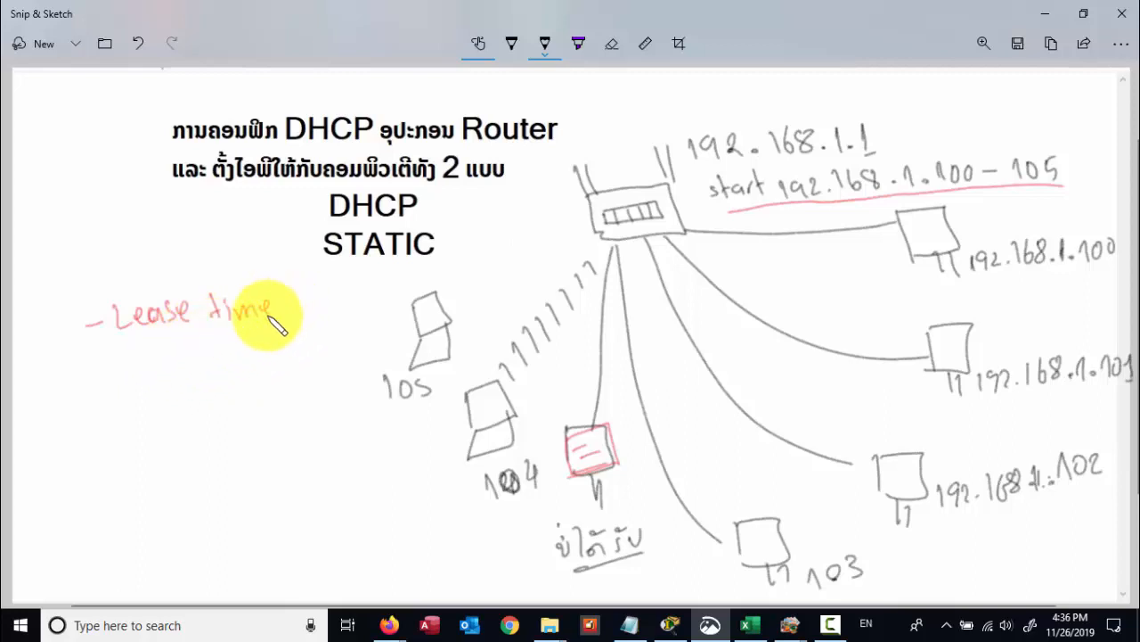
- Handwrite 'Ex 60 ນາທີ' (60 minutes) in black beneath the red Lease time note
{"action": "mouse_move", "coordinate": [133, 354]}
{"action": "left_mouse_down"}
{"action": "mouse_move", "coordinate": [150, 374]}
{"action": "mouse_move", "coordinate": [212, 357]}
{"action": "mouse_move", "coordinate": [280, 357]}
{"action": "left_mouse_up"}
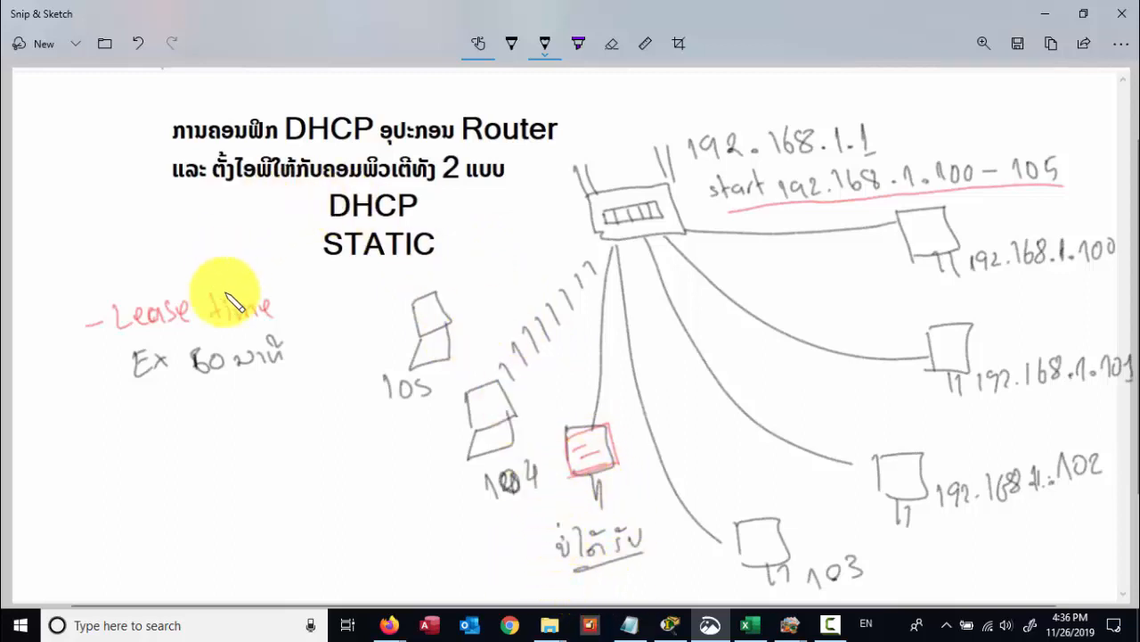
- Switch the pen to red, write 105 by the red-boxed computer, and underline the left 105 label
{"action": "left_click", "coordinate": [545, 43]}
{"action": "left_click", "coordinate": [479, 164]}
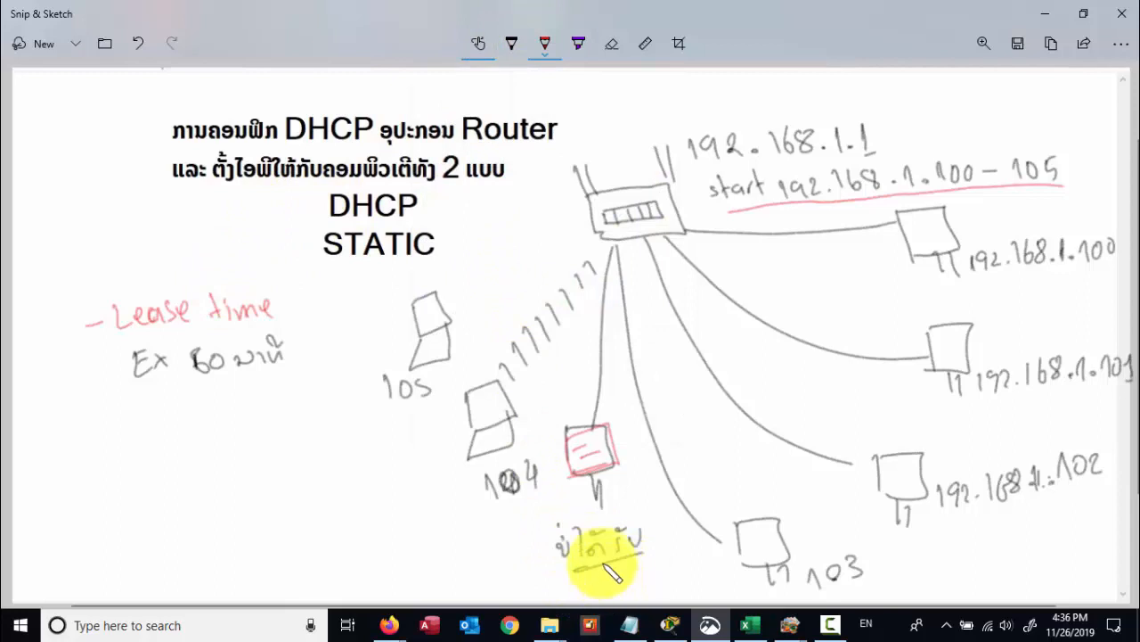
{"action": "left_click_drag", "start_coordinate": [609, 489], "coordinate": [643, 474]}
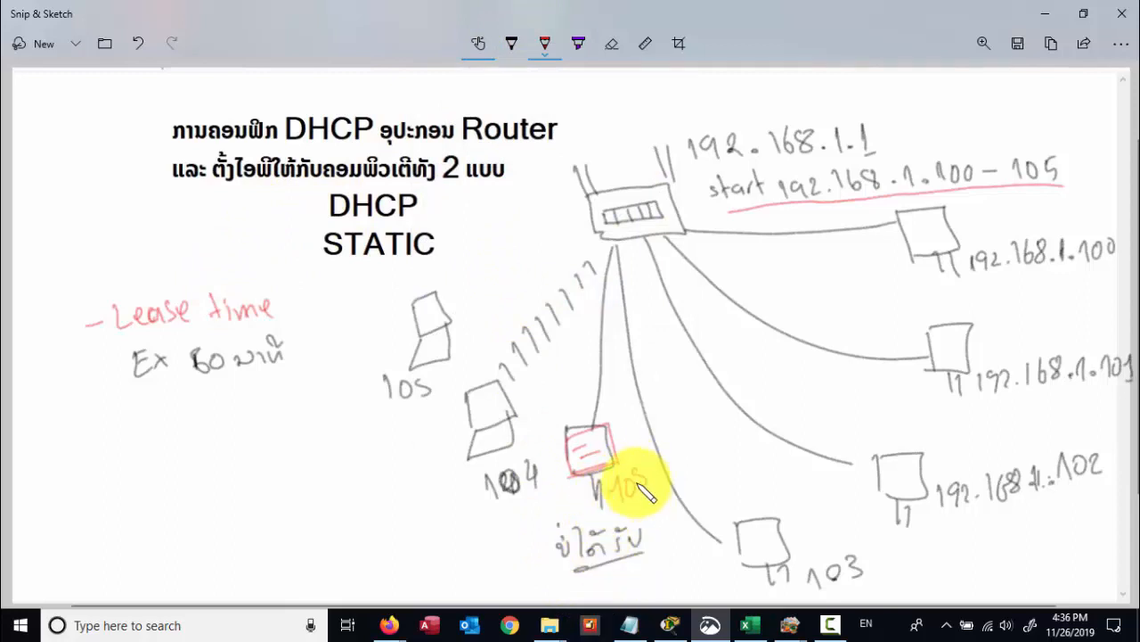
{"action": "left_click_drag", "start_coordinate": [386, 402], "coordinate": [425, 401]}
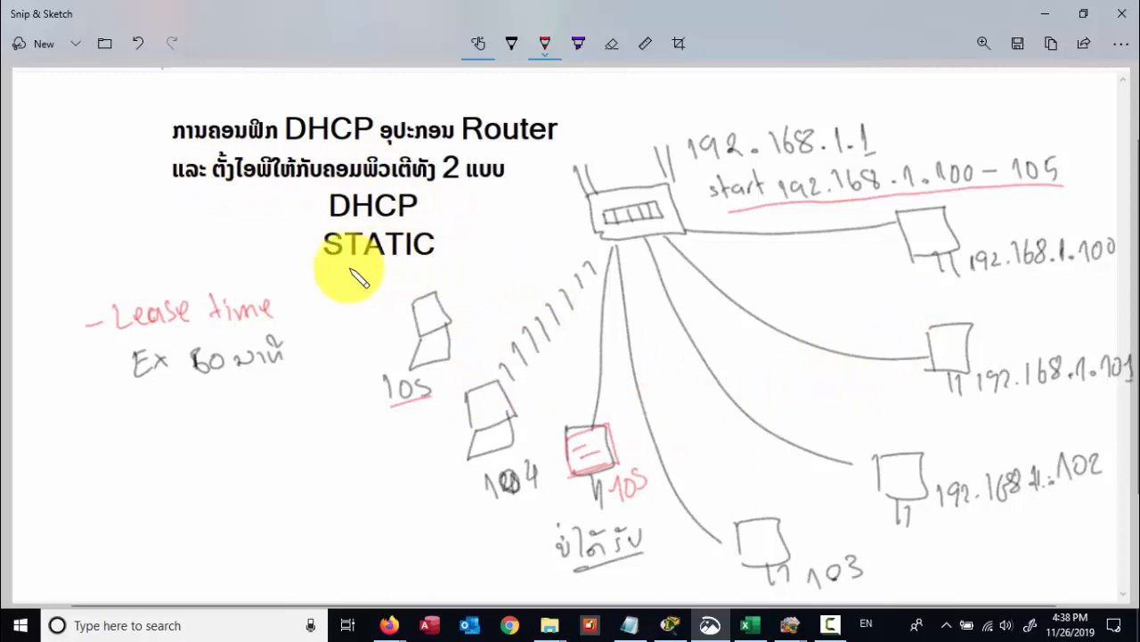
- Underline STATIC in red and write 192.168.1.200 beside the upper-left computer sketch
{"action": "left_click_drag", "start_coordinate": [339, 264], "coordinate": [434, 258]}
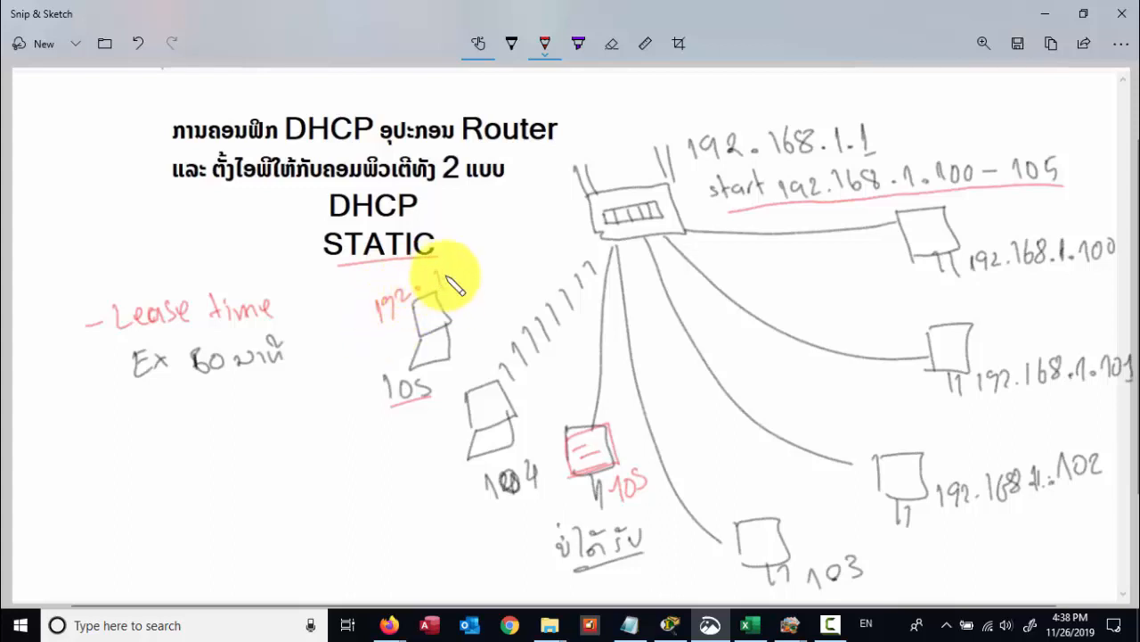
{"action": "mouse_move", "coordinate": [455, 283]}
{"action": "left_mouse_down"}
{"action": "mouse_move", "coordinate": [481, 269]}
{"action": "mouse_move", "coordinate": [475, 258]}
{"action": "mouse_move", "coordinate": [508, 268]}
{"action": "mouse_move", "coordinate": [525, 241]}
{"action": "left_mouse_up"}
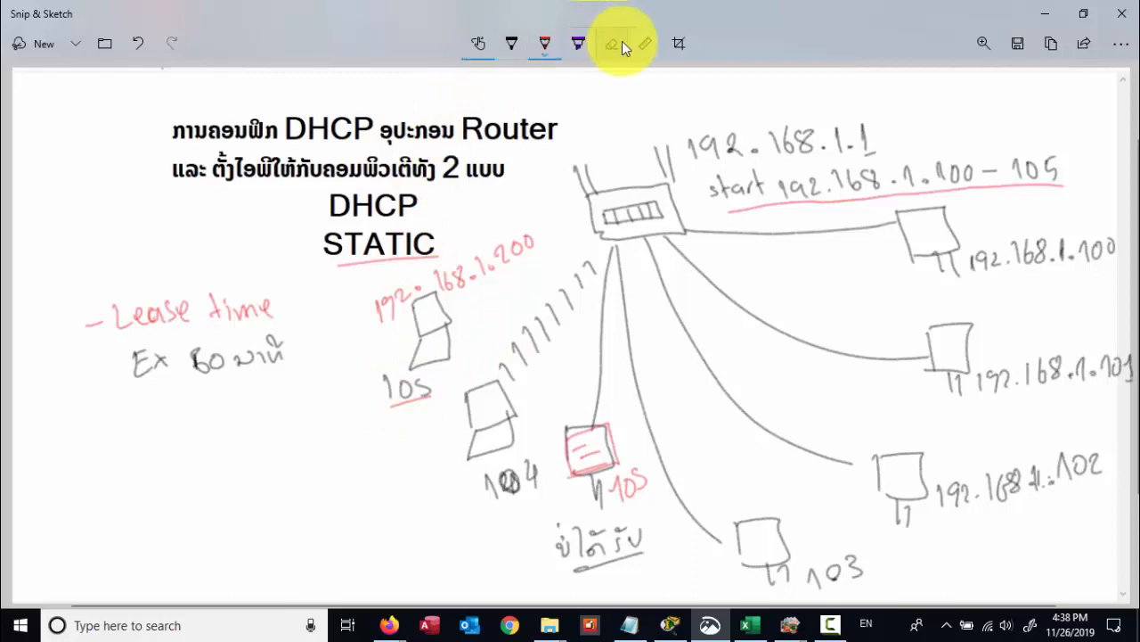
- Erase the 105 label and its underline from the upper-left laptop
{"action": "left_click_drag", "start_coordinate": [433, 394], "coordinate": [413, 405]}
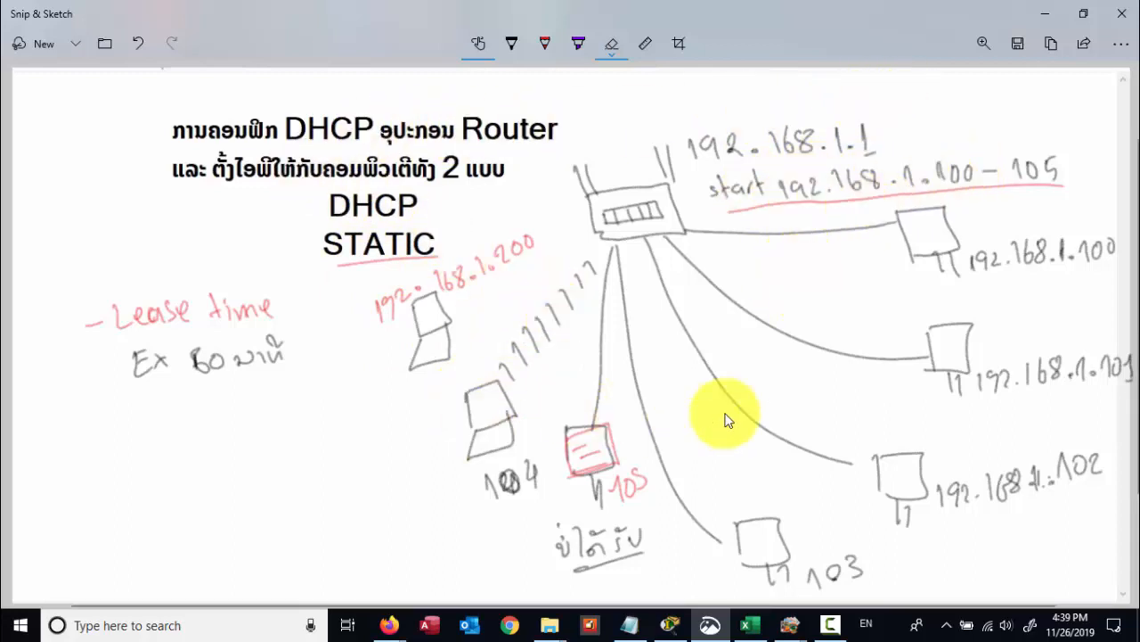
- Open the Wi-Fi connection's status from the network adapter list in Network & Internet settings
{"action": "right_click", "coordinate": [993, 628]}
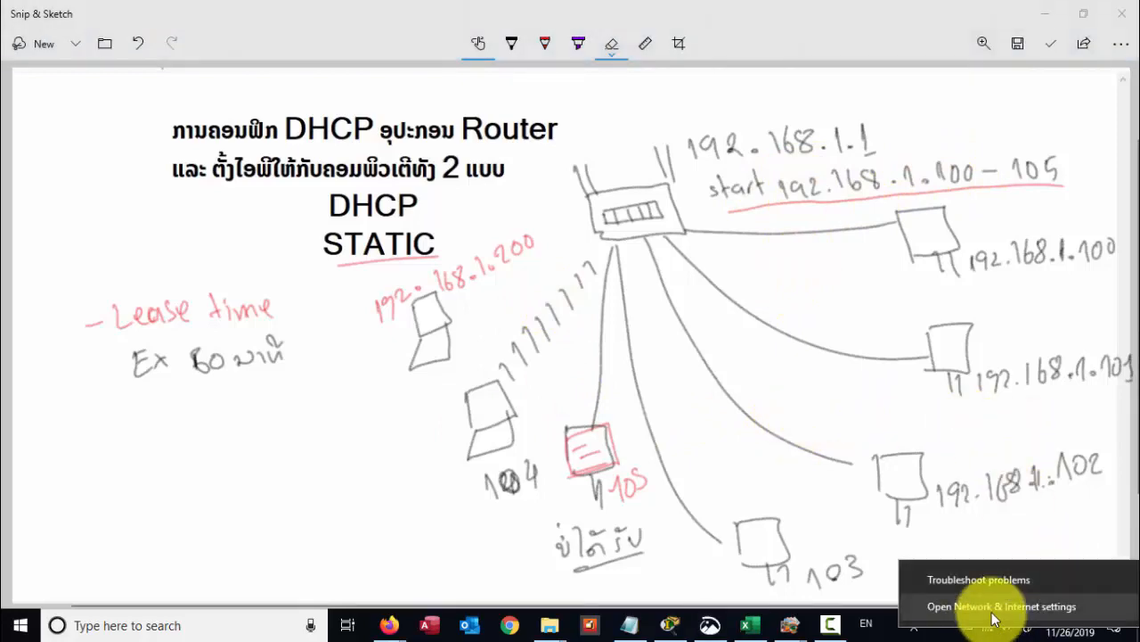
{"action": "left_click", "coordinate": [994, 611]}
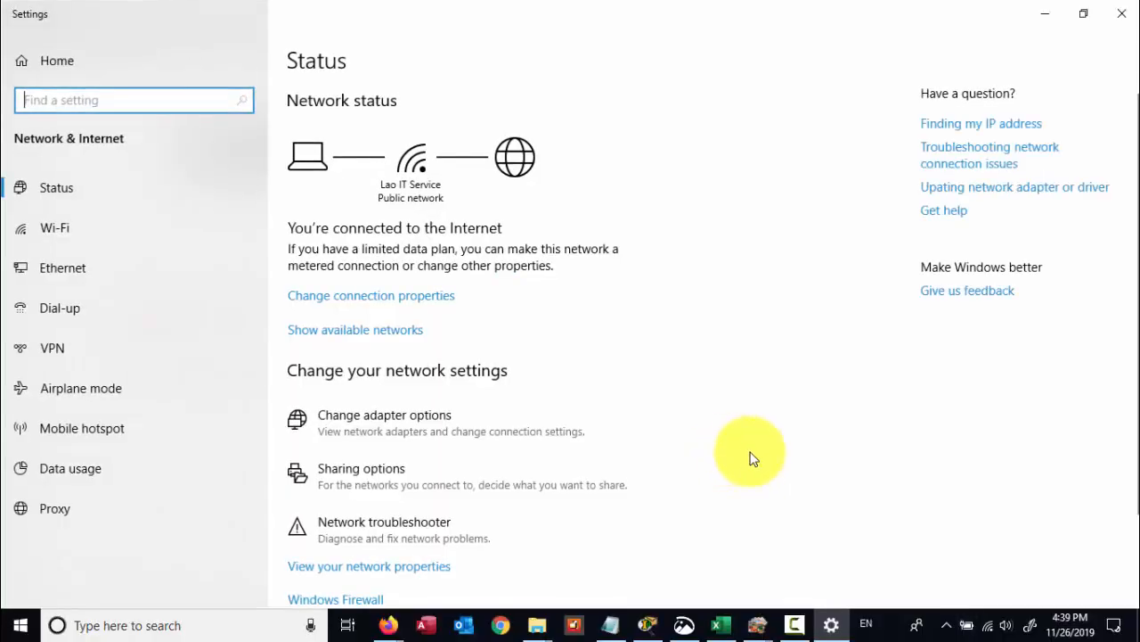
{"action": "left_click", "coordinate": [408, 427]}
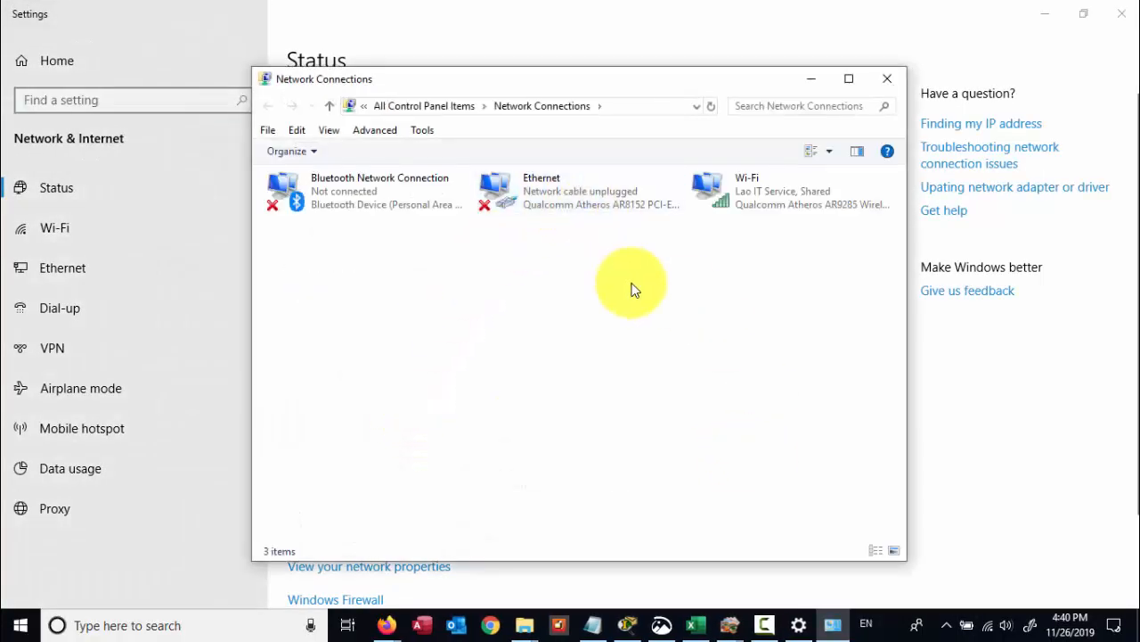
{"action": "left_click", "coordinate": [776, 204]}
{"action": "left_click", "coordinate": [544, 191]}
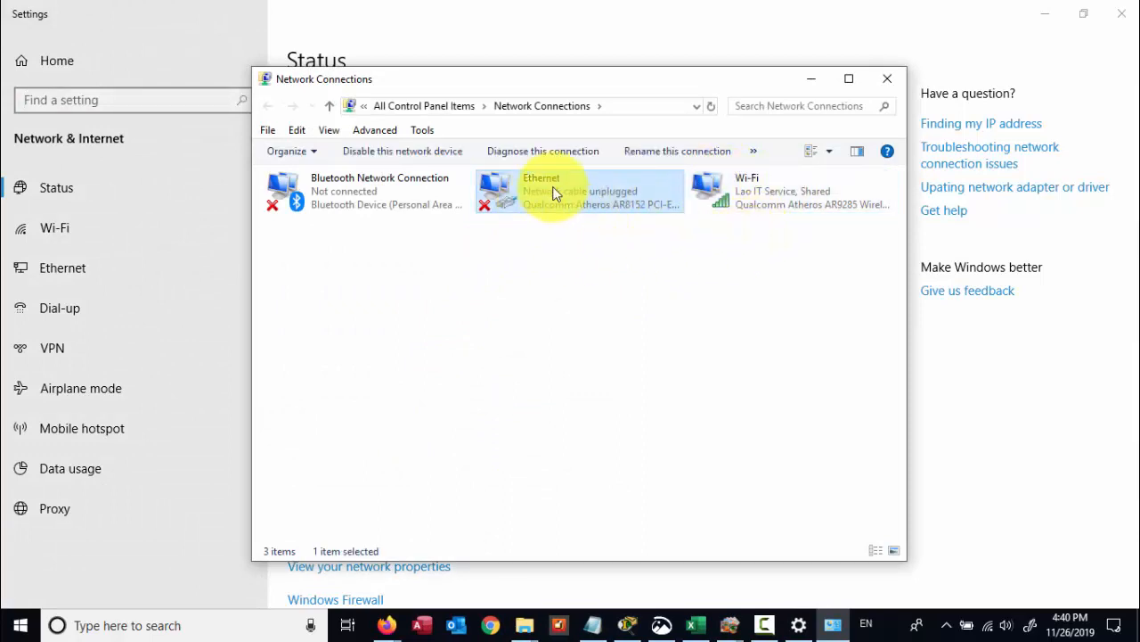
{"action": "left_click", "coordinate": [795, 185]}
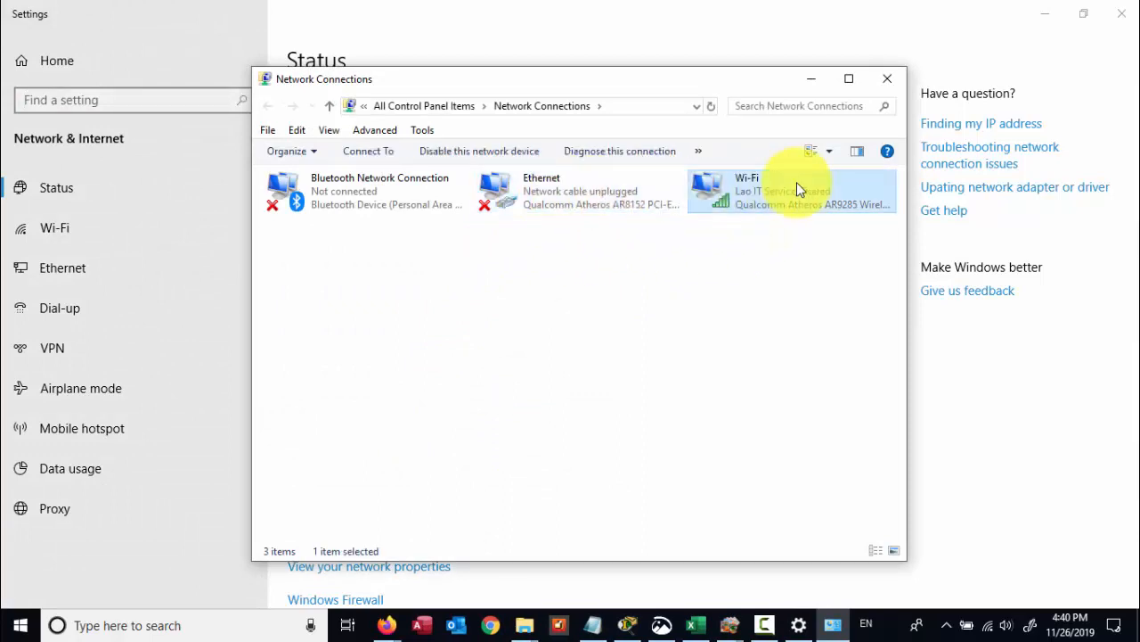
{"action": "double_click", "coordinate": [744, 188]}
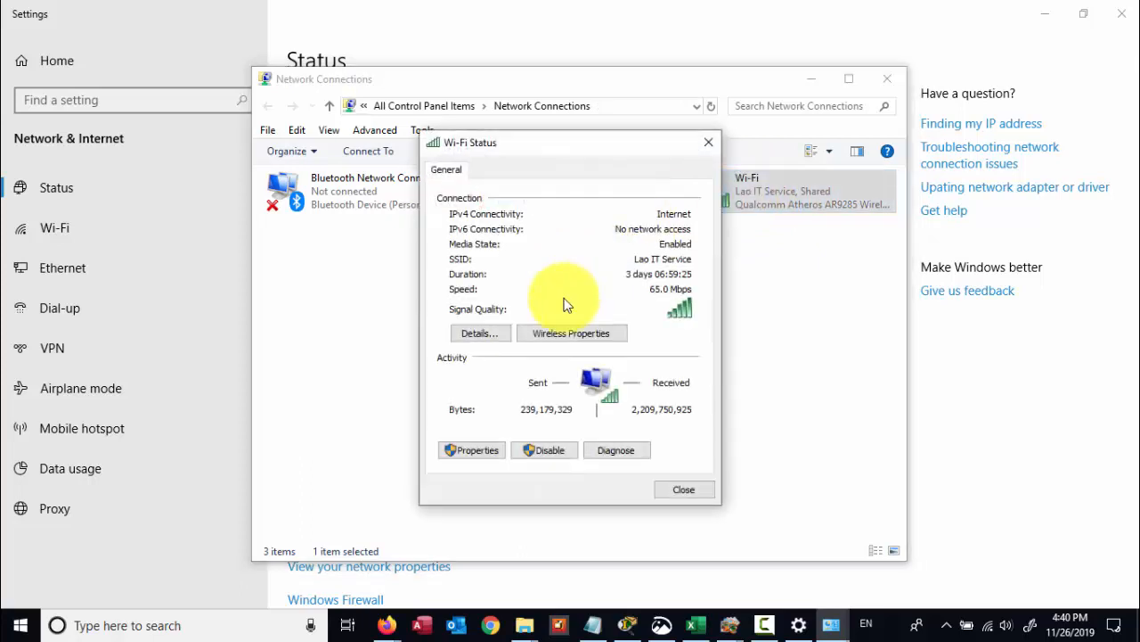
- Review the Wi-Fi details: DHCP enabled, address 192.168.100.108, gateway 192.168.100.1
{"action": "left_click", "coordinate": [493, 329]}
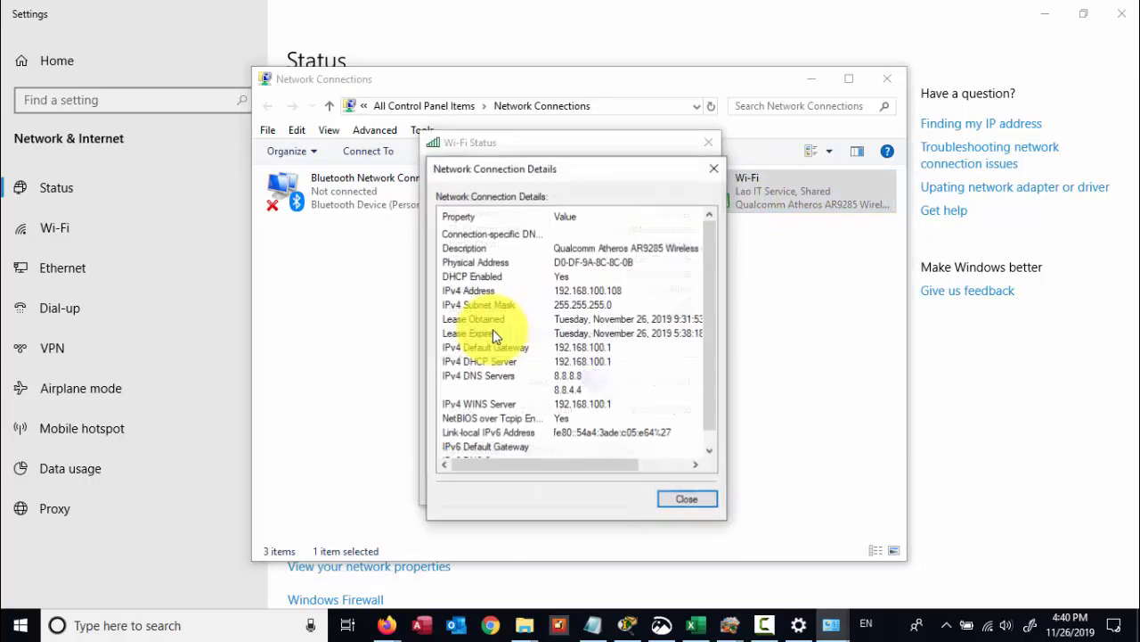
{"action": "left_click", "coordinate": [446, 293]}
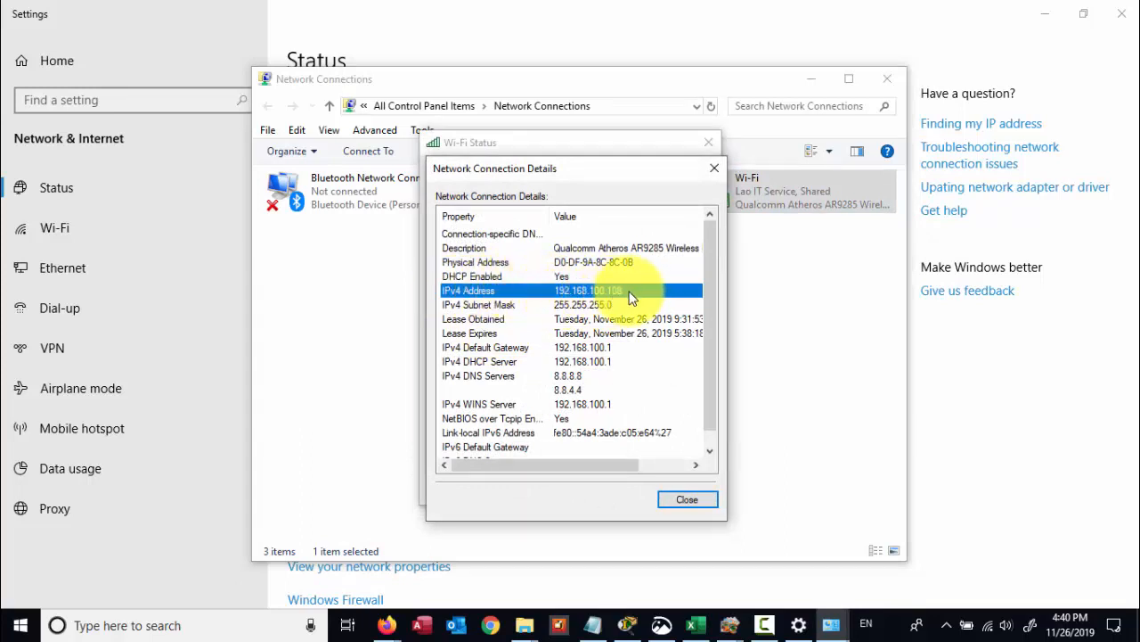
{"action": "left_click", "coordinate": [501, 320]}
{"action": "left_click", "coordinate": [592, 304]}
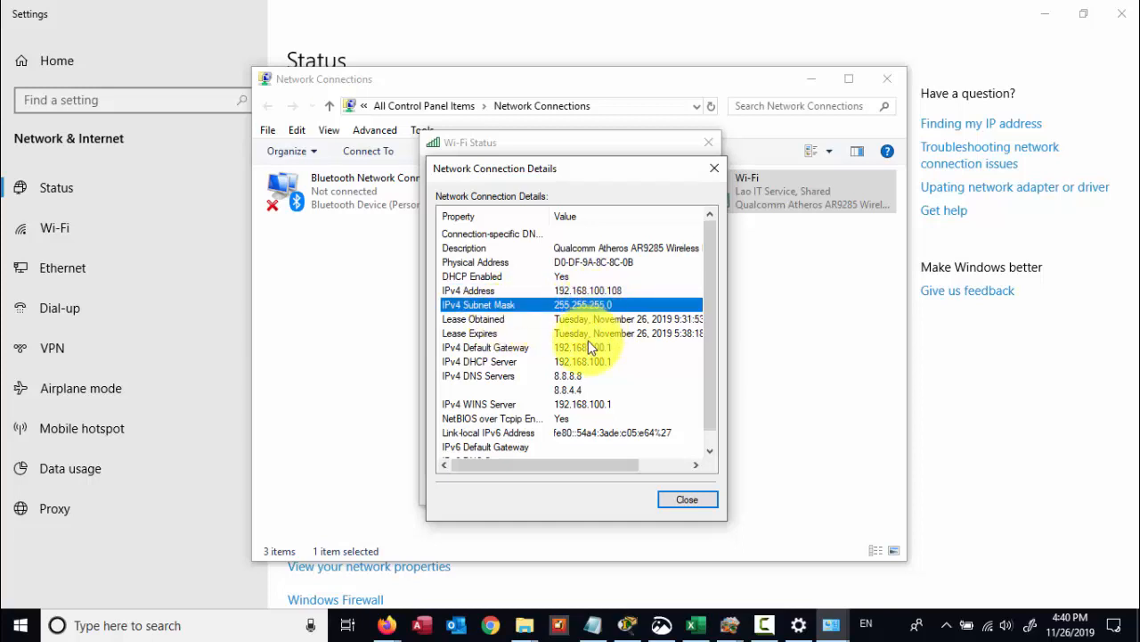
{"action": "left_click", "coordinate": [585, 347]}
{"action": "left_click", "coordinate": [582, 361]}
{"action": "left_click", "coordinate": [579, 376]}
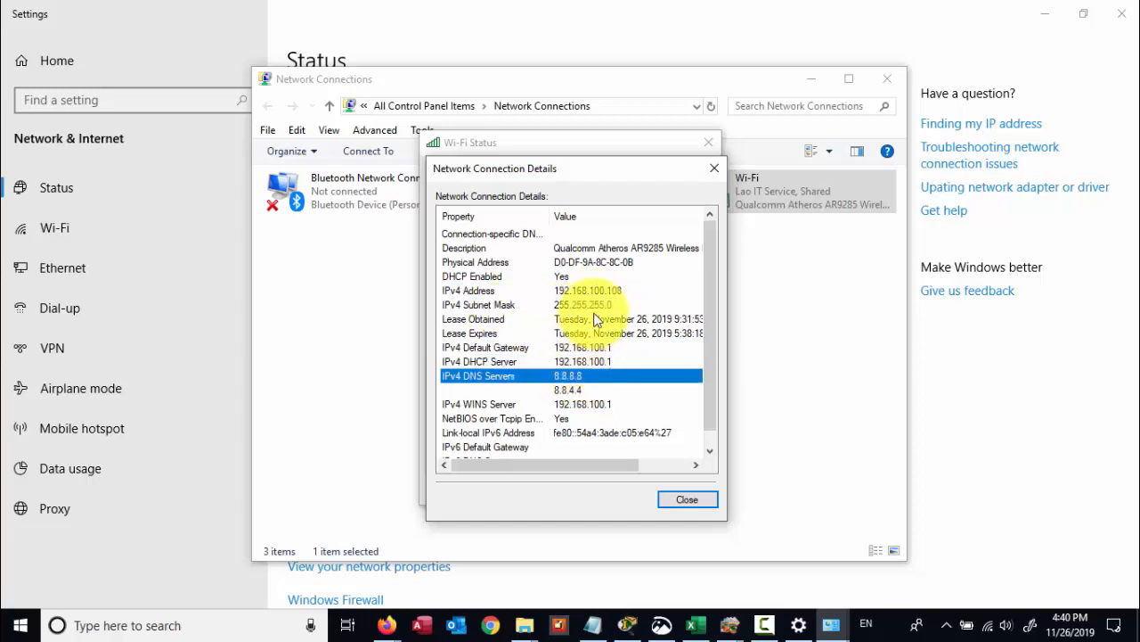
{"action": "left_click", "coordinate": [575, 290]}
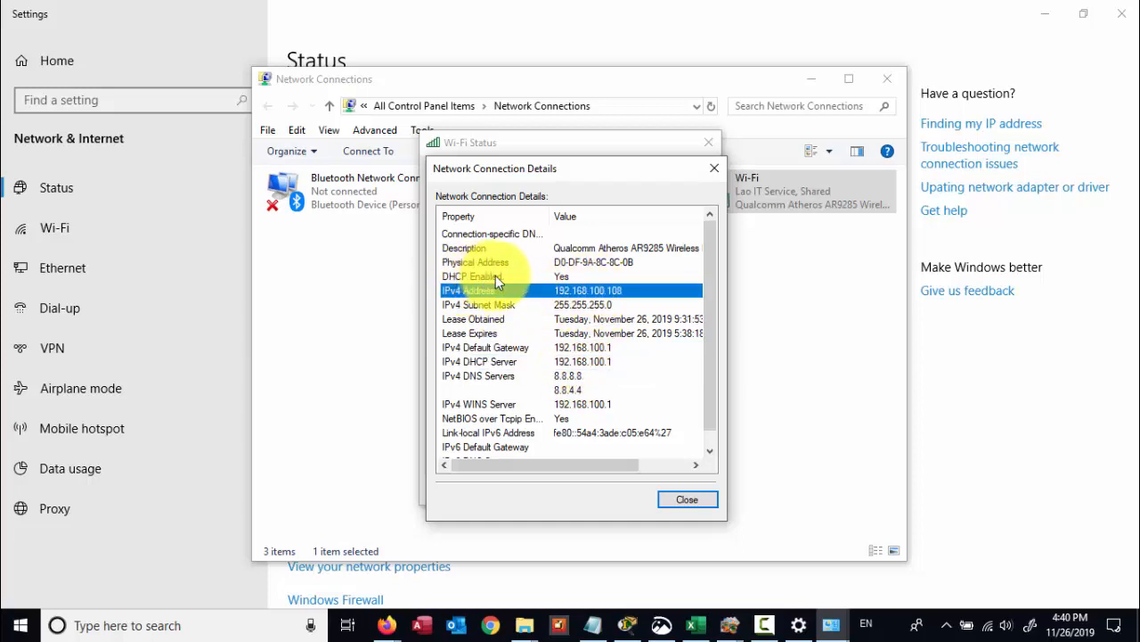
{"action": "left_click", "coordinate": [568, 276]}
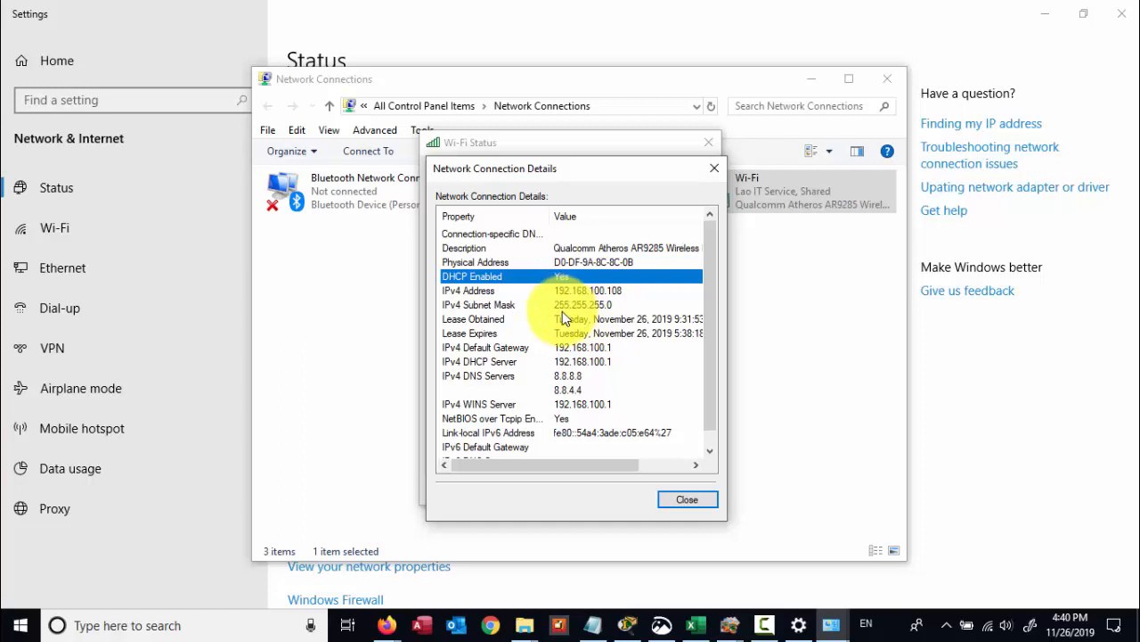
{"action": "left_click", "coordinate": [694, 498]}
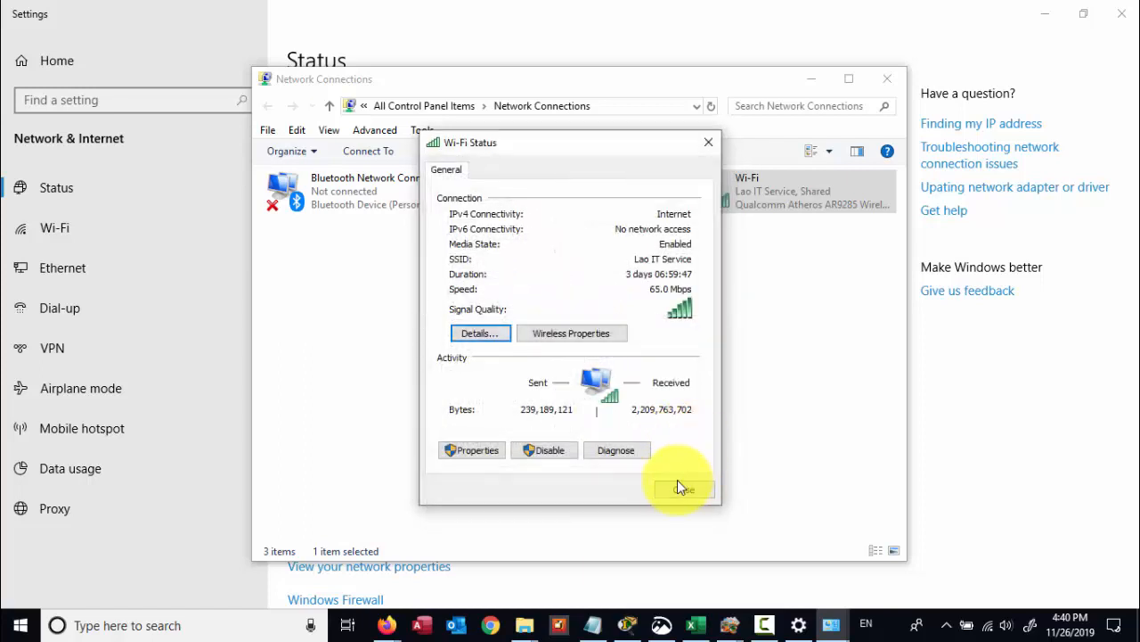
- Open the Internet Protocol Version 4 properties of the Wi-Fi adapter
{"action": "left_click", "coordinate": [472, 448]}
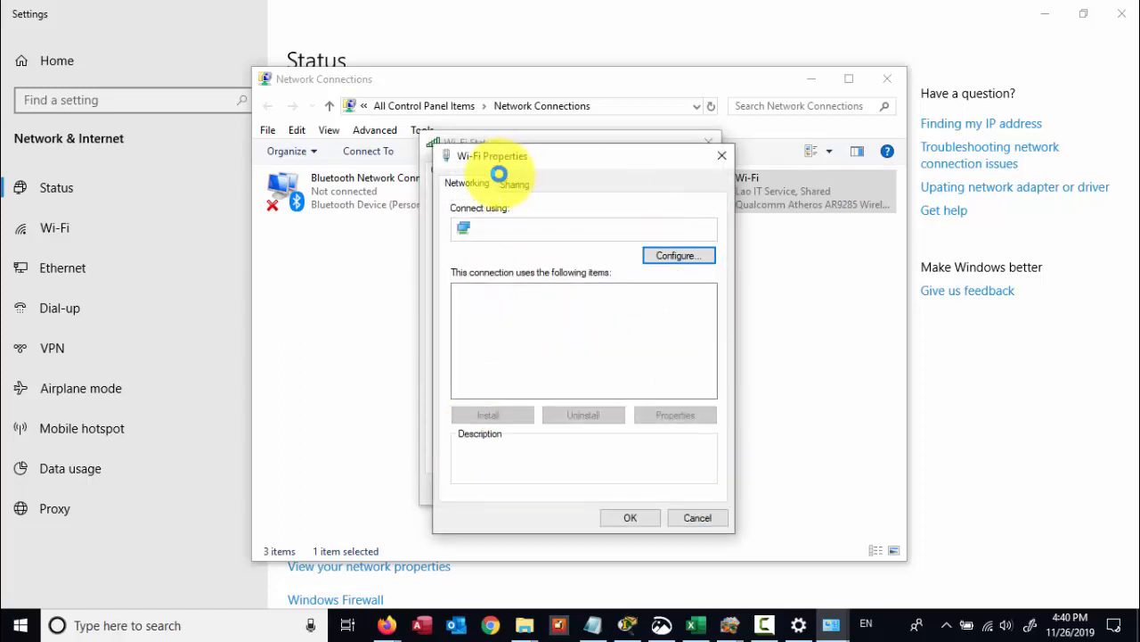
{"action": "left_click", "coordinate": [719, 155]}
{"action": "key", "text": "Escape"}
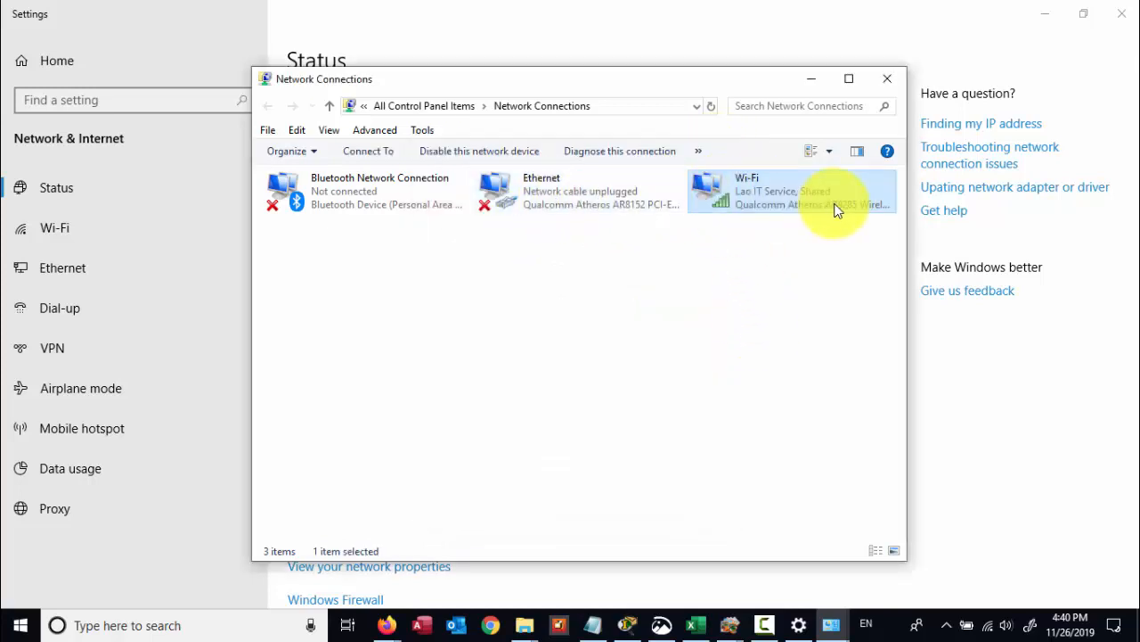
{"action": "right_click", "coordinate": [755, 188]}
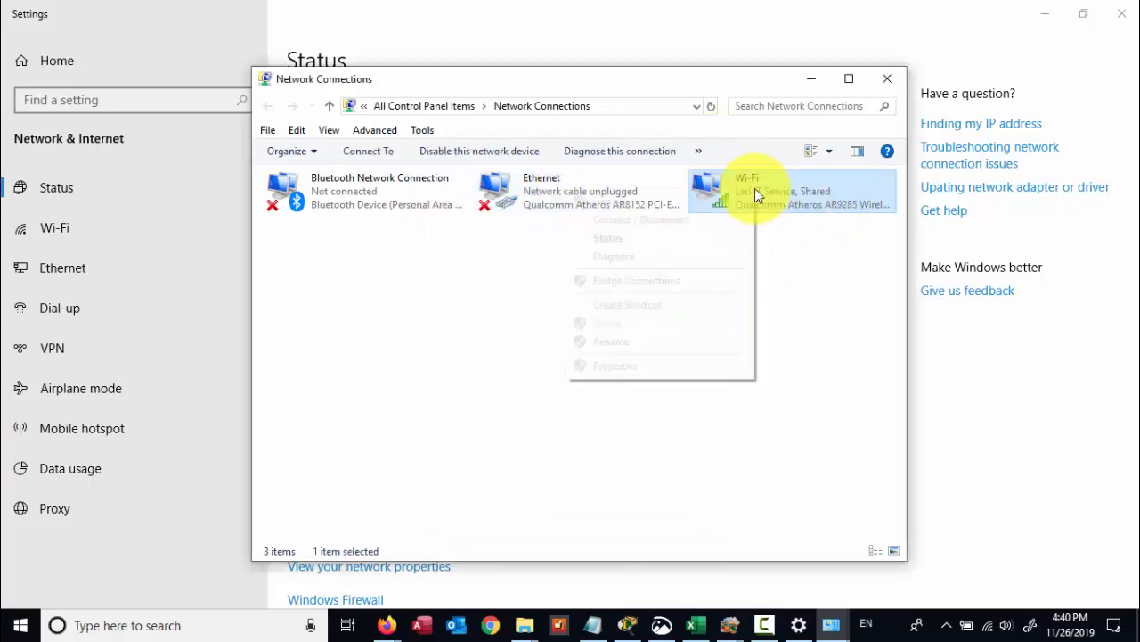
{"action": "left_click", "coordinate": [644, 366]}
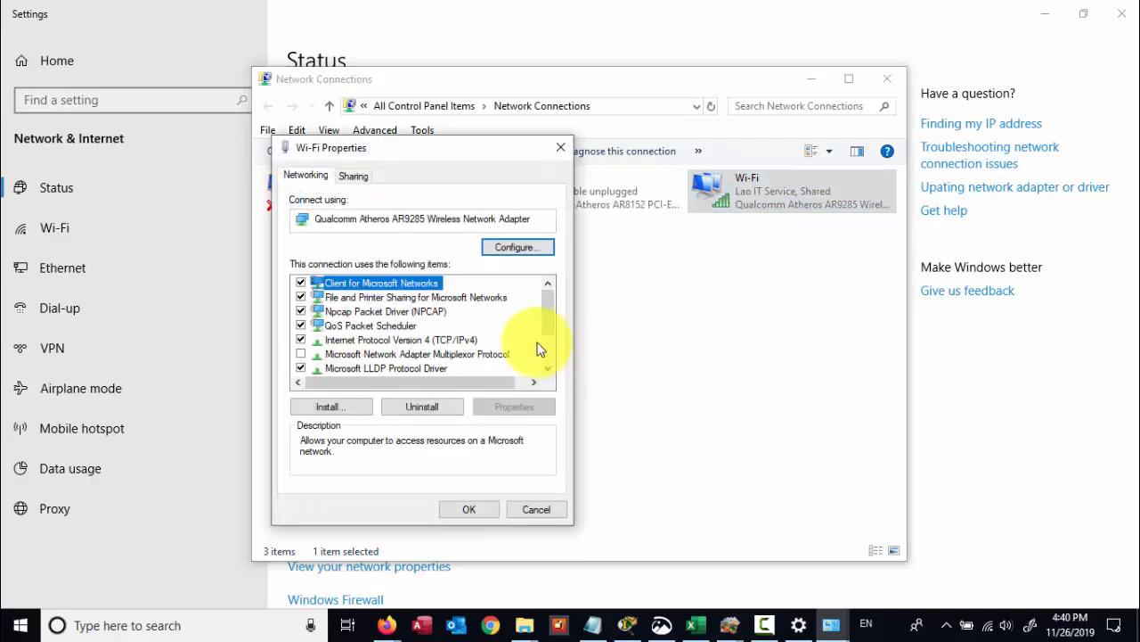
{"action": "left_click", "coordinate": [445, 341]}
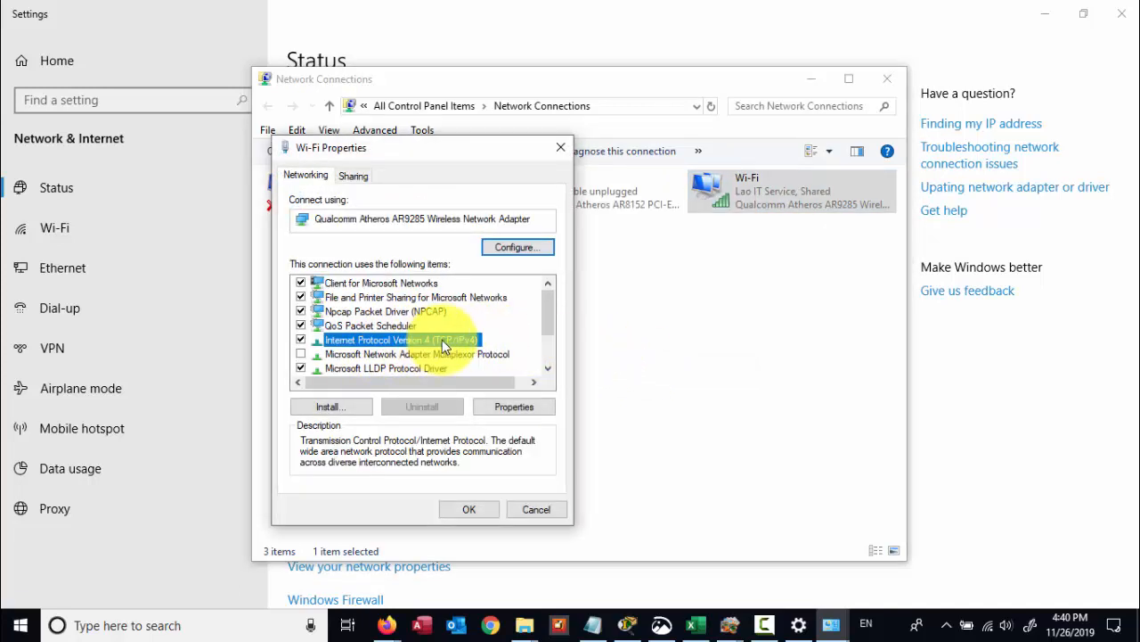
{"action": "left_click", "coordinate": [504, 409]}
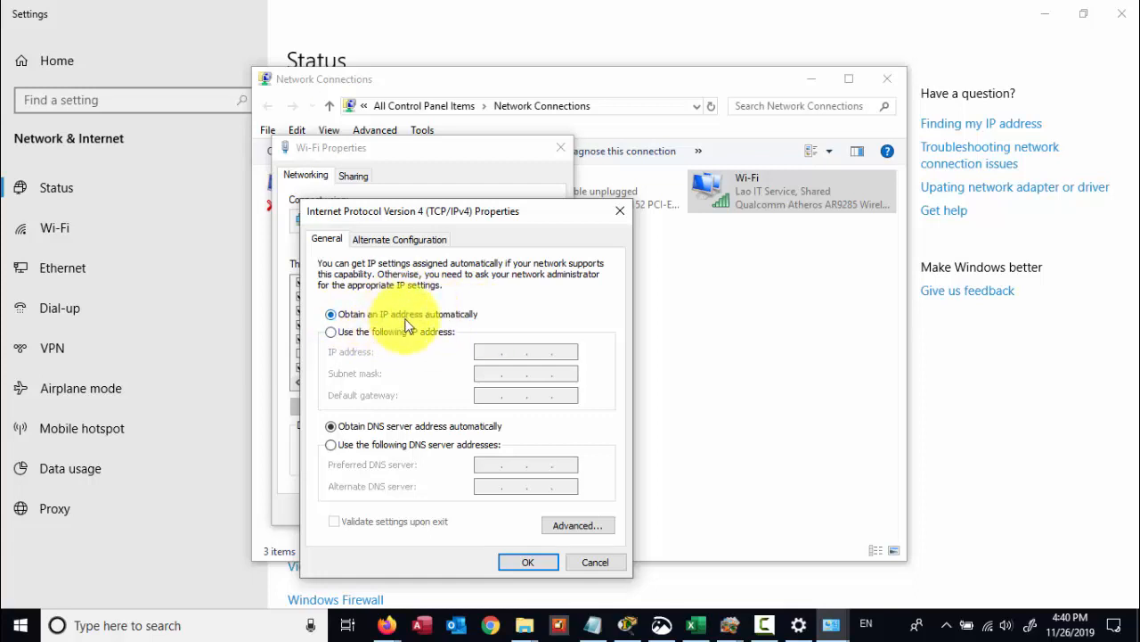
- Set static IP 192.168.100.107, mask 255.255.255.0, gateway 192.168.100.1, DNS 8.8.8.8/8.8.4.4
{"action": "left_click", "coordinate": [331, 333]}
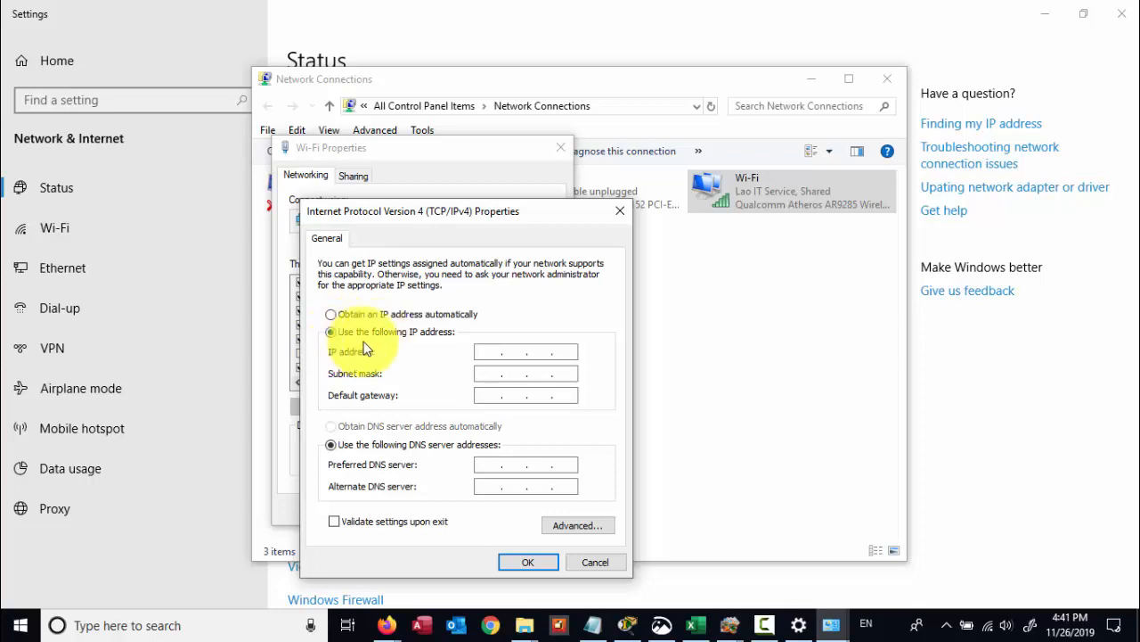
{"action": "left_click", "coordinate": [501, 351]}
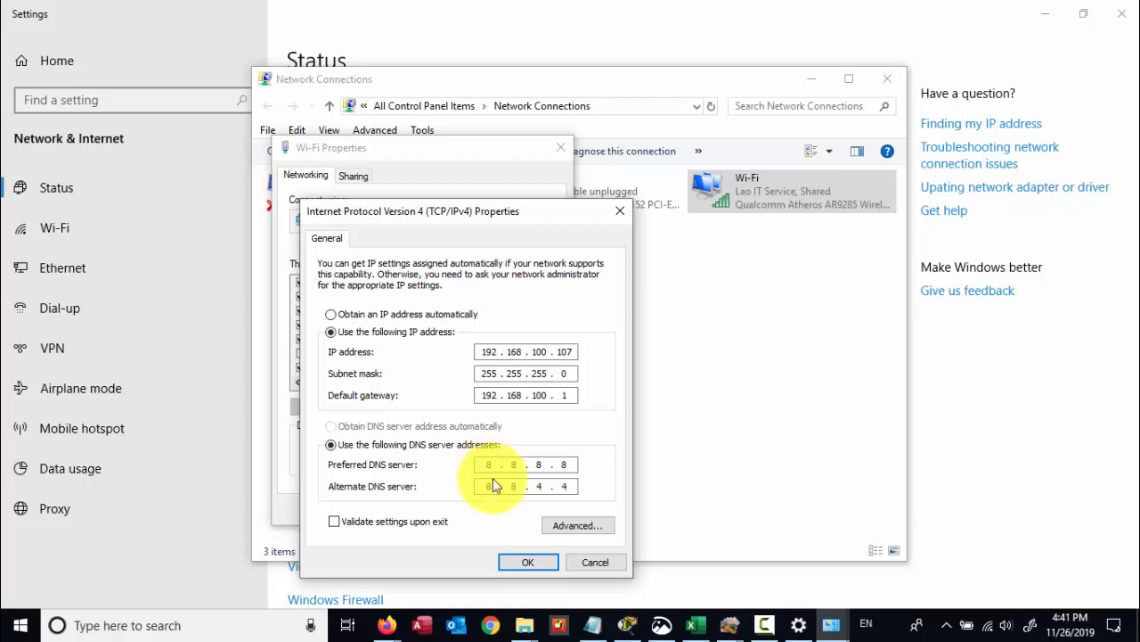
{"action": "left_click", "coordinate": [506, 562]}
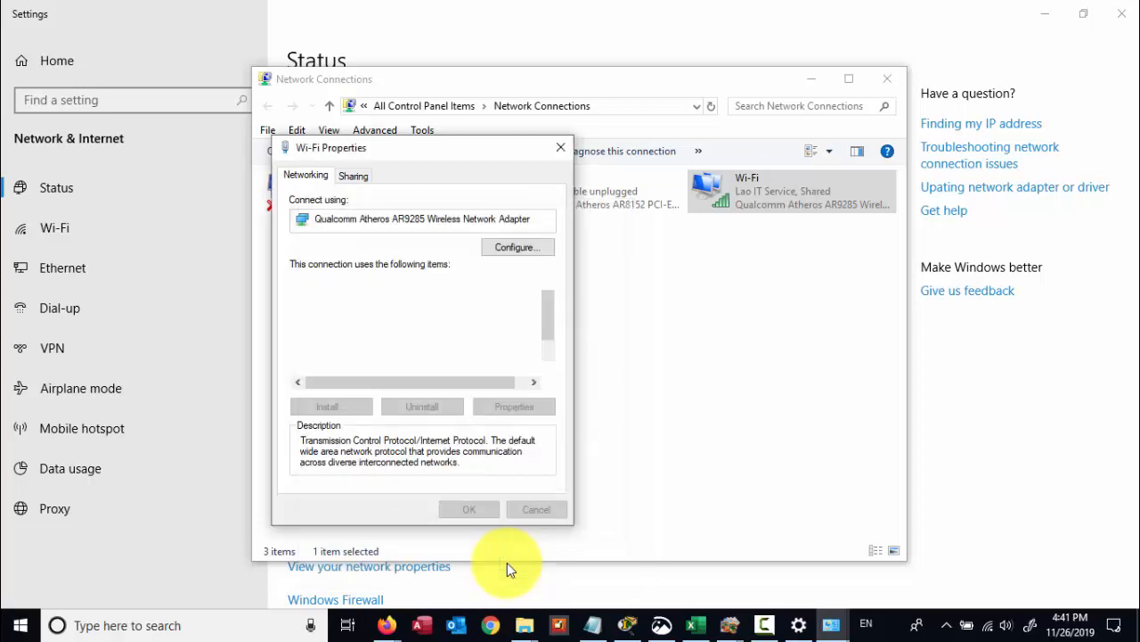
- Confirm in Wi-Fi details that DHCP is off with fixed address 192.168.100.107
{"action": "left_click", "coordinate": [469, 509]}
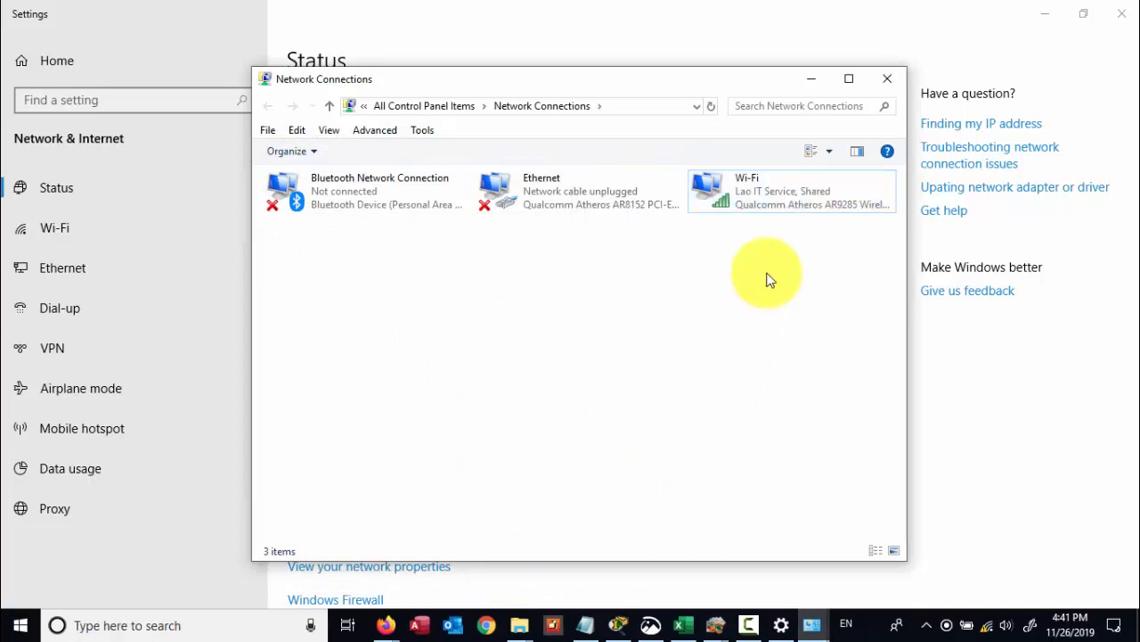
{"action": "double_click", "coordinate": [756, 203]}
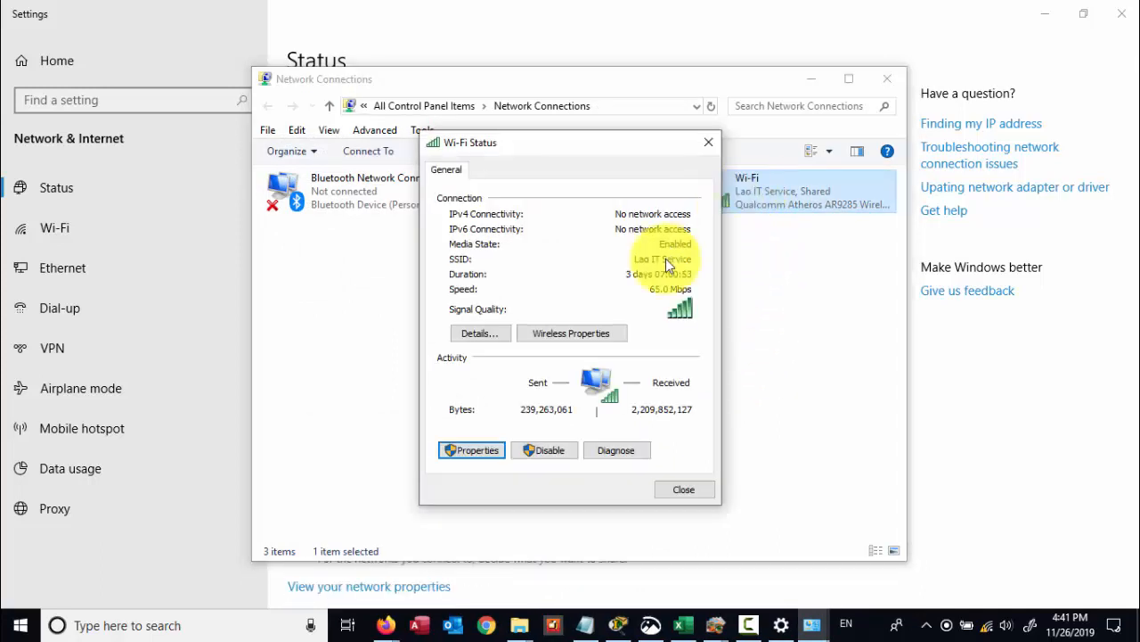
{"action": "left_click", "coordinate": [489, 335]}
{"action": "left_click", "coordinate": [477, 278]}
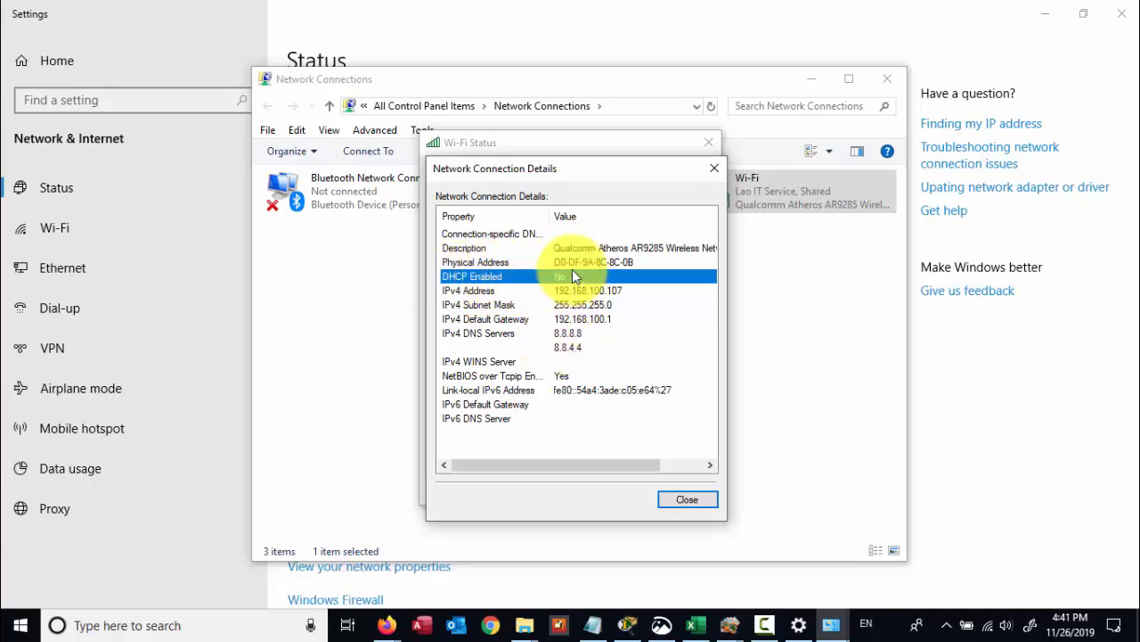
{"action": "left_click", "coordinate": [687, 499]}
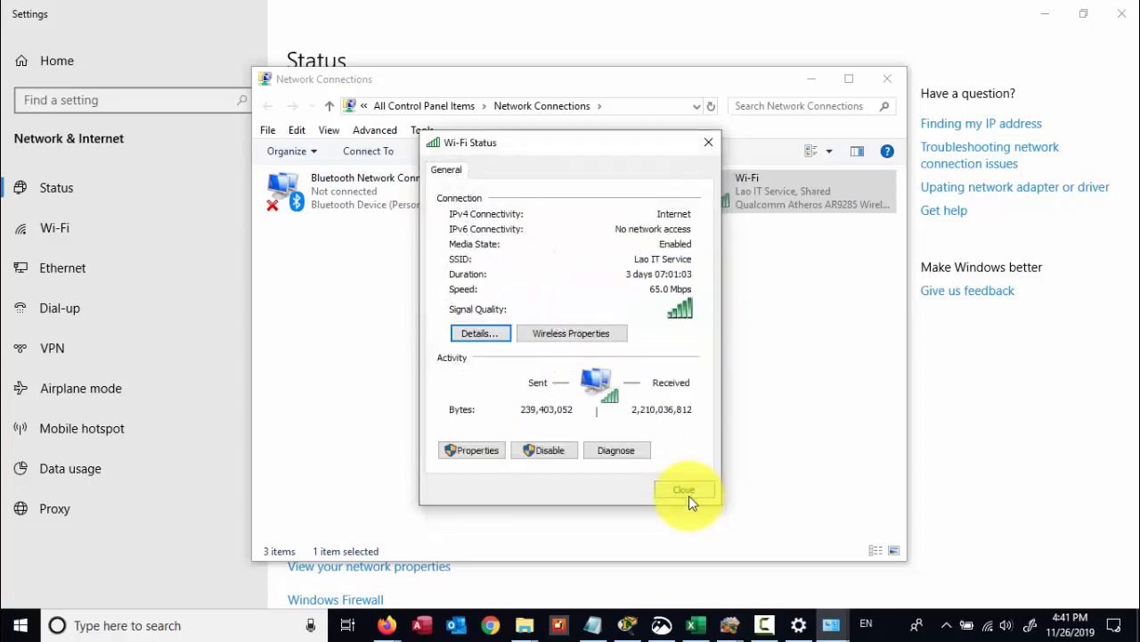
{"action": "left_click", "coordinate": [476, 452]}
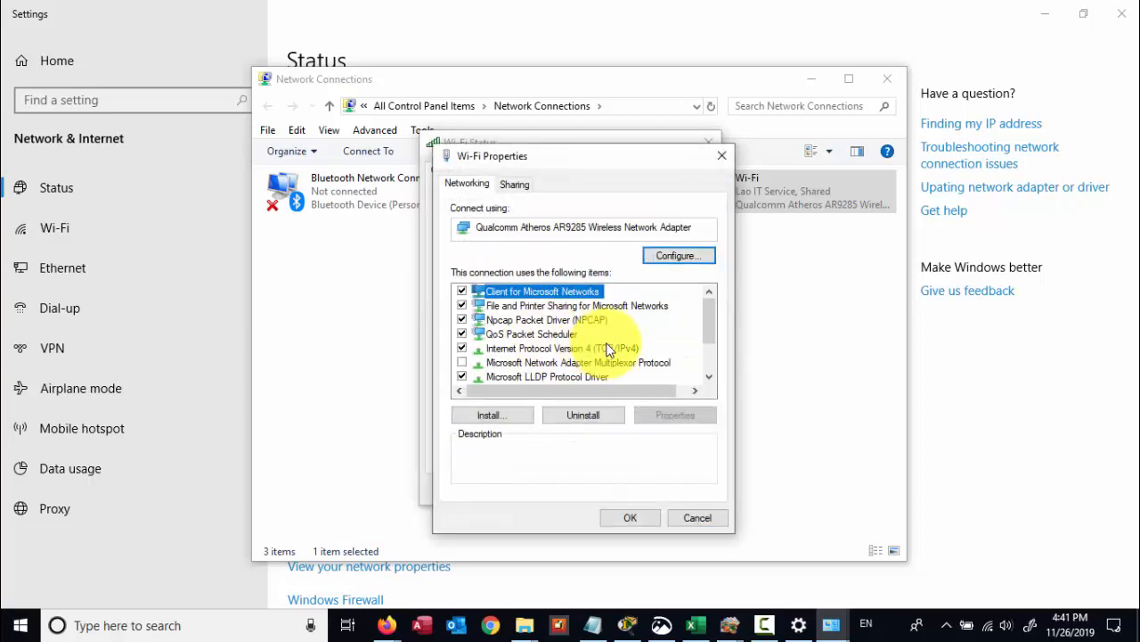
- Switch Wi-Fi IPv4 back to obtaining IP and DNS server addresses automatically
{"action": "left_click", "coordinate": [606, 349]}
{"action": "double_click", "coordinate": [603, 348]}
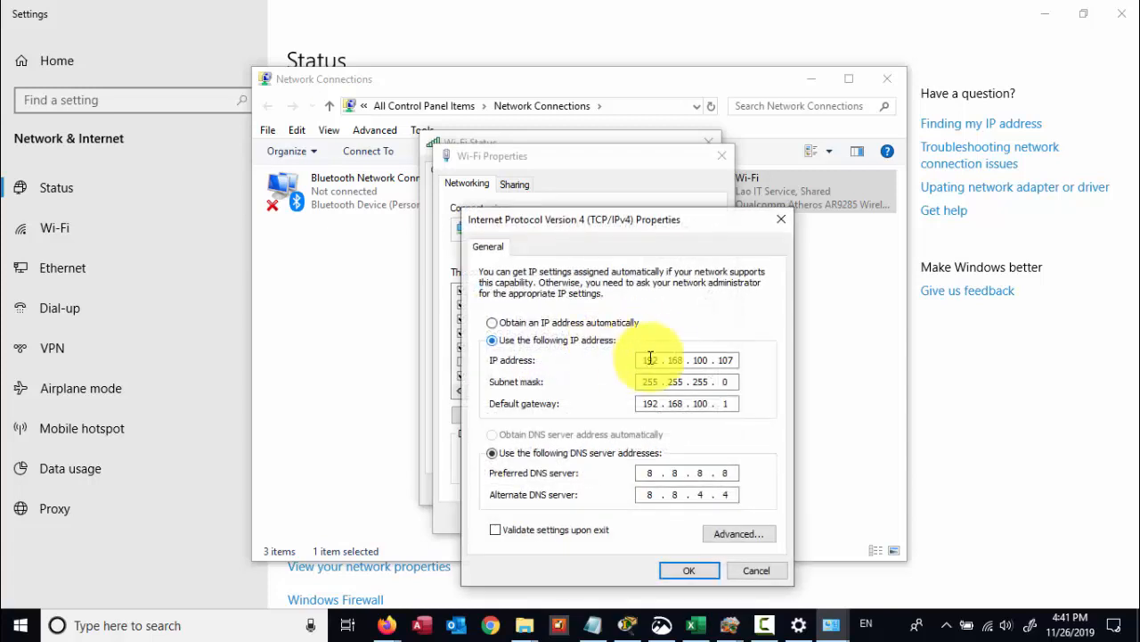
{"action": "left_click", "coordinate": [532, 324]}
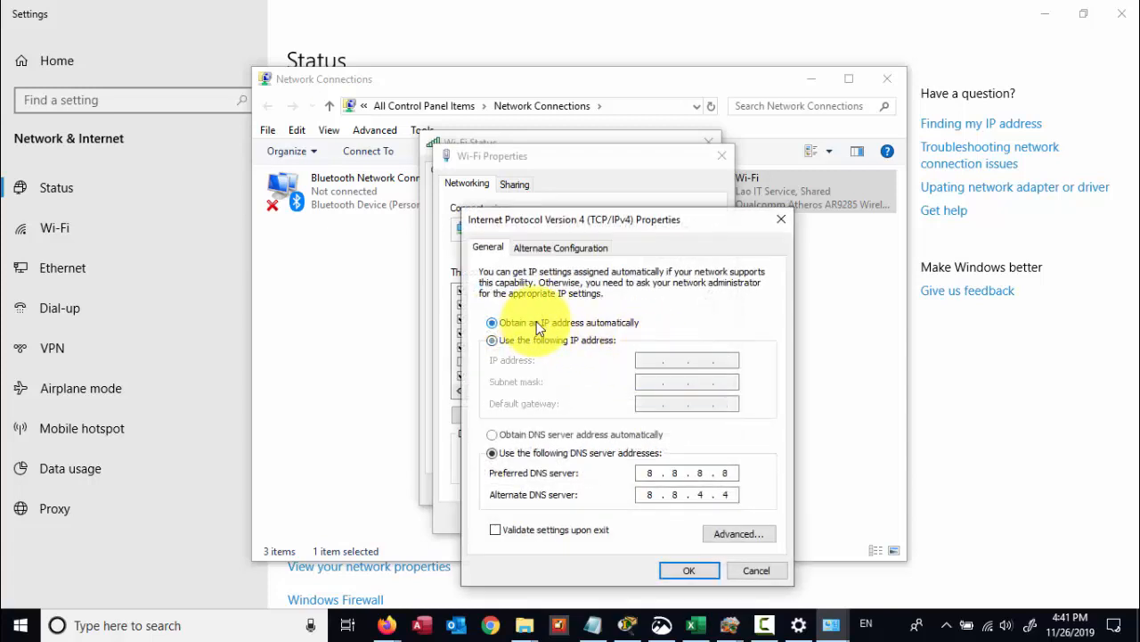
{"action": "left_click", "coordinate": [520, 436]}
{"action": "left_click", "coordinate": [691, 572]}
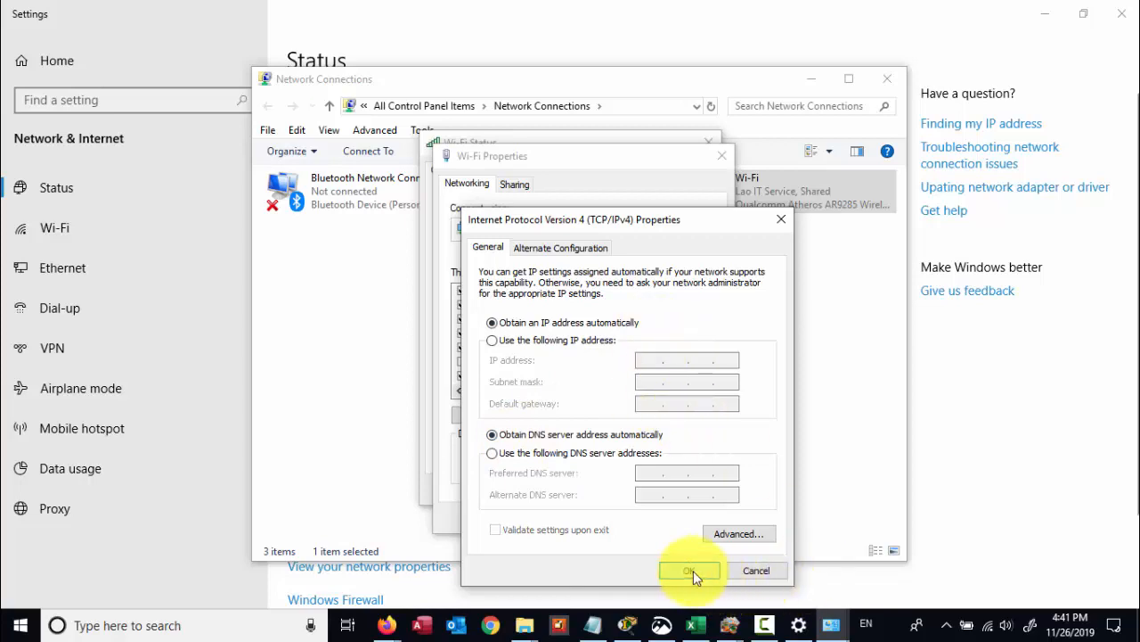
{"action": "left_click", "coordinate": [631, 515]}
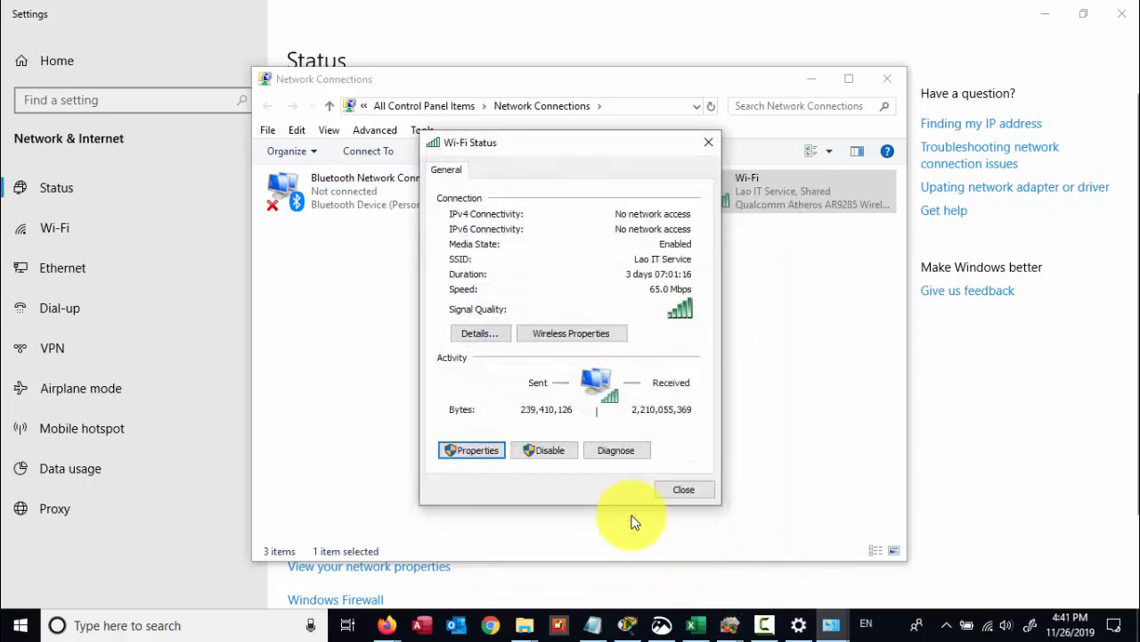
- Check the details show DHCP address 192.168.100.108, then close the network windows
{"action": "left_click", "coordinate": [480, 336]}
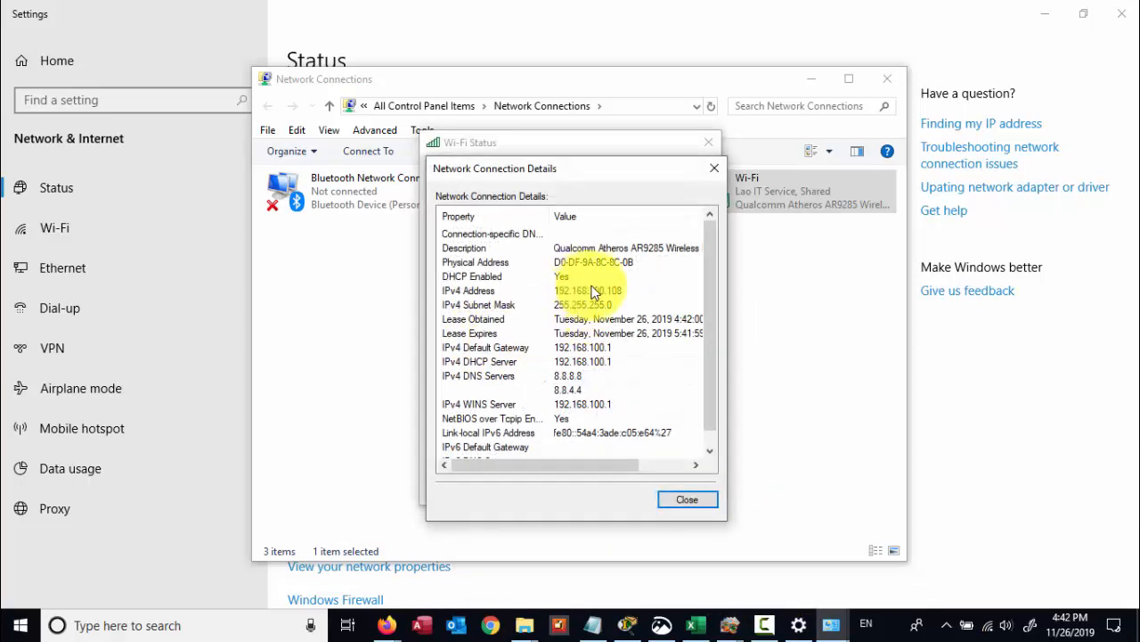
{"action": "key", "text": "Escape"}
{"action": "key", "text": "Escape"}
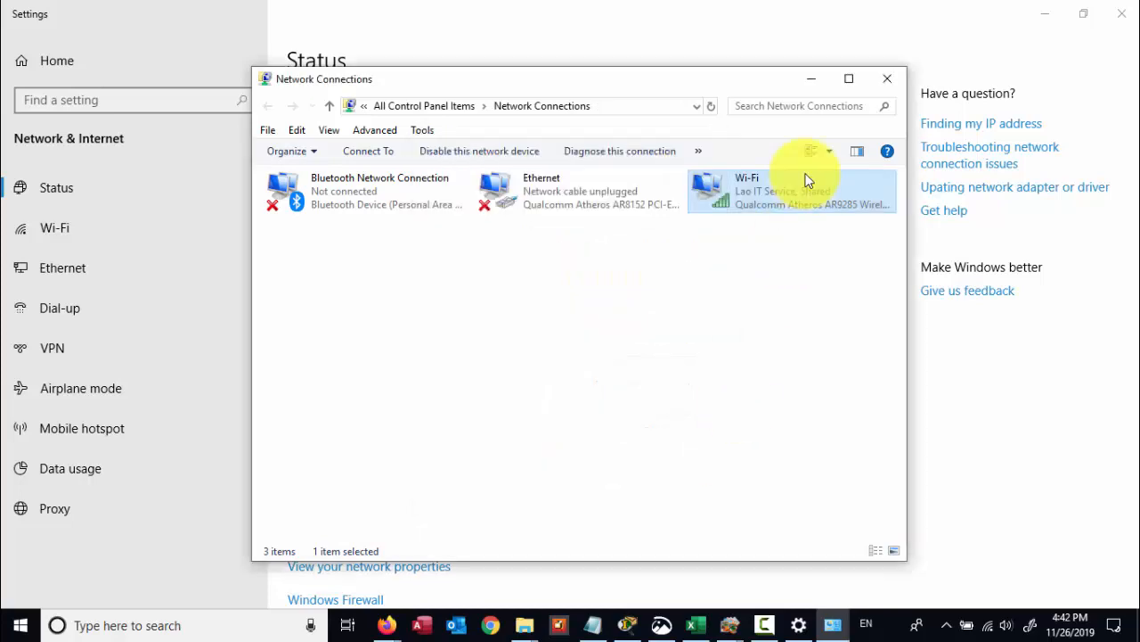
{"action": "left_click", "coordinate": [886, 82]}
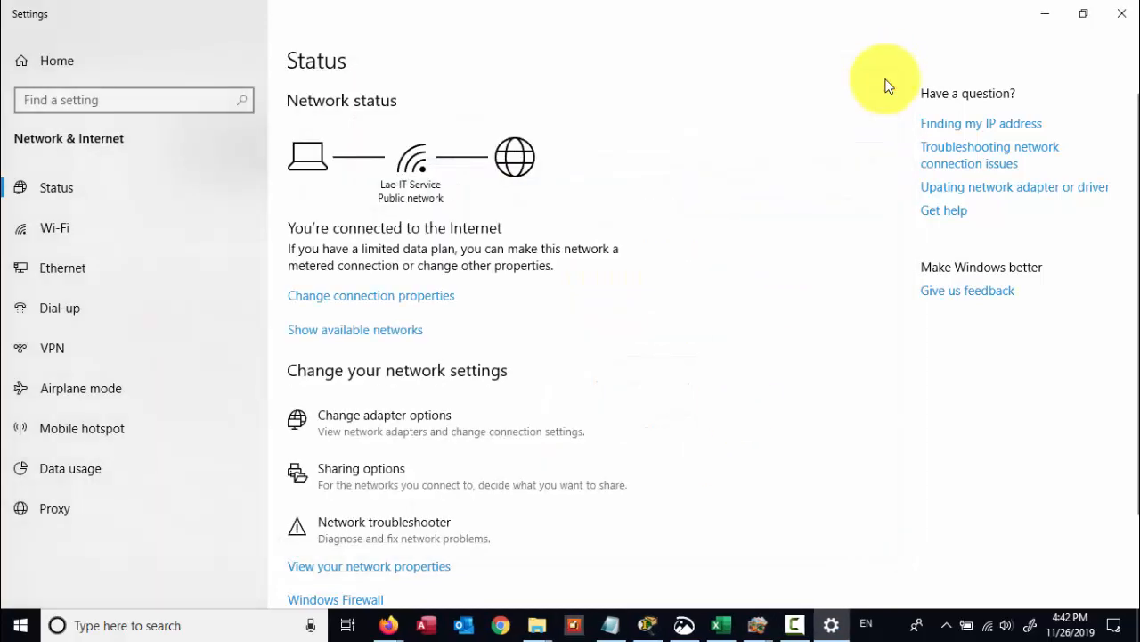
- Close Windows Settings and return to the Packet Tracer window
{"action": "left_click", "coordinate": [1122, 13]}
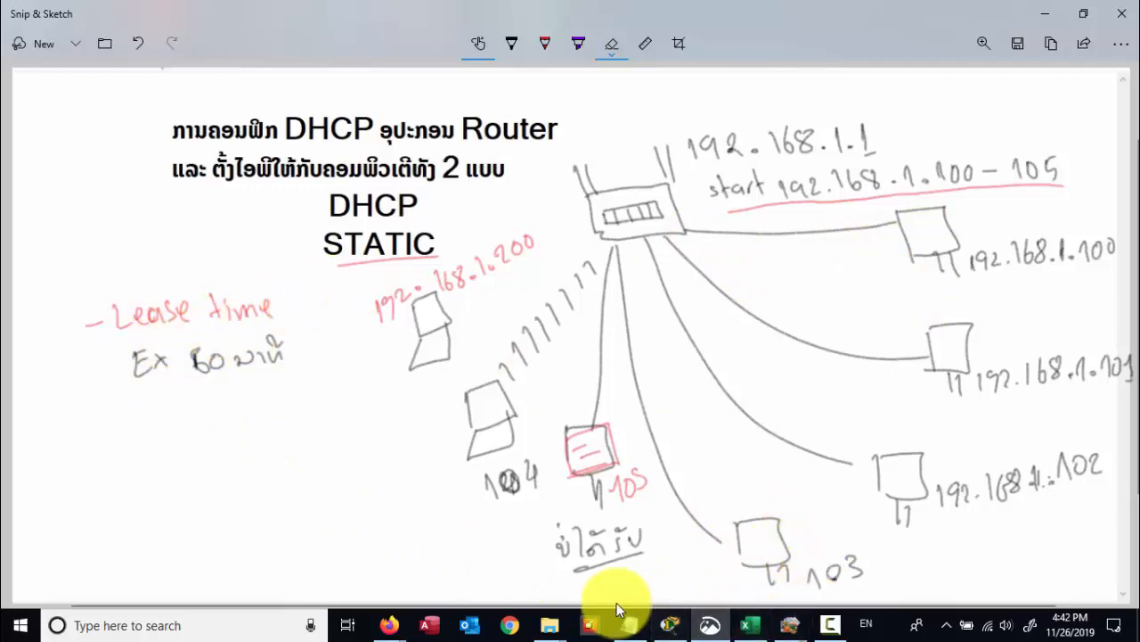
{"action": "left_click", "coordinate": [669, 627]}
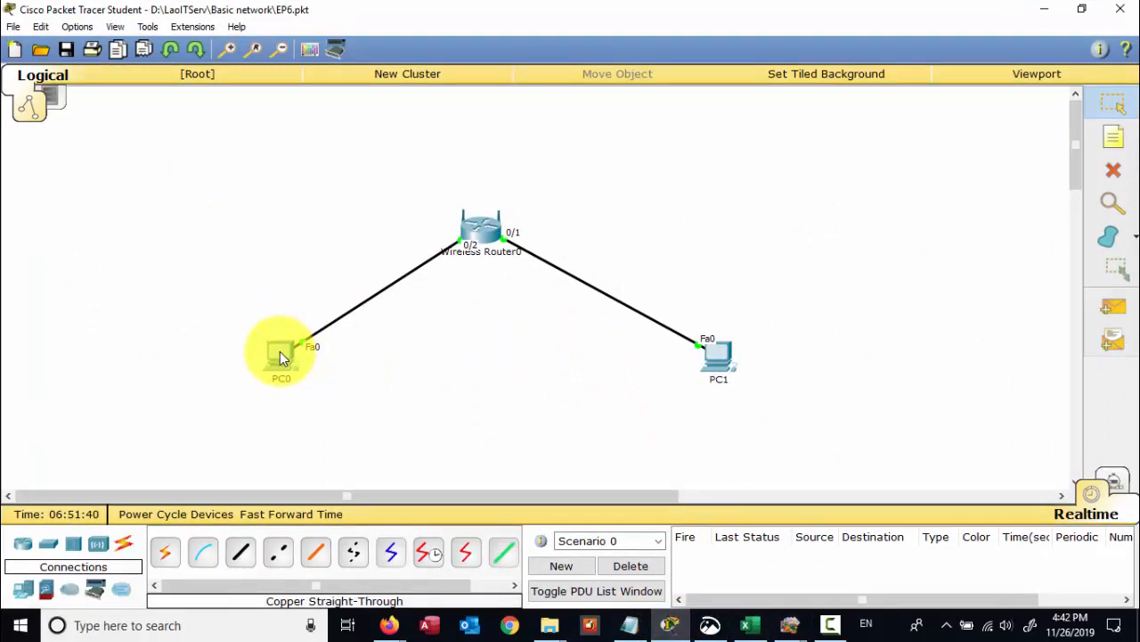
- Delete Wireless Router0, PC0 and PC1 from the workspace
{"action": "left_click_drag", "start_coordinate": [280, 351], "coordinate": [269, 369]}
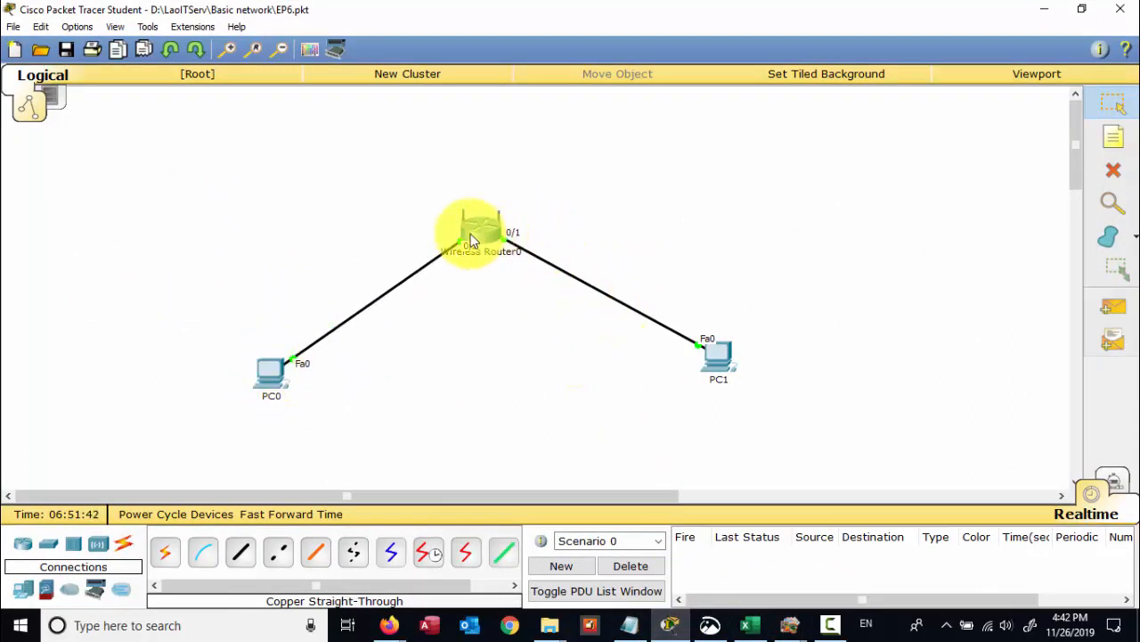
{"action": "left_click_drag", "start_coordinate": [470, 234], "coordinate": [493, 266]}
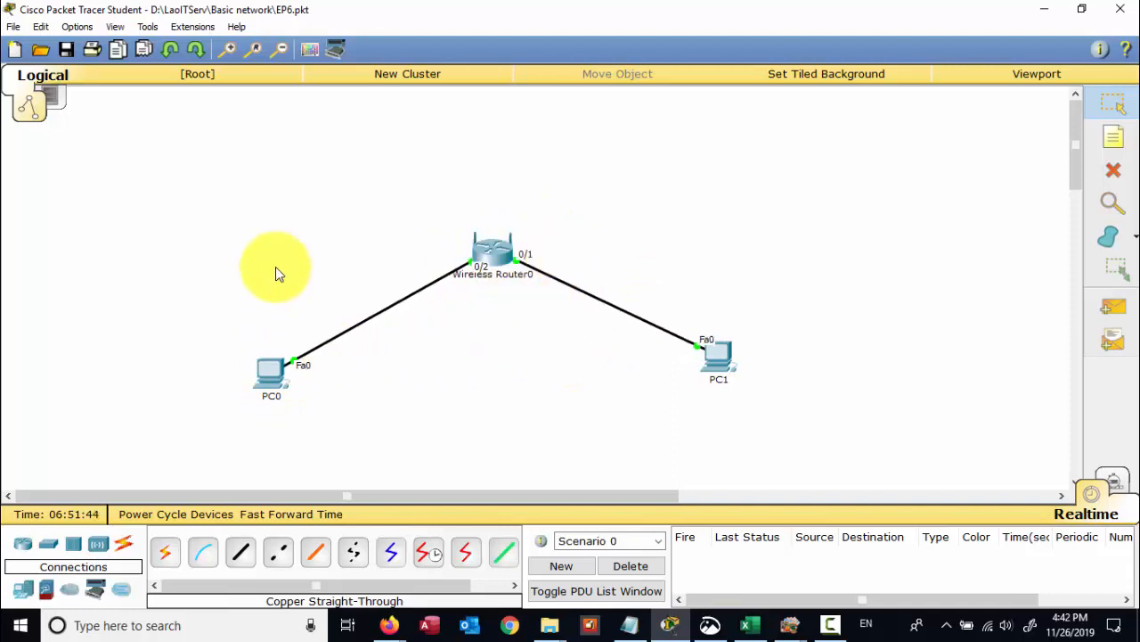
{"action": "left_click", "coordinate": [1114, 170]}
{"action": "left_click", "coordinate": [496, 252]}
{"action": "left_click", "coordinate": [718, 358]}
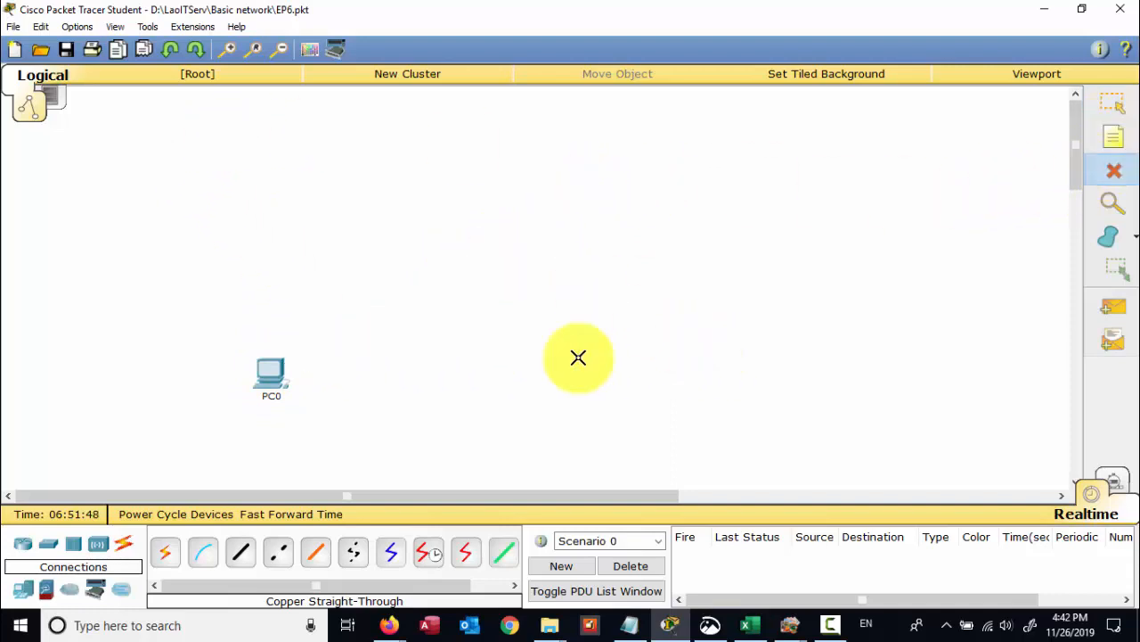
{"action": "left_click", "coordinate": [269, 373]}
- Place a new WRT300N wireless router on the canvas
{"action": "left_click", "coordinate": [30, 545]}
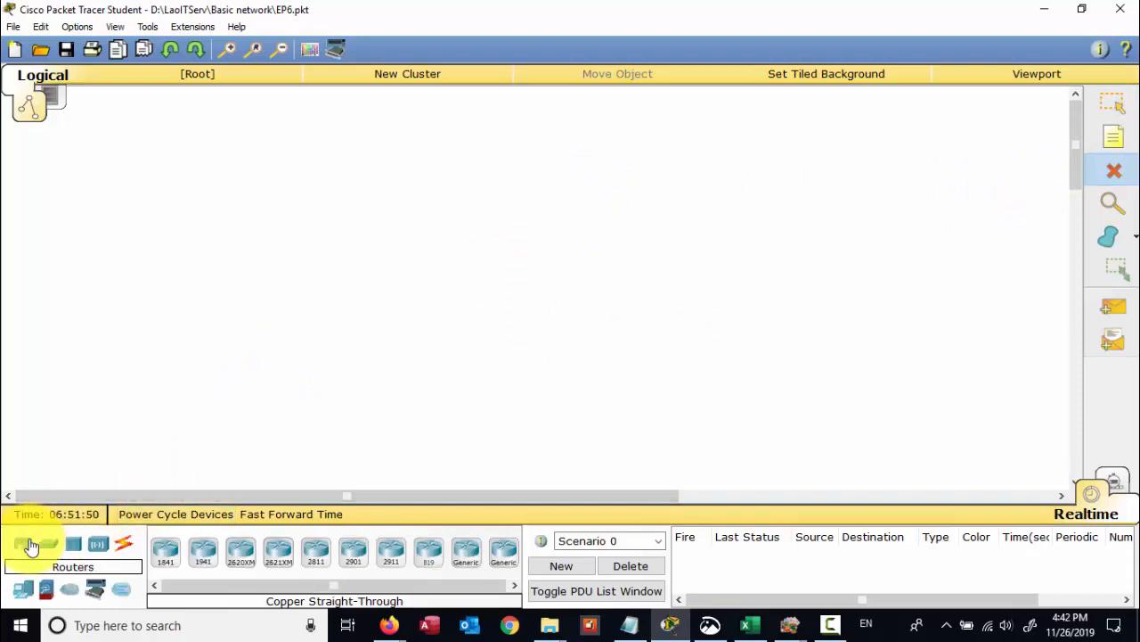
{"action": "left_click", "coordinate": [98, 547]}
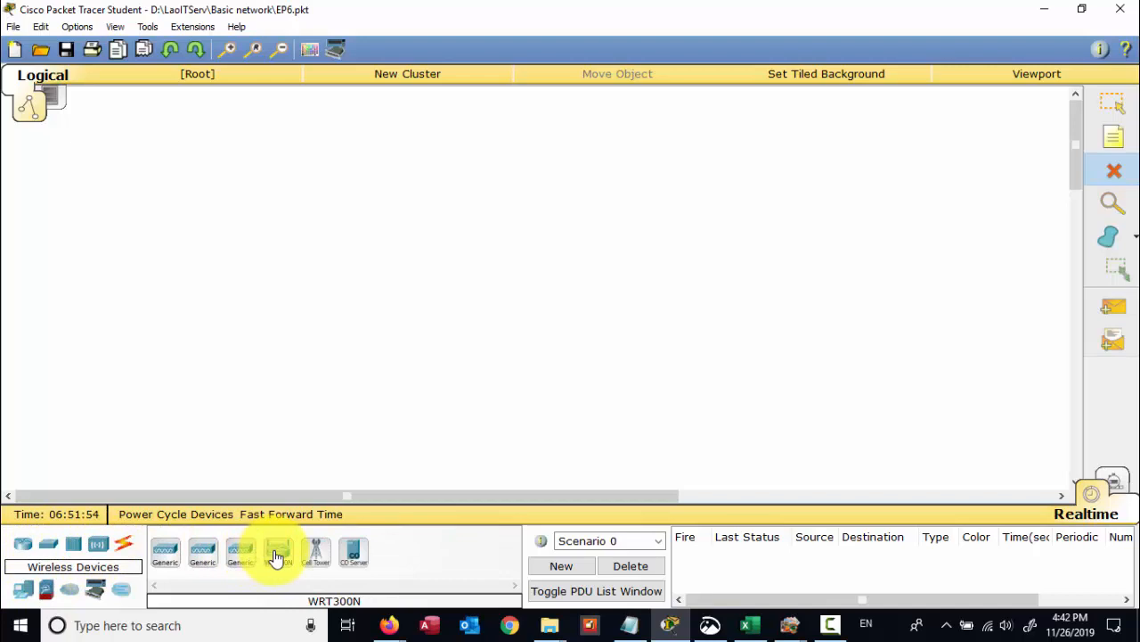
{"action": "left_click_drag", "start_coordinate": [276, 557], "coordinate": [415, 239]}
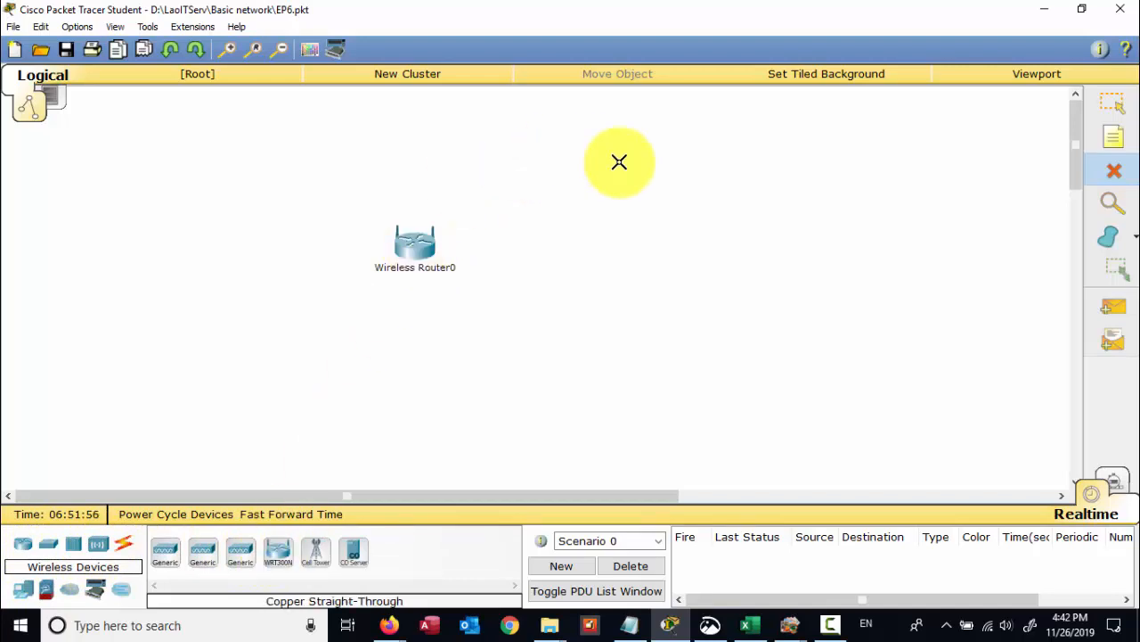
{"action": "left_click", "coordinate": [1128, 109]}
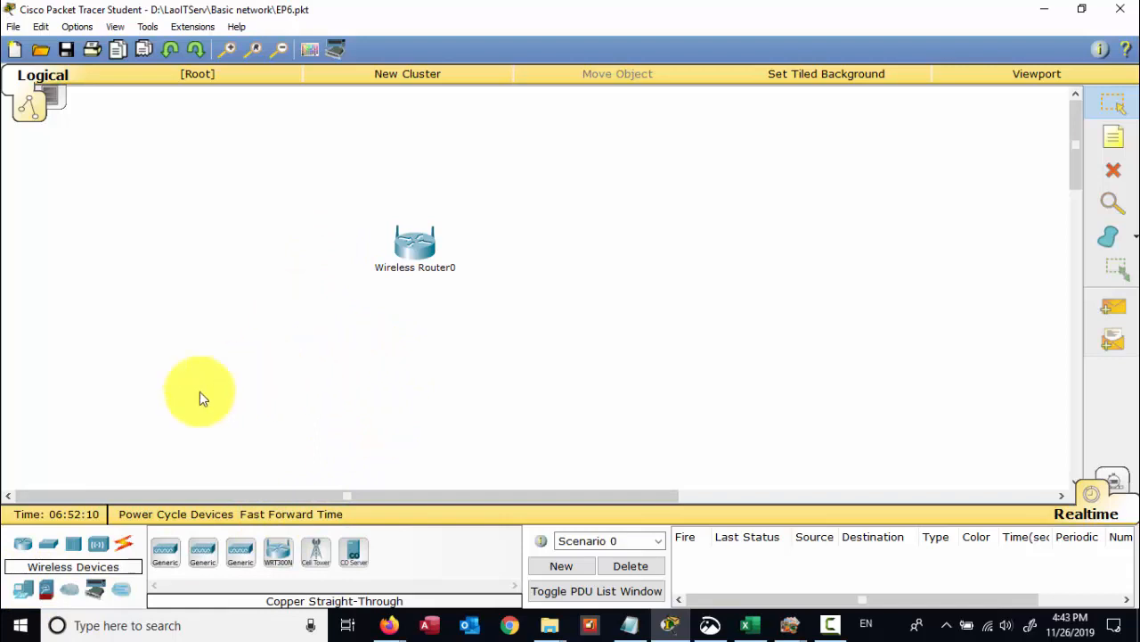
- Add three Generic PCs, PC4, PC5 and PC6, below the router
{"action": "left_click", "coordinate": [21, 589]}
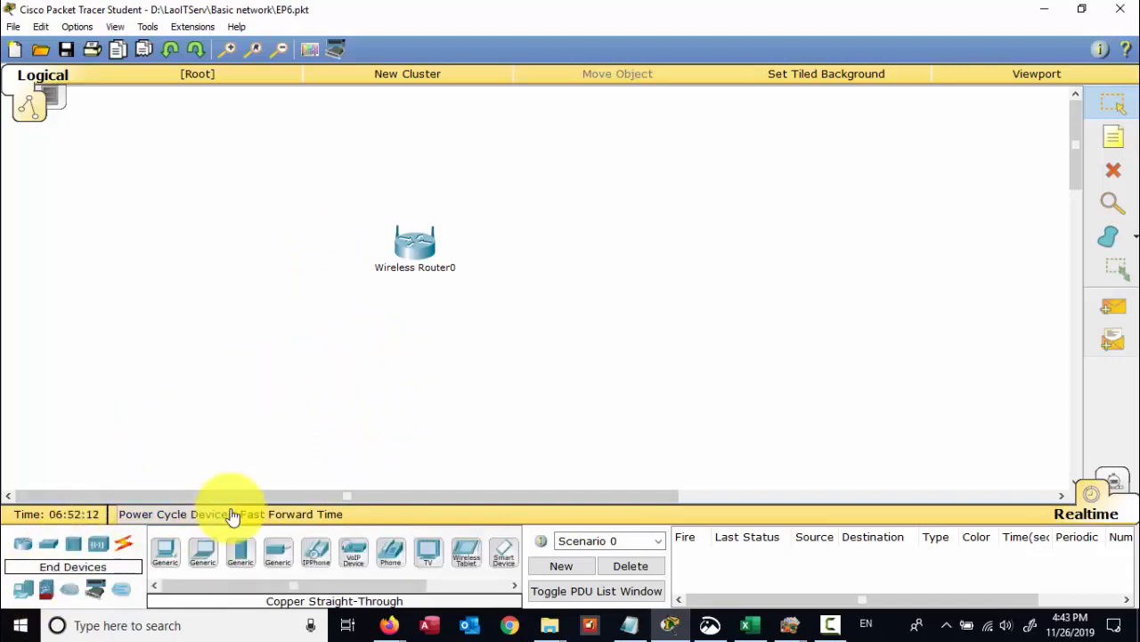
{"action": "left_click", "coordinate": [166, 550]}
{"action": "left_click", "coordinate": [231, 378]}
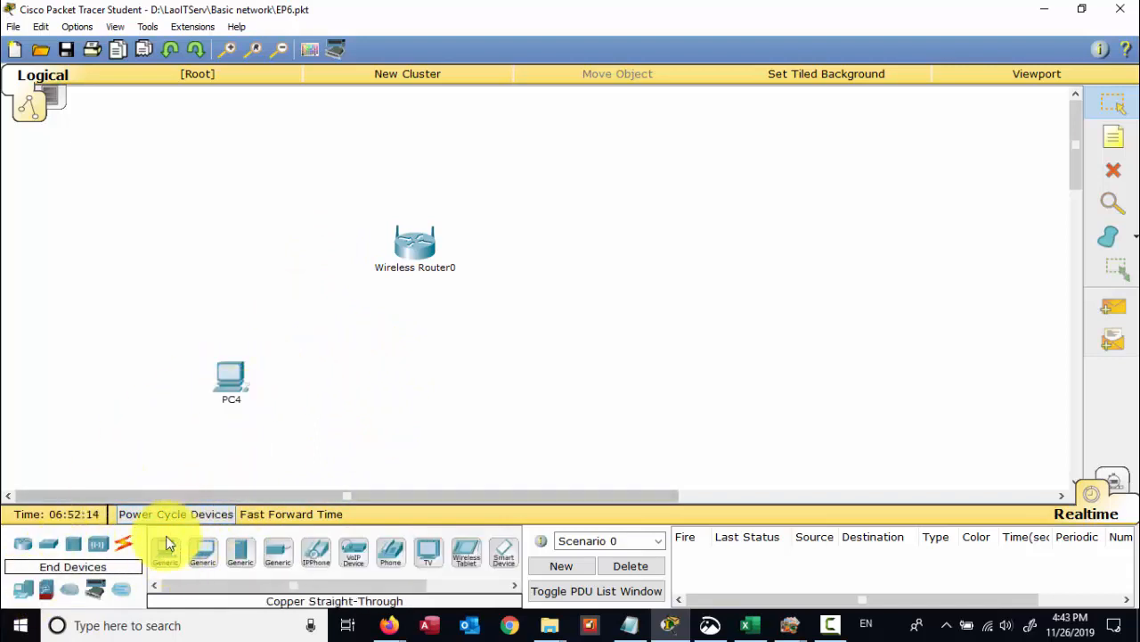
{"action": "left_click", "coordinate": [166, 548]}
{"action": "left_click", "coordinate": [427, 389]}
{"action": "left_click", "coordinate": [169, 545]}
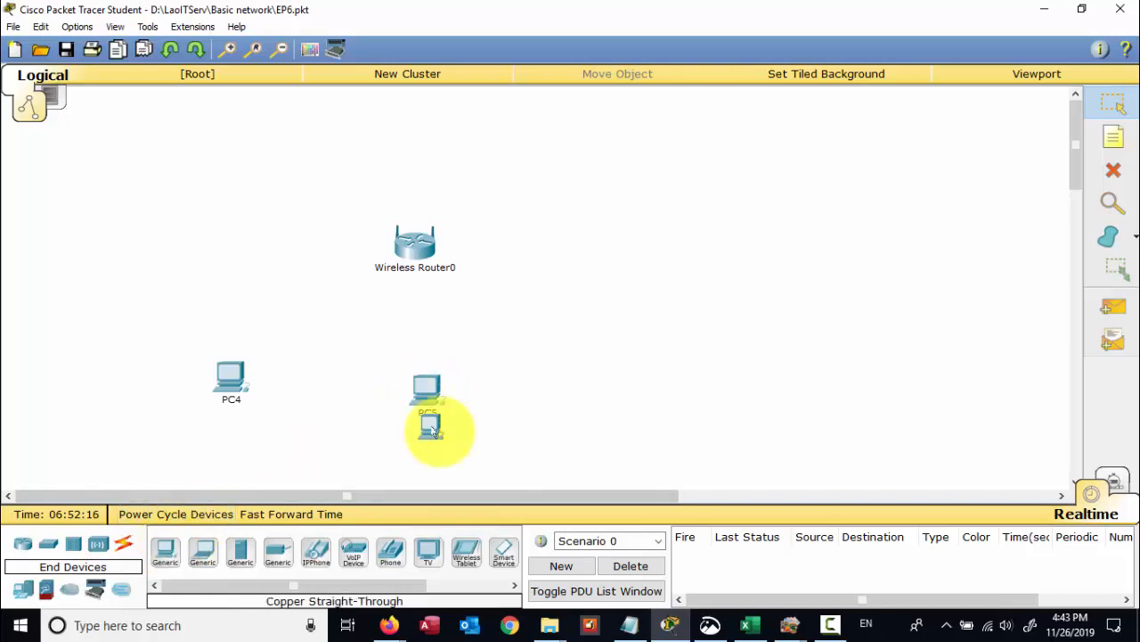
{"action": "left_click", "coordinate": [612, 365]}
{"action": "left_click_drag", "start_coordinate": [418, 398], "coordinate": [425, 410]}
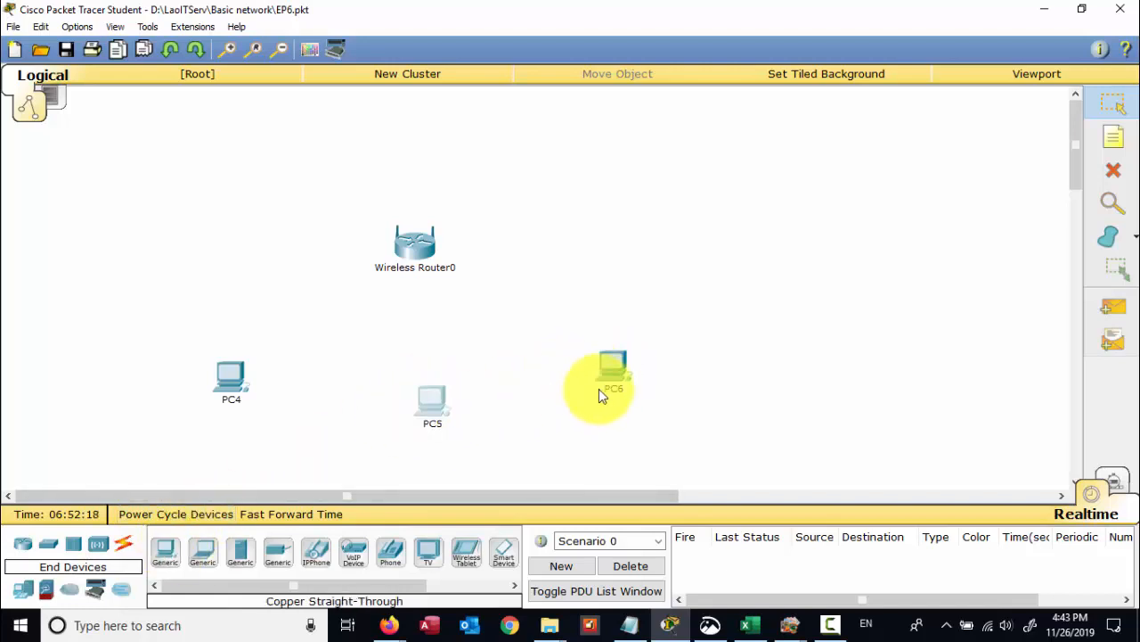
{"action": "left_click_drag", "start_coordinate": [599, 389], "coordinate": [618, 398]}
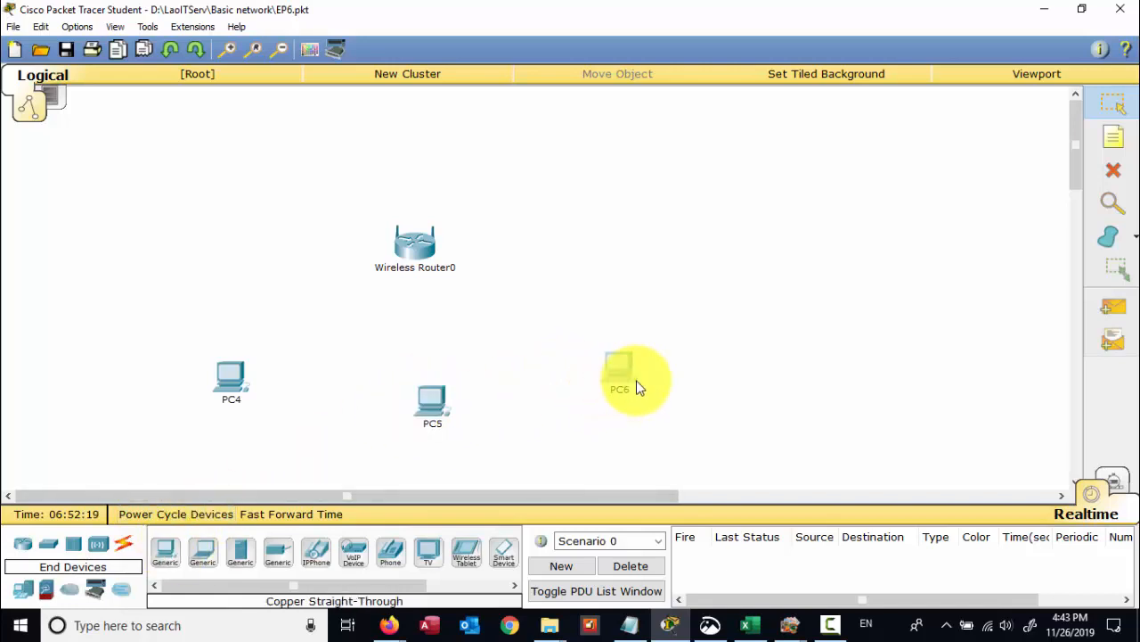
- Add a Custom Made wireless PC7 at the upper right
{"action": "left_click", "coordinate": [205, 554]}
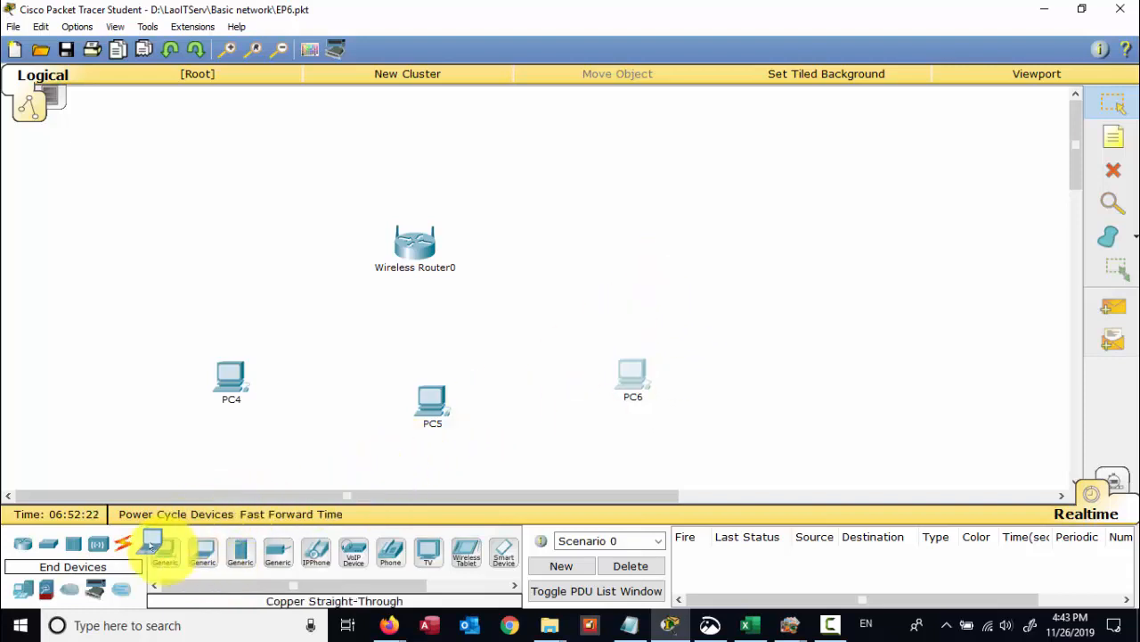
{"action": "left_click_drag", "start_coordinate": [152, 544], "coordinate": [164, 549]}
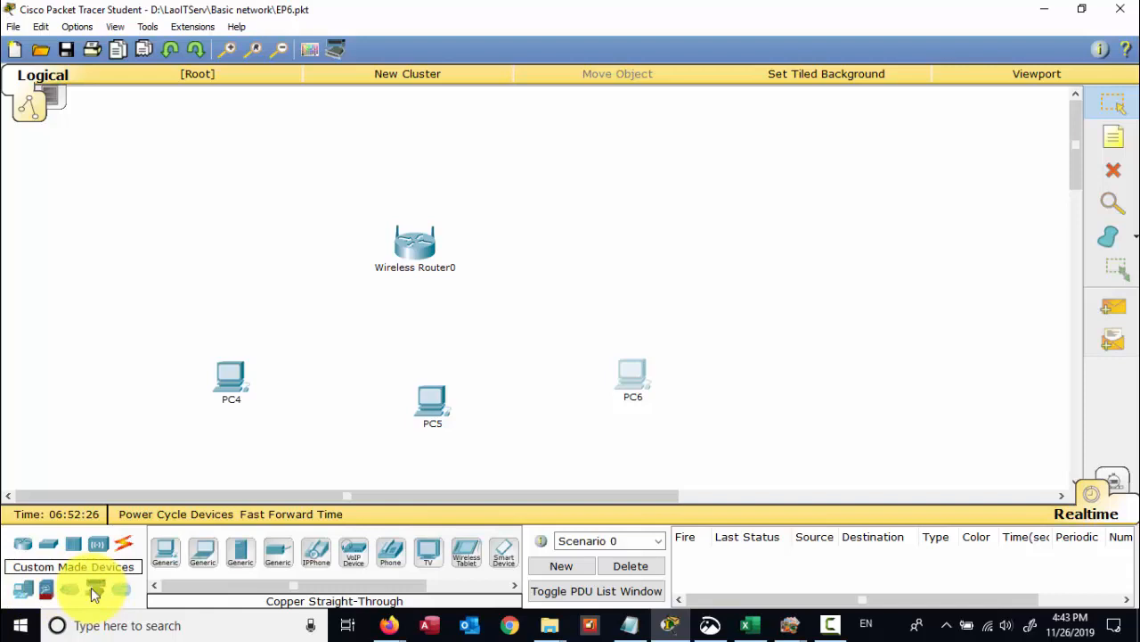
{"action": "left_click", "coordinate": [95, 590]}
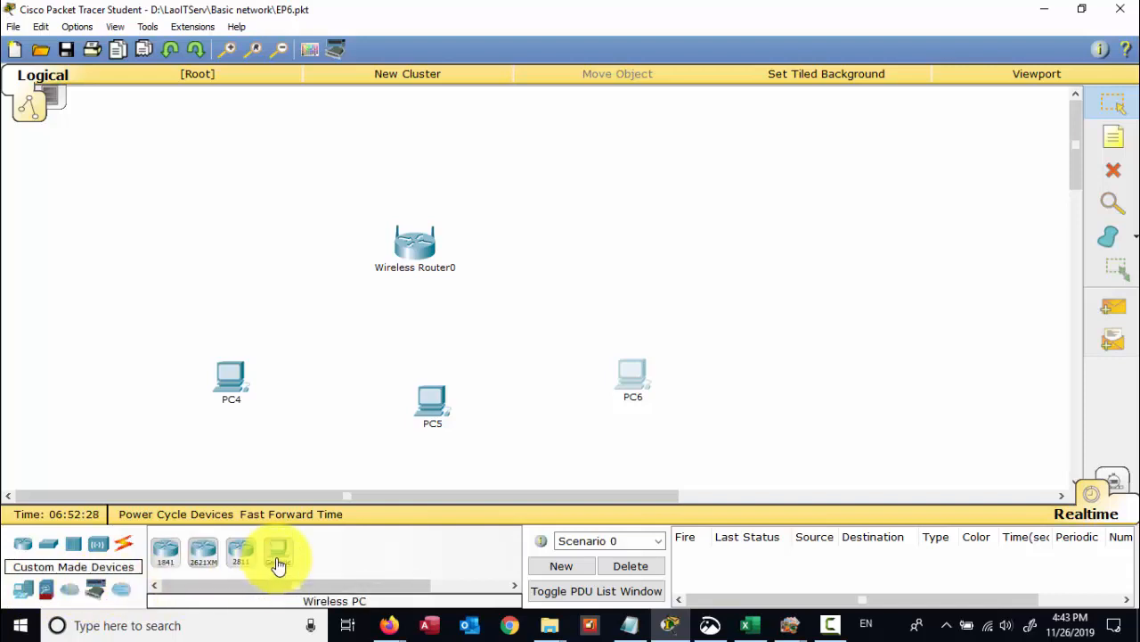
{"action": "left_click_drag", "start_coordinate": [276, 556], "coordinate": [638, 236]}
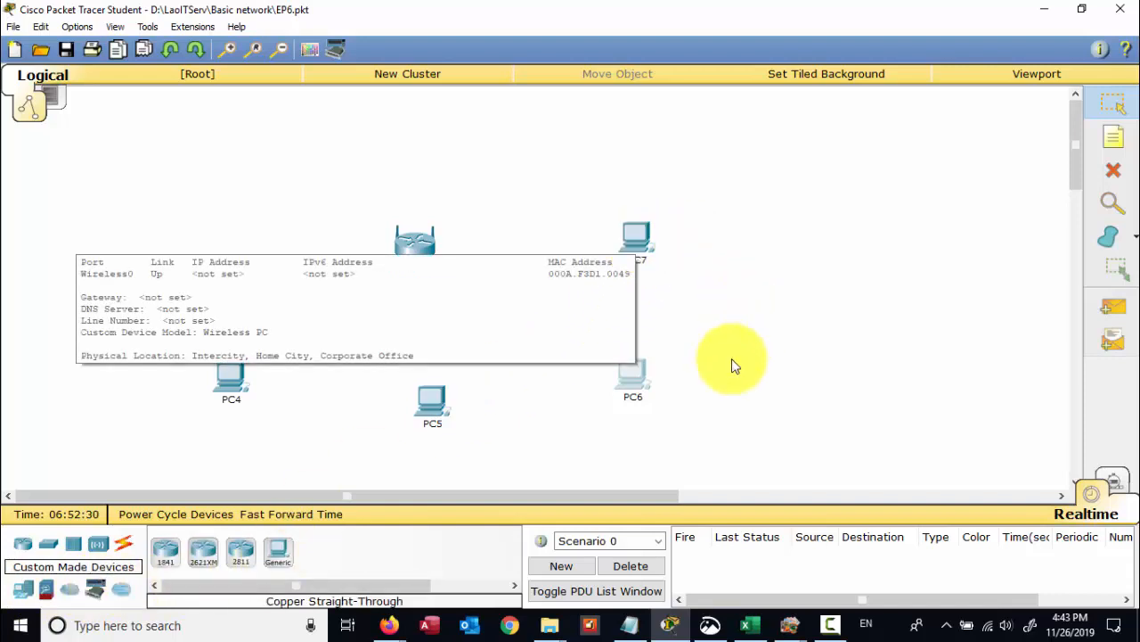
- Cable PC4 and PC5 to the router's Ethernet 1 and 2 with straight-through copper
{"action": "left_click", "coordinate": [122, 546]}
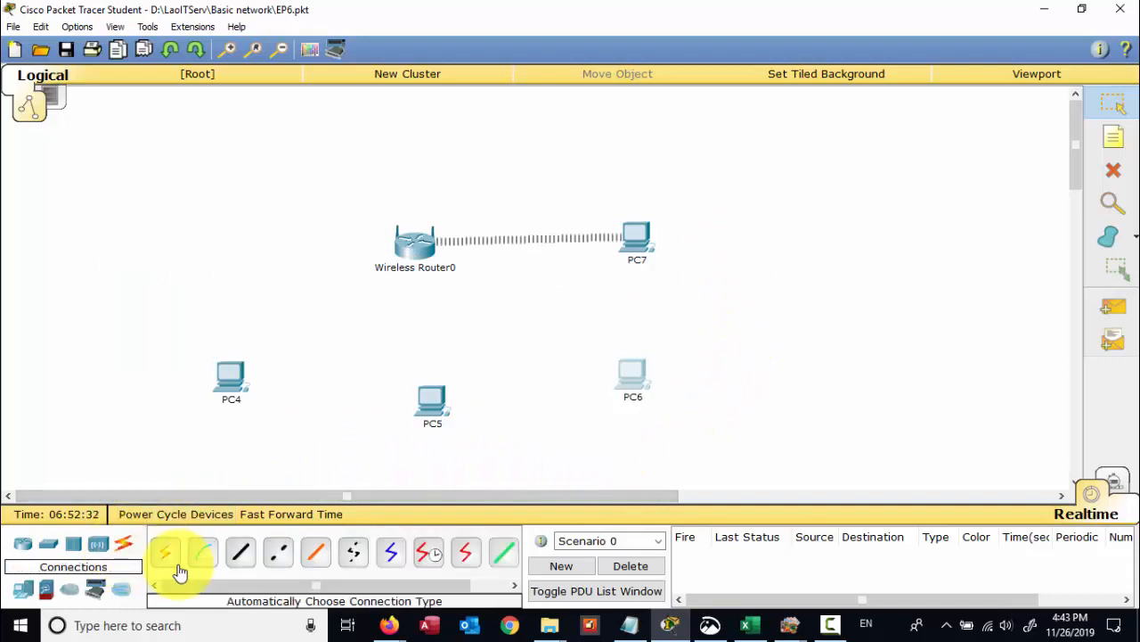
{"action": "left_click", "coordinate": [239, 553]}
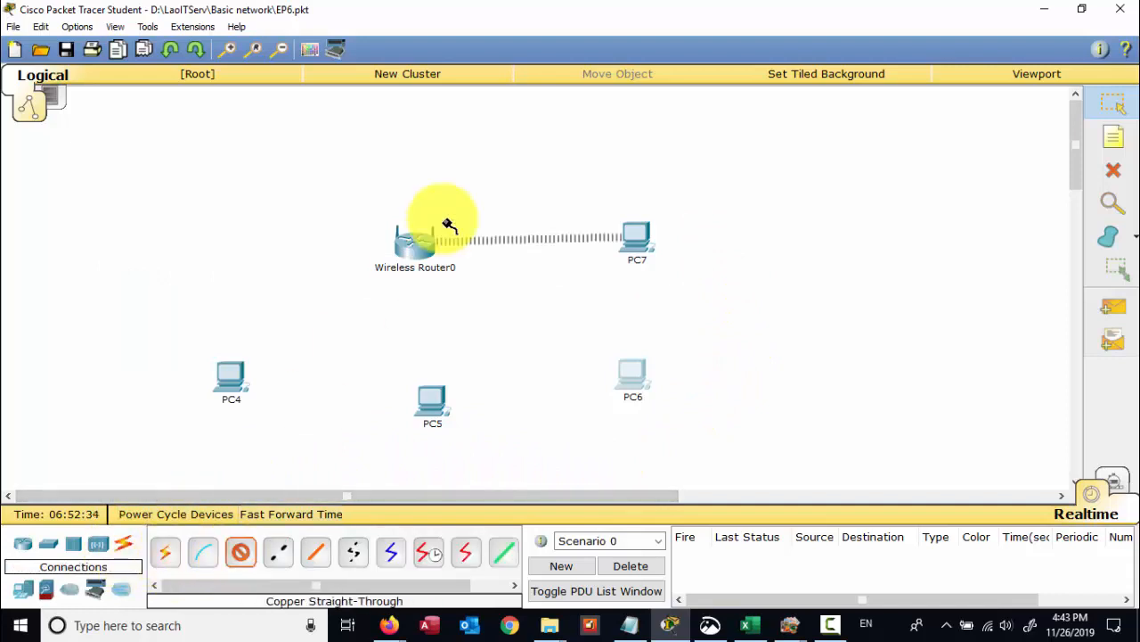
{"action": "left_click", "coordinate": [422, 245]}
{"action": "left_click", "coordinate": [428, 279]}
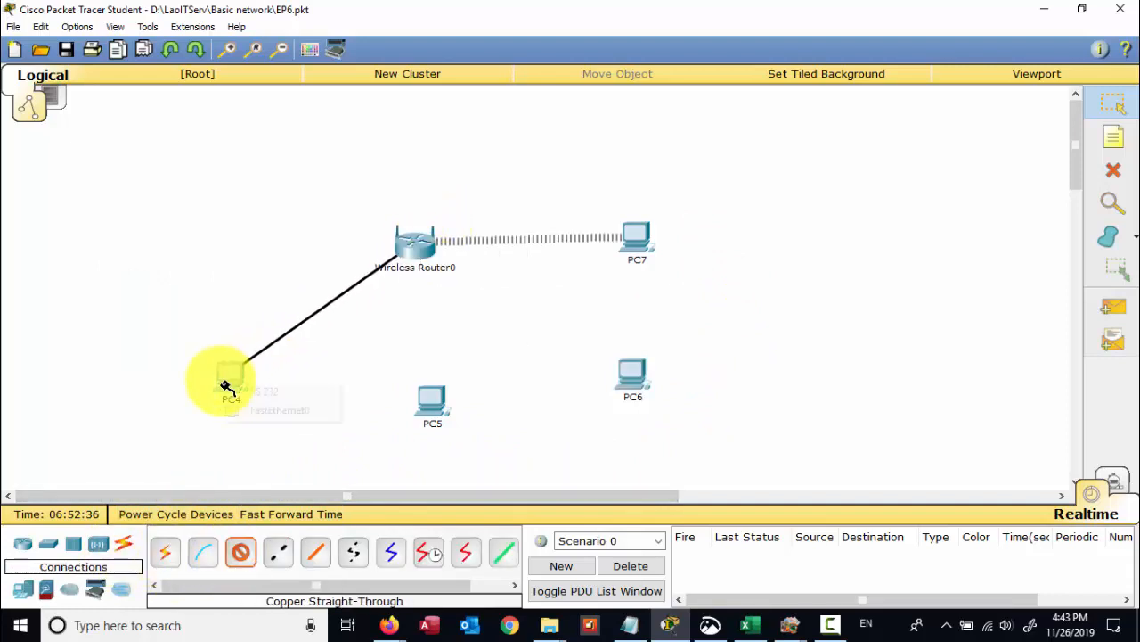
{"action": "left_click", "coordinate": [229, 378]}
{"action": "left_click", "coordinate": [241, 414]}
{"action": "left_click", "coordinate": [241, 551]}
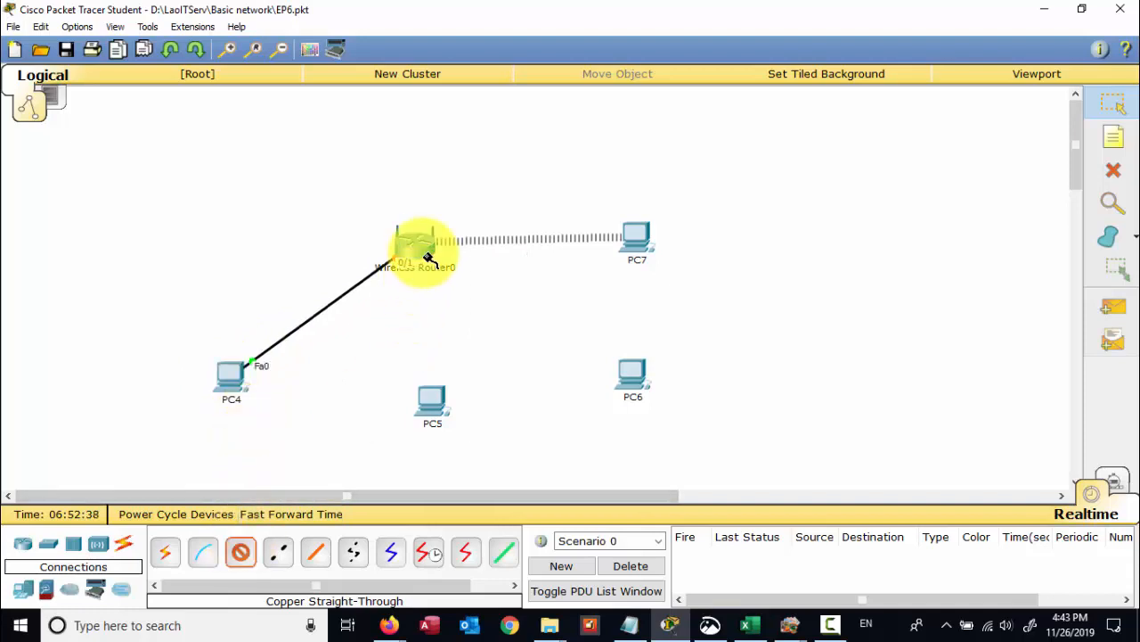
{"action": "left_click", "coordinate": [417, 245]}
{"action": "left_click", "coordinate": [462, 276]}
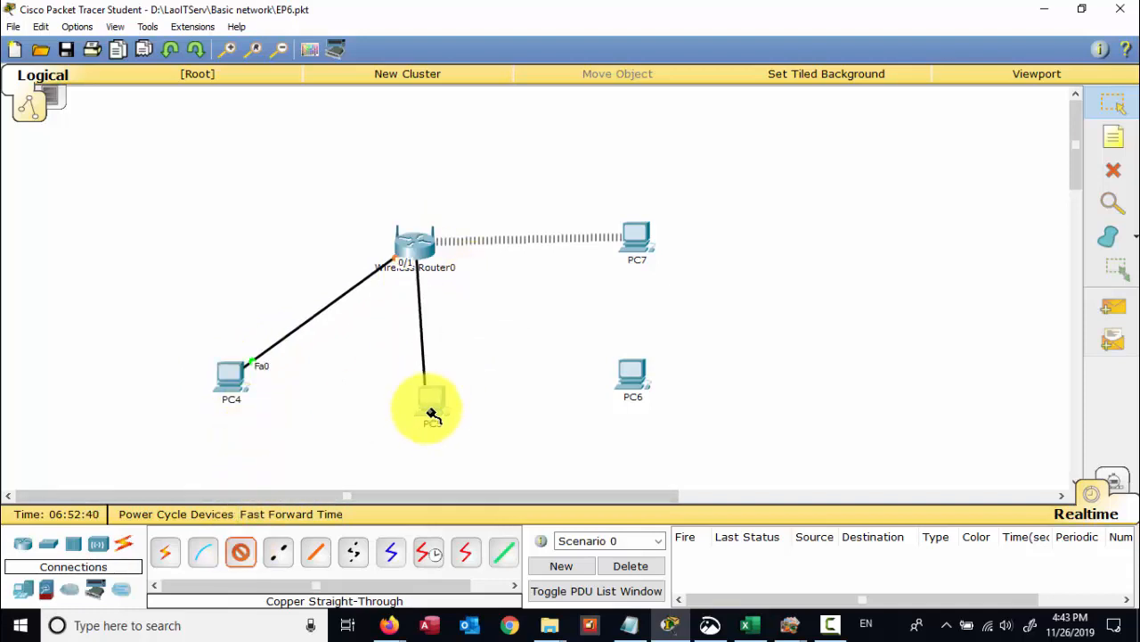
{"action": "left_click", "coordinate": [431, 402]}
{"action": "left_click", "coordinate": [448, 437]}
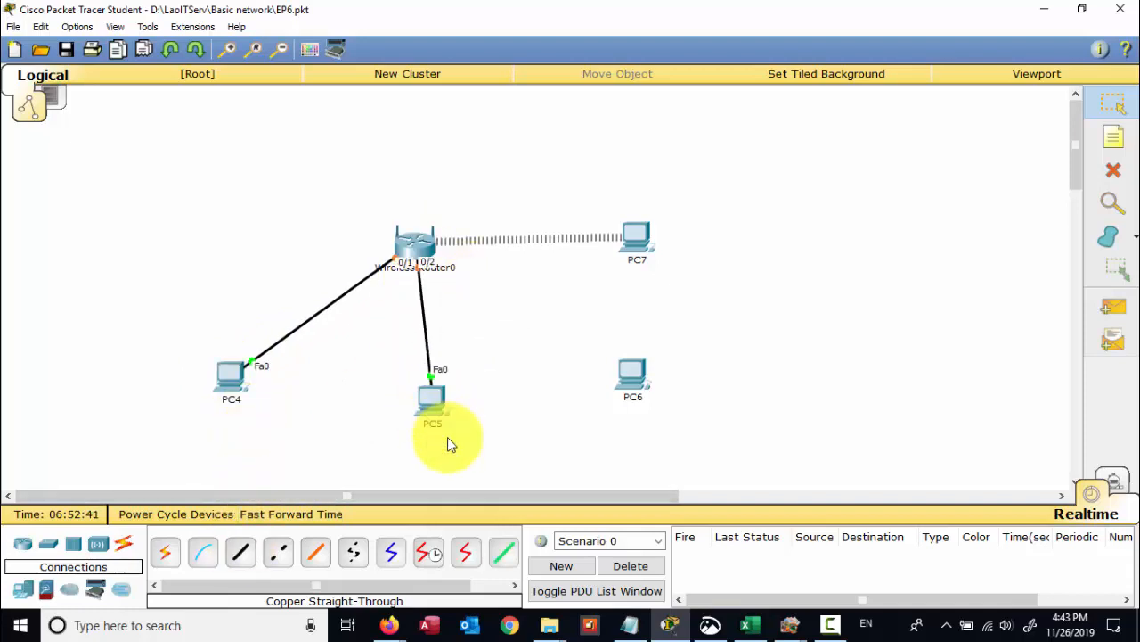
- Cable PC6 to the router's Ethernet 3, then nudge the router and PC6 into place
{"action": "left_click", "coordinate": [239, 553]}
{"action": "left_click", "coordinate": [418, 246]}
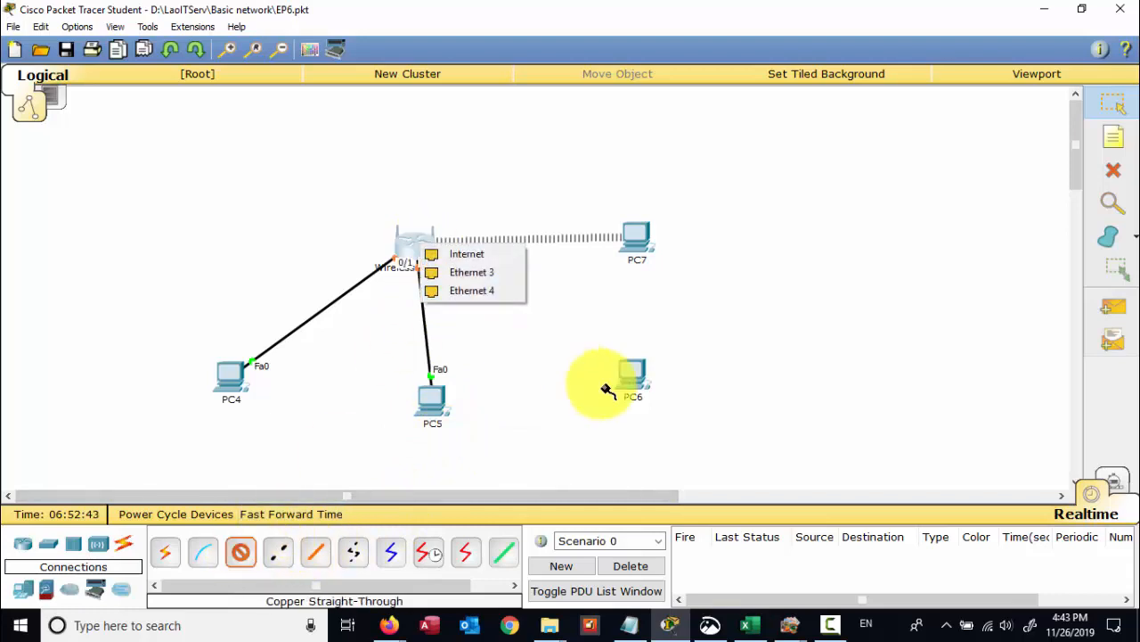
{"action": "left_click", "coordinate": [475, 273]}
{"action": "left_click", "coordinate": [632, 381]}
{"action": "left_click", "coordinate": [644, 405]}
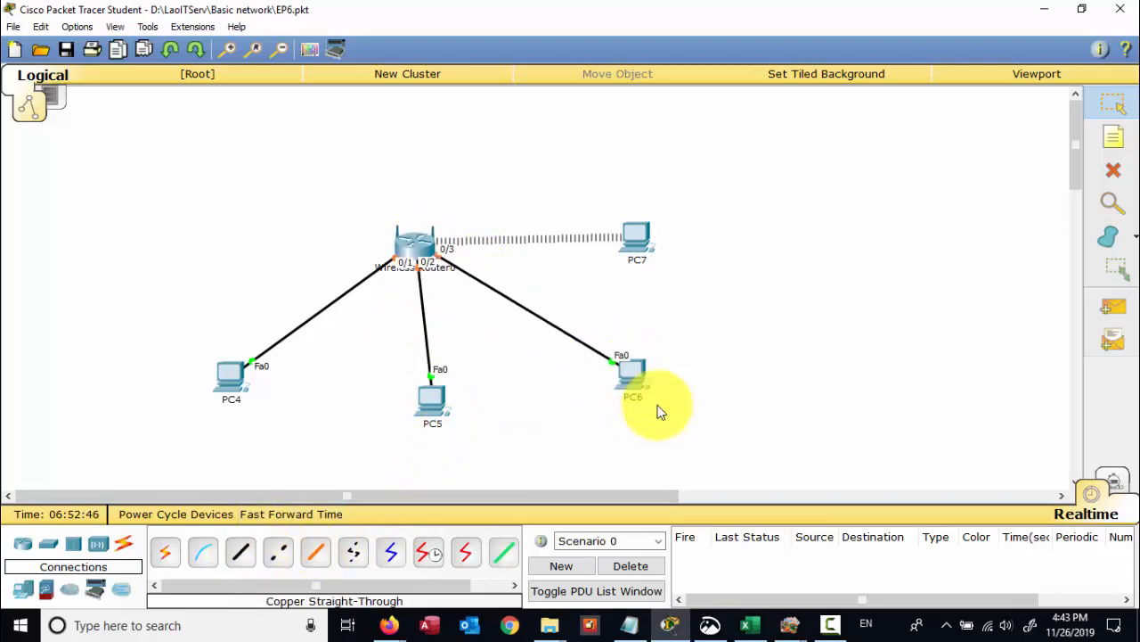
{"action": "left_click", "coordinate": [239, 553]}
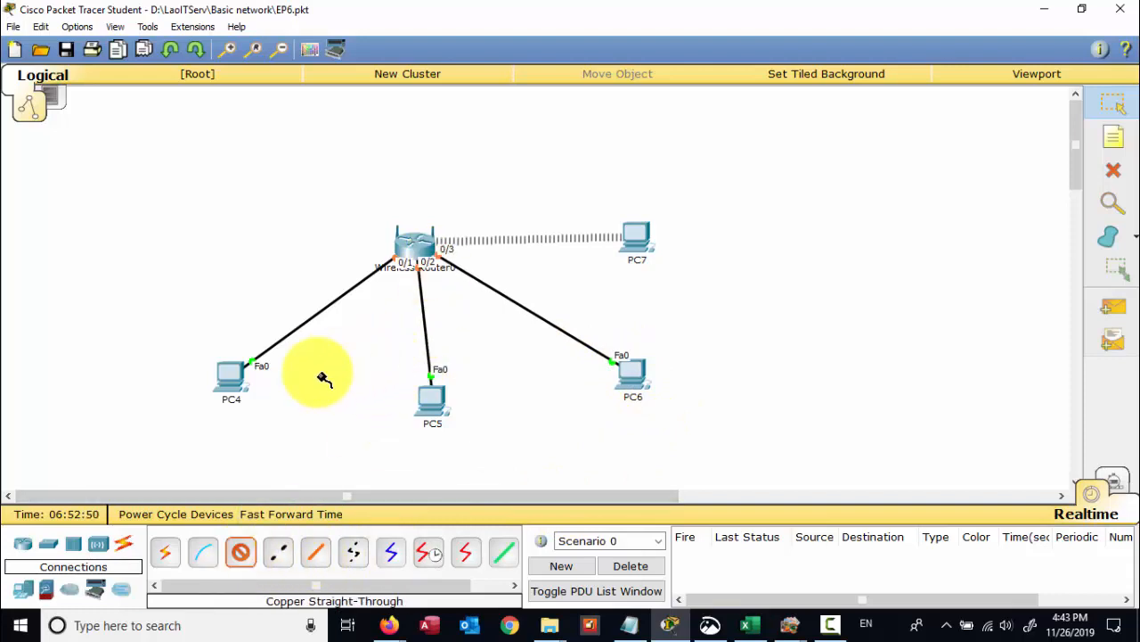
{"action": "key", "text": "Escape"}
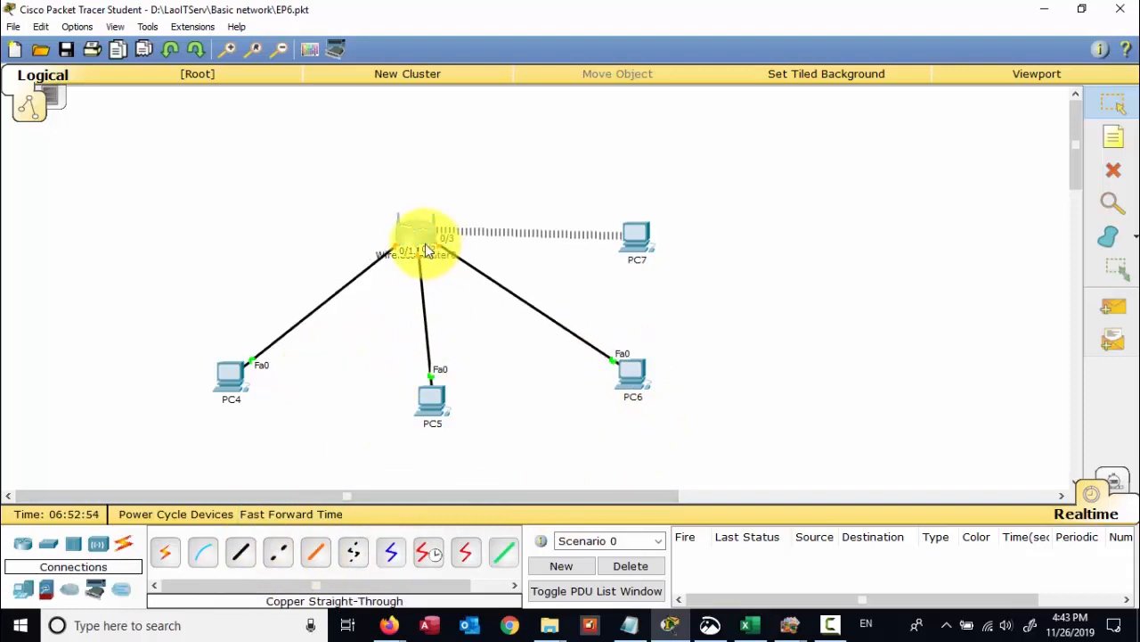
{"action": "mouse_move", "coordinate": [425, 243]}
{"action": "left_mouse_down"}
{"action": "mouse_move", "coordinate": [441, 279]}
{"action": "mouse_move", "coordinate": [420, 262]}
{"action": "left_mouse_up"}
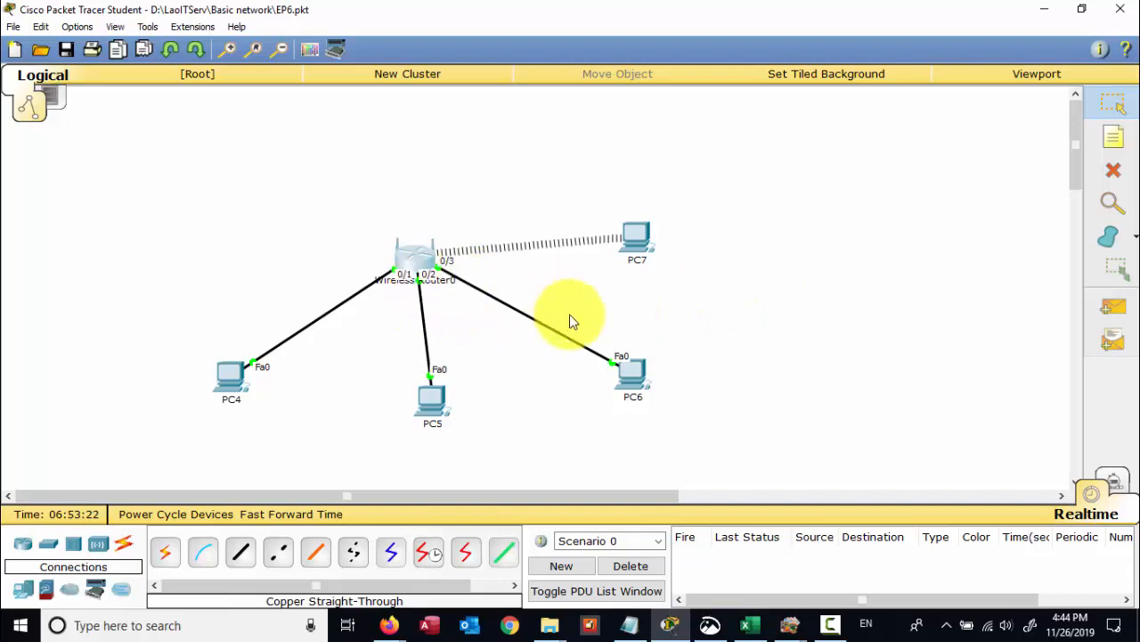
{"action": "mouse_move", "coordinate": [626, 376]}
{"action": "left_mouse_down"}
{"action": "mouse_move", "coordinate": [595, 415]}
{"action": "mouse_move", "coordinate": [634, 381]}
{"action": "left_mouse_up"}
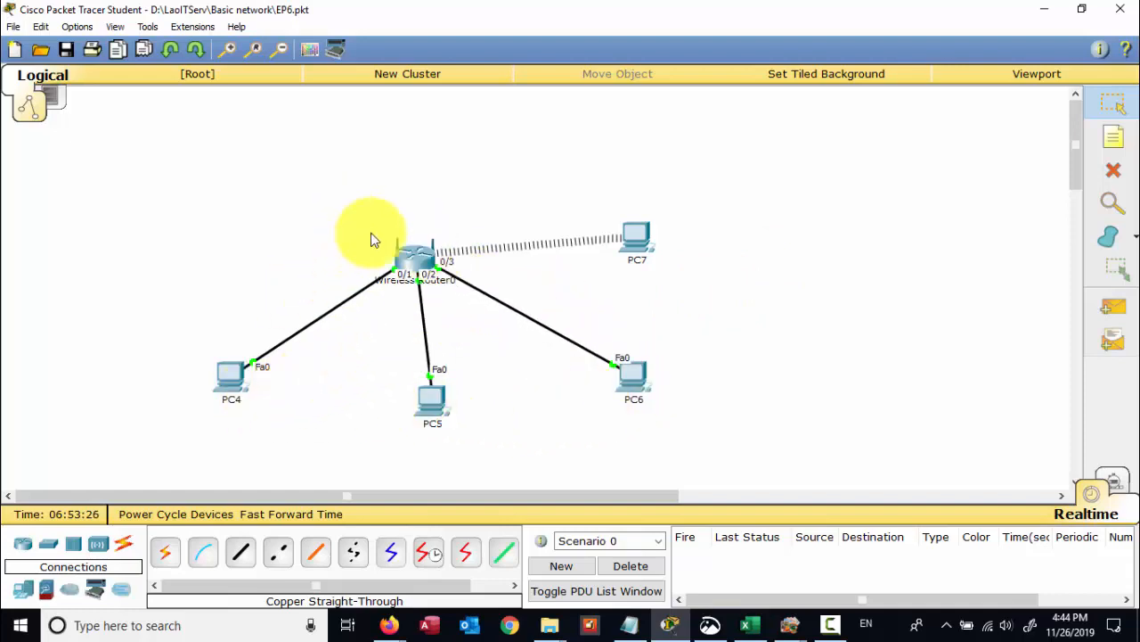
{"action": "left_click_drag", "start_coordinate": [353, 214], "coordinate": [495, 335]}
{"action": "left_click_drag", "start_coordinate": [348, 166], "coordinate": [446, 307]}
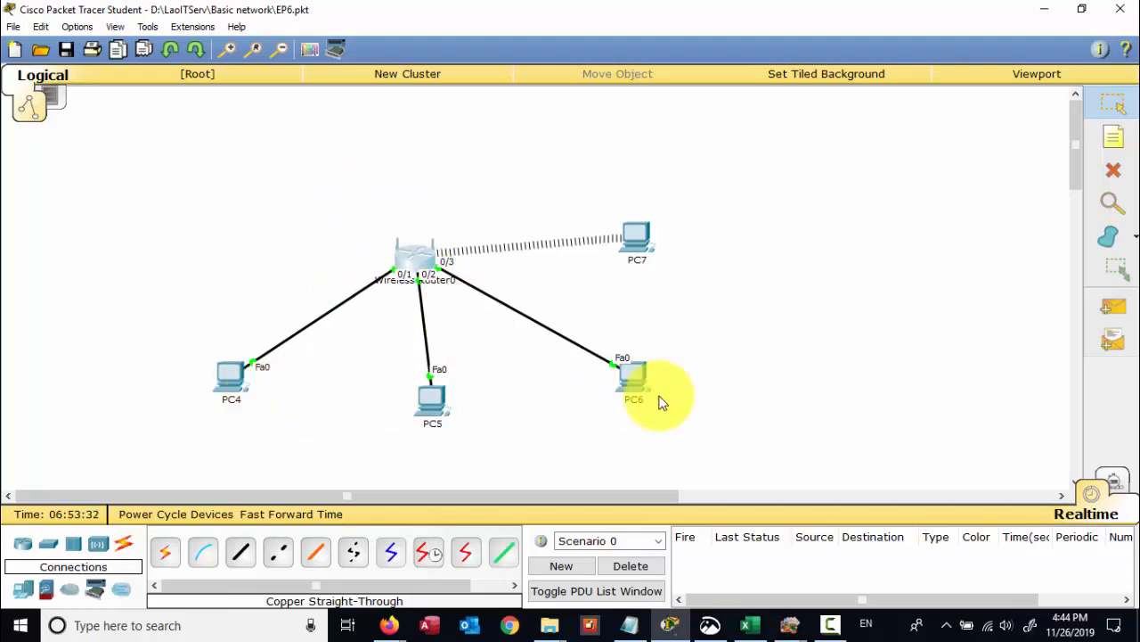
- Switch PC4's IP configuration to DHCP, obtaining 192.168.0.101 with gateway 192.168.0.1
{"action": "left_click", "coordinate": [230, 378]}
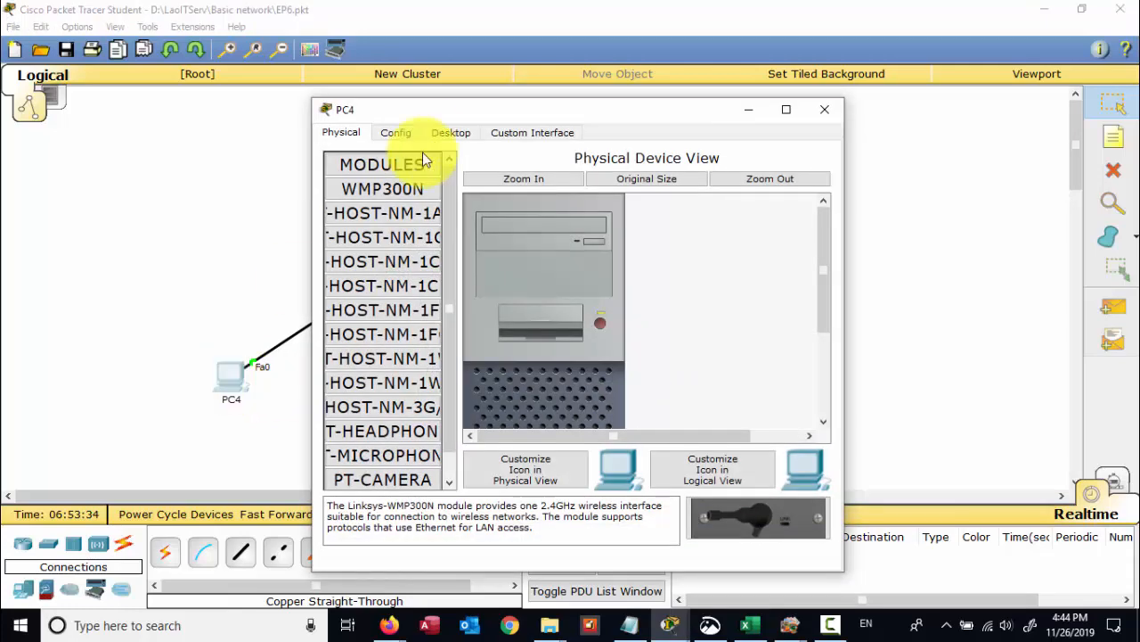
{"action": "left_click_drag", "start_coordinate": [481, 109], "coordinate": [696, 117]}
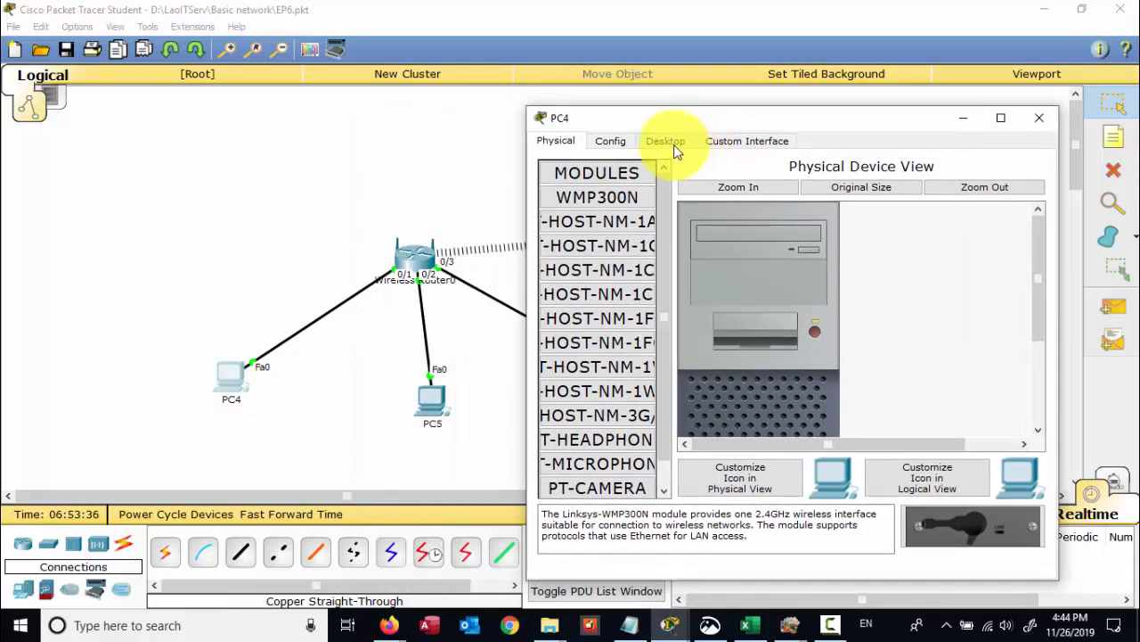
{"action": "left_click", "coordinate": [674, 146]}
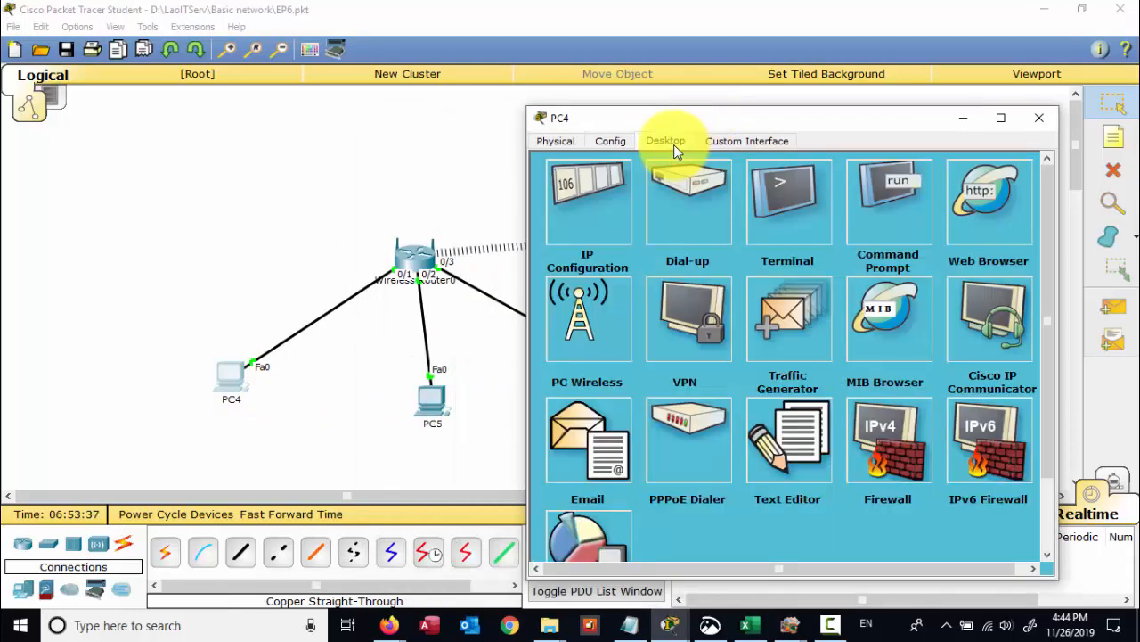
{"action": "left_click", "coordinate": [596, 187]}
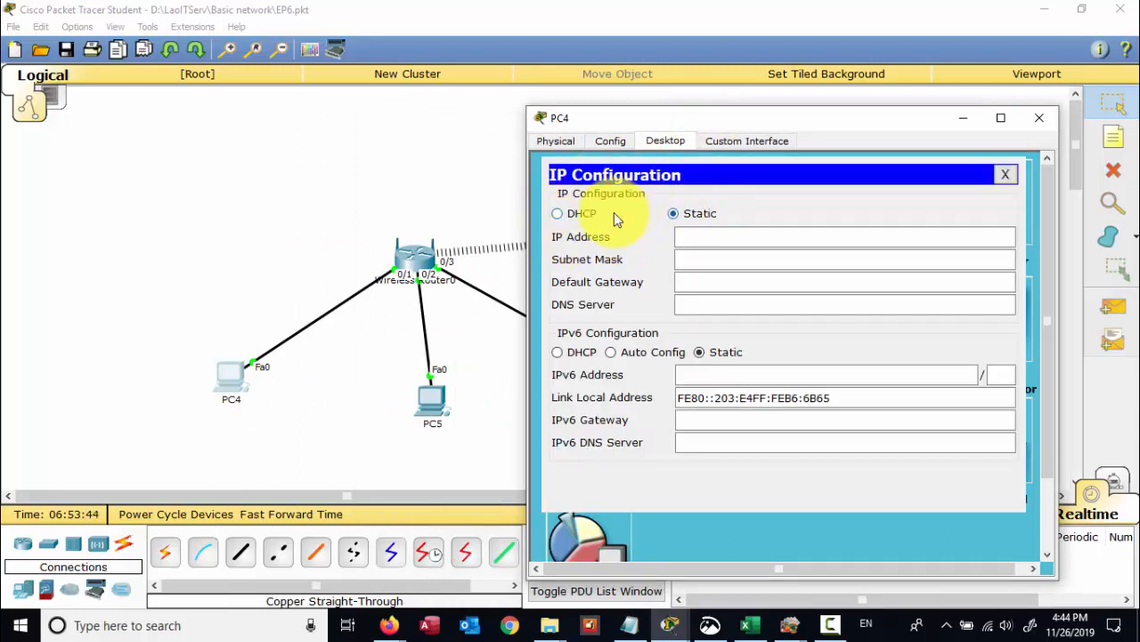
{"action": "left_click", "coordinate": [558, 216]}
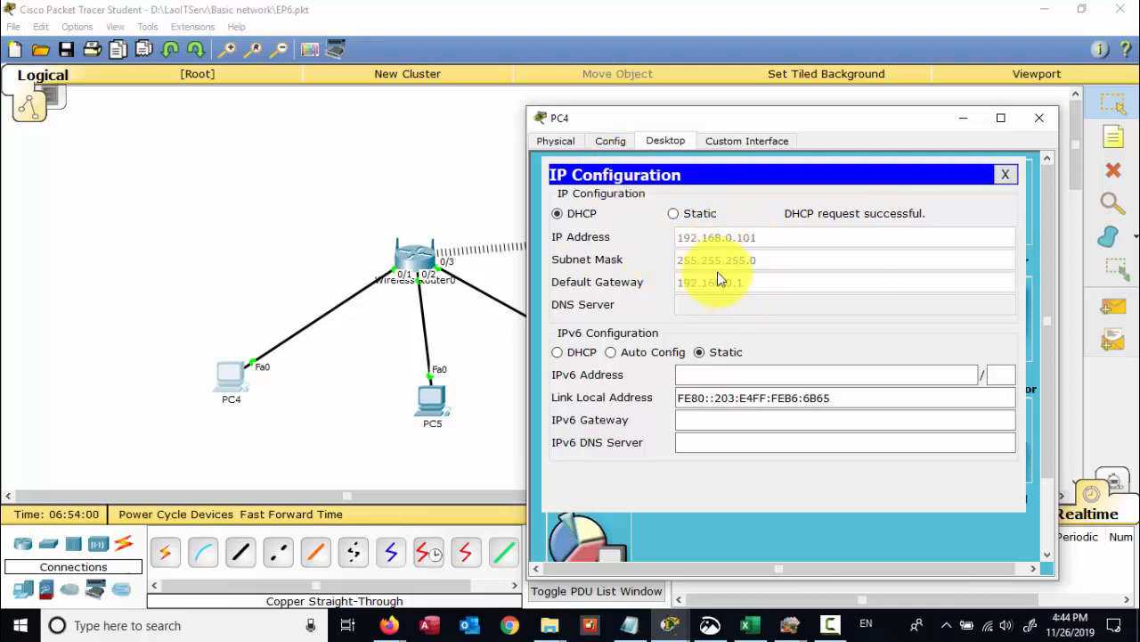
{"action": "left_click", "coordinate": [1039, 117]}
- Switch PC5 and PC6 to DHCP in IP Configuration; PC6 receives 192.168.0.103
{"action": "left_click", "coordinate": [435, 392]}
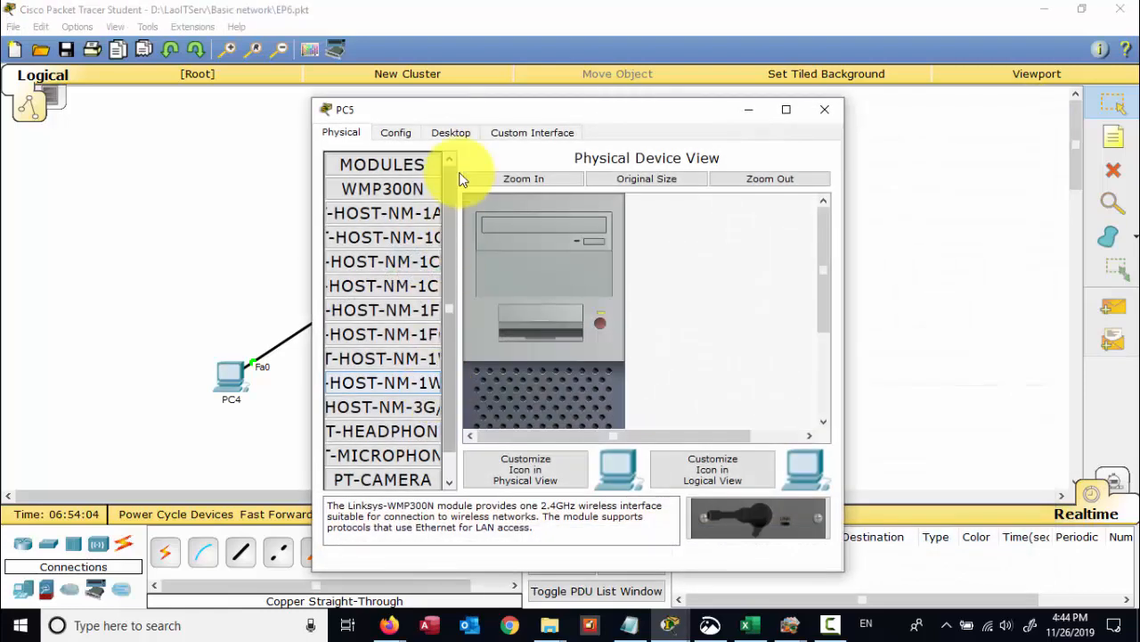
{"action": "left_click", "coordinate": [451, 132]}
{"action": "left_click", "coordinate": [387, 187]}
{"action": "left_click", "coordinate": [372, 207]}
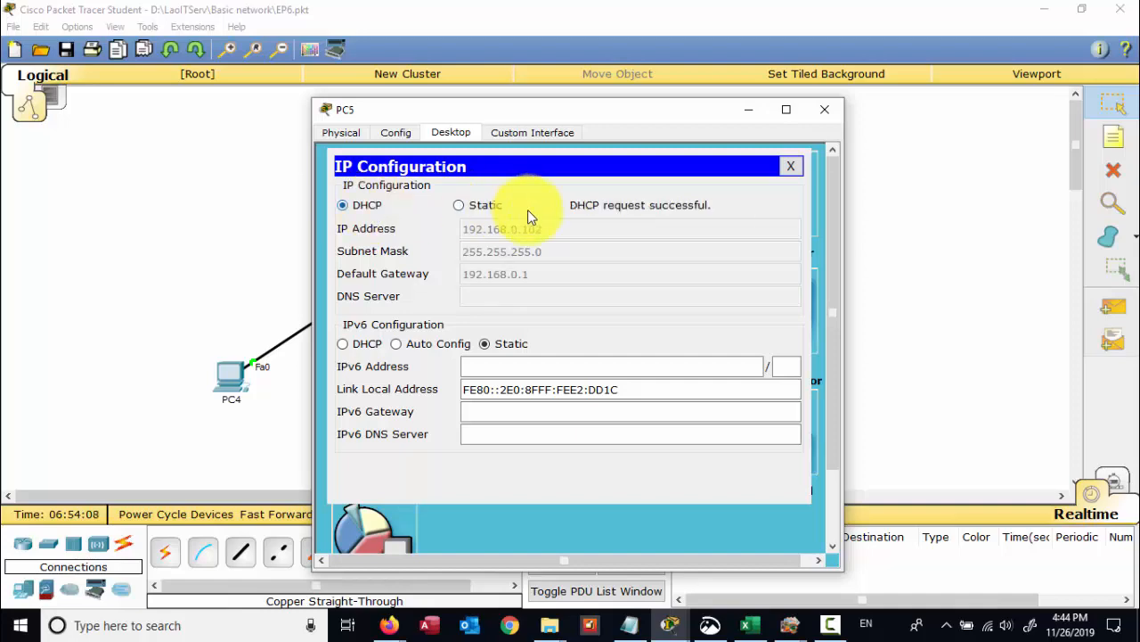
{"action": "left_click", "coordinate": [825, 108]}
{"action": "left_click", "coordinate": [639, 376]}
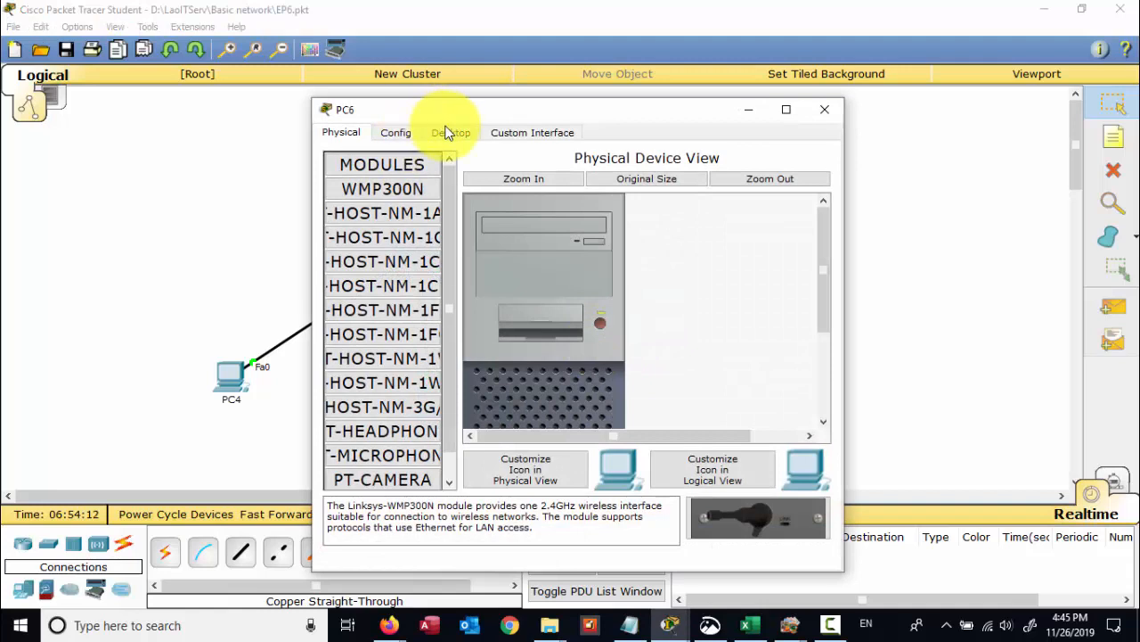
{"action": "left_click", "coordinate": [448, 132]}
{"action": "left_click", "coordinate": [374, 175]}
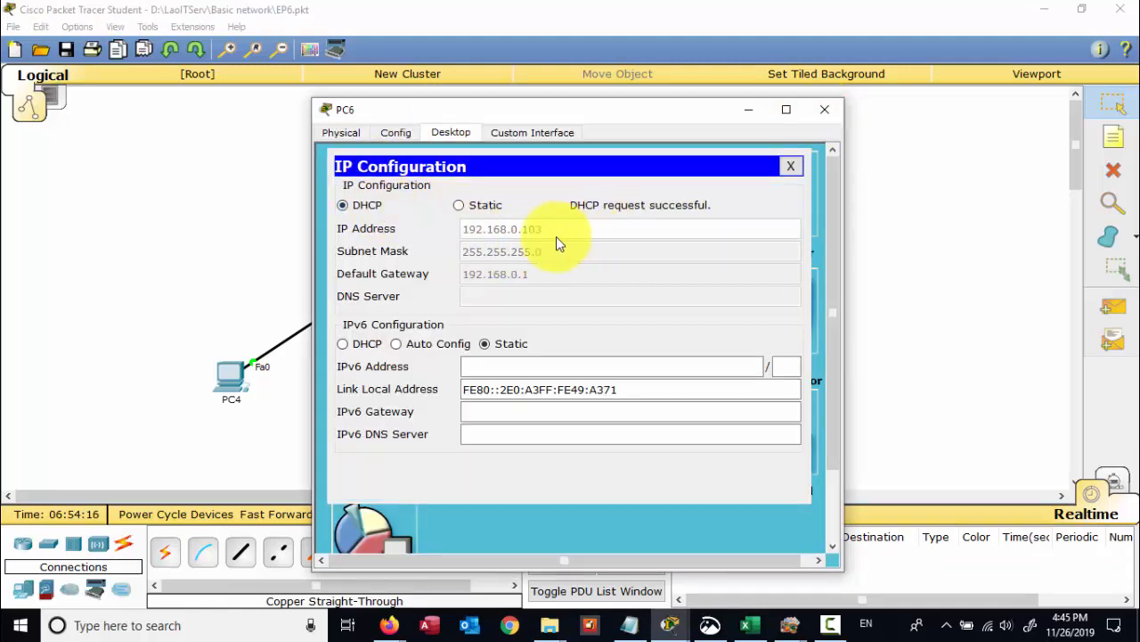
{"action": "left_click", "coordinate": [824, 110]}
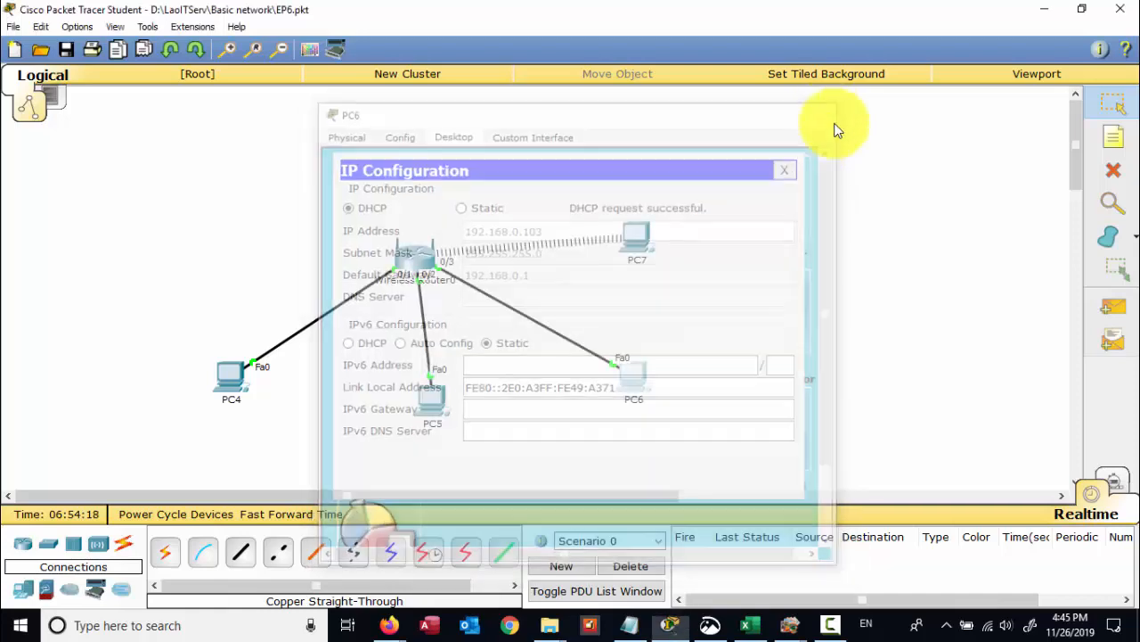
- Check PC7's IP Configuration: DHCP address 192.168.0.100 with gateway 192.168.0.1
{"action": "left_click", "coordinate": [643, 234]}
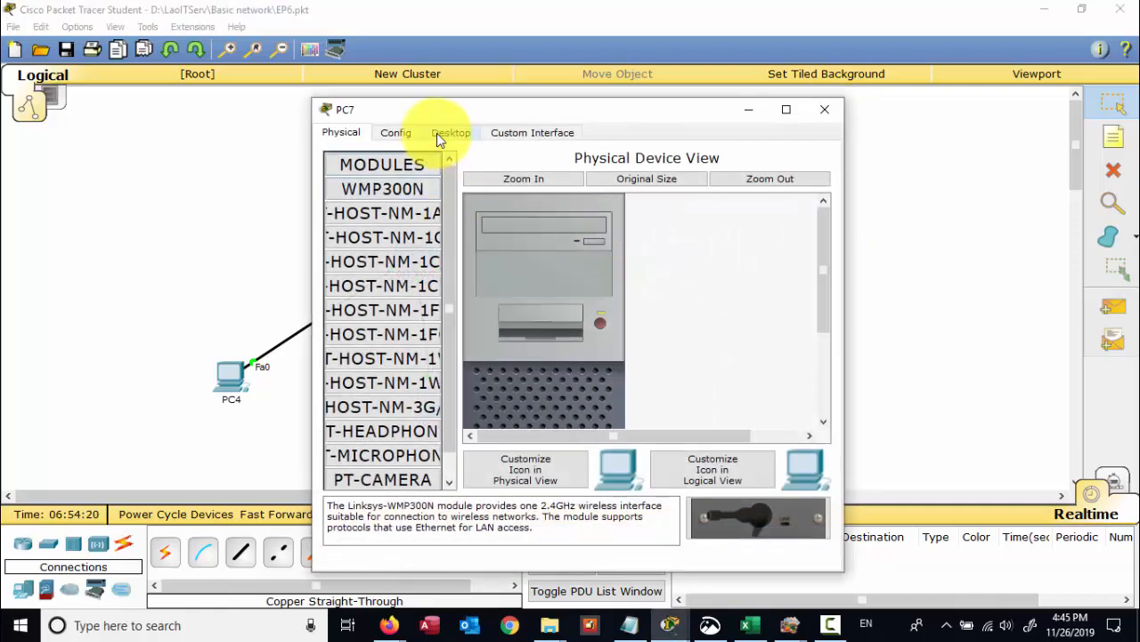
{"action": "left_click", "coordinate": [437, 133]}
{"action": "left_click", "coordinate": [381, 218]}
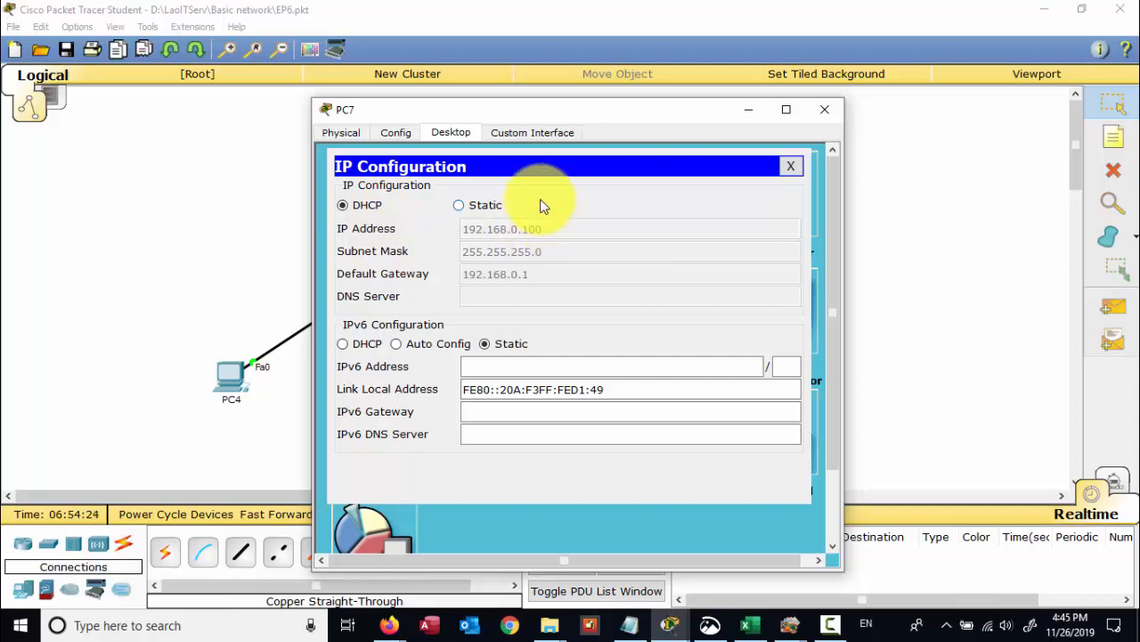
{"action": "left_click_drag", "start_coordinate": [587, 112], "coordinate": [739, 106]}
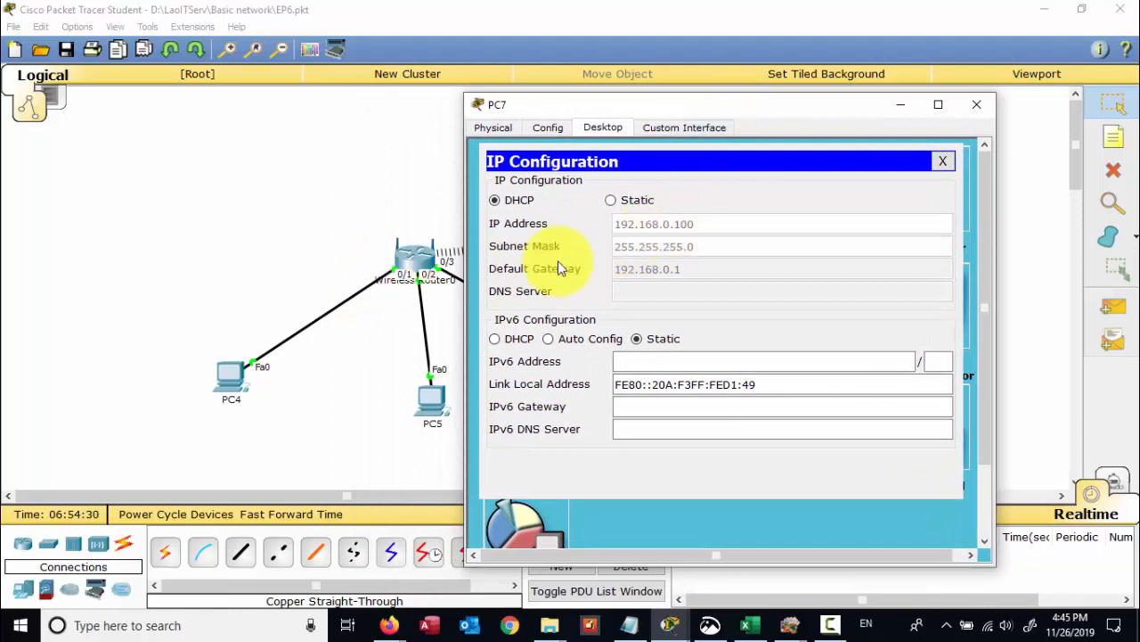
- Close PC7's window and place PC7 to the left of the wireless router
{"action": "left_click", "coordinate": [980, 107]}
{"action": "left_click_drag", "start_coordinate": [657, 250], "coordinate": [292, 187]}
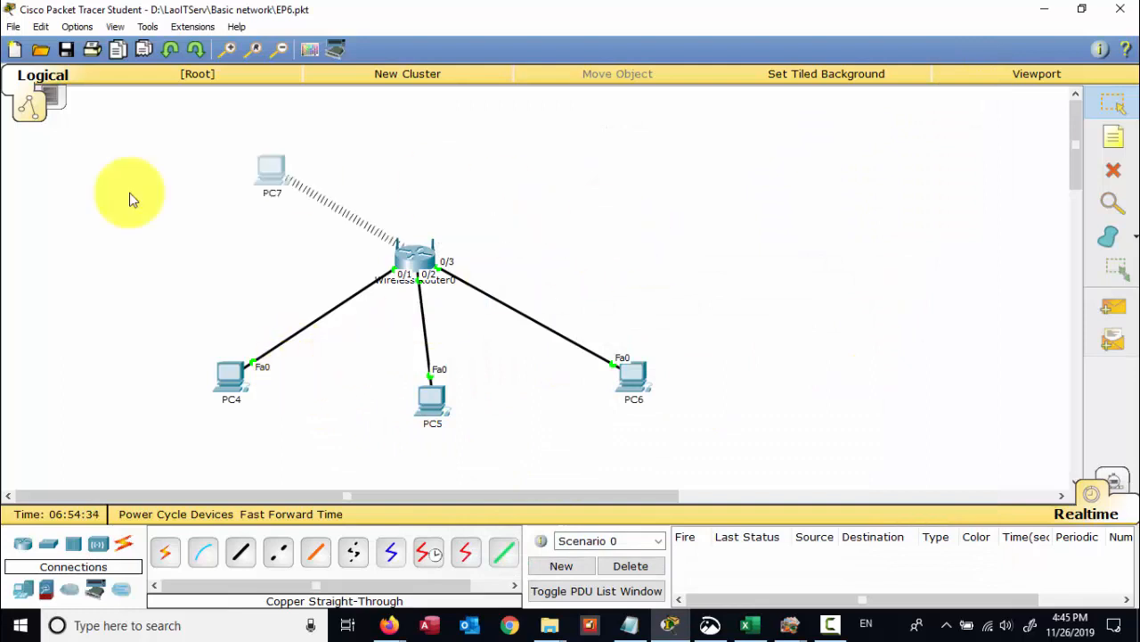
{"action": "left_click_drag", "start_coordinate": [130, 200], "coordinate": [118, 265]}
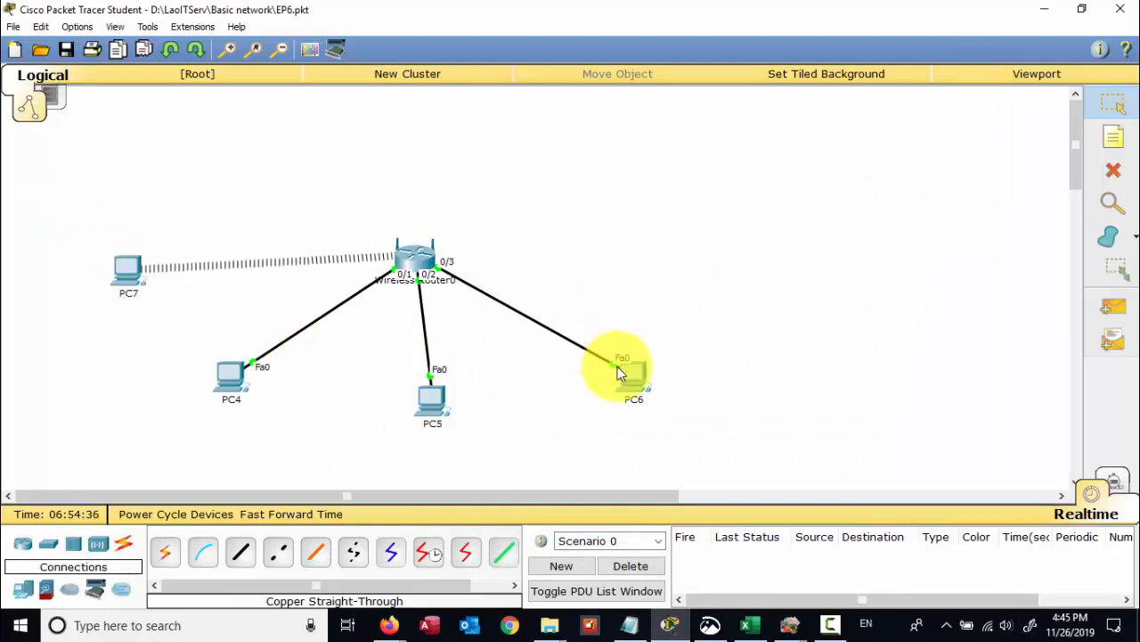
- Spread PC6 and PC5 further right and nudge PC4 slightly right
{"action": "left_click_drag", "start_coordinate": [621, 373], "coordinate": [661, 367]}
{"action": "left_click_drag", "start_coordinate": [430, 407], "coordinate": [458, 397]}
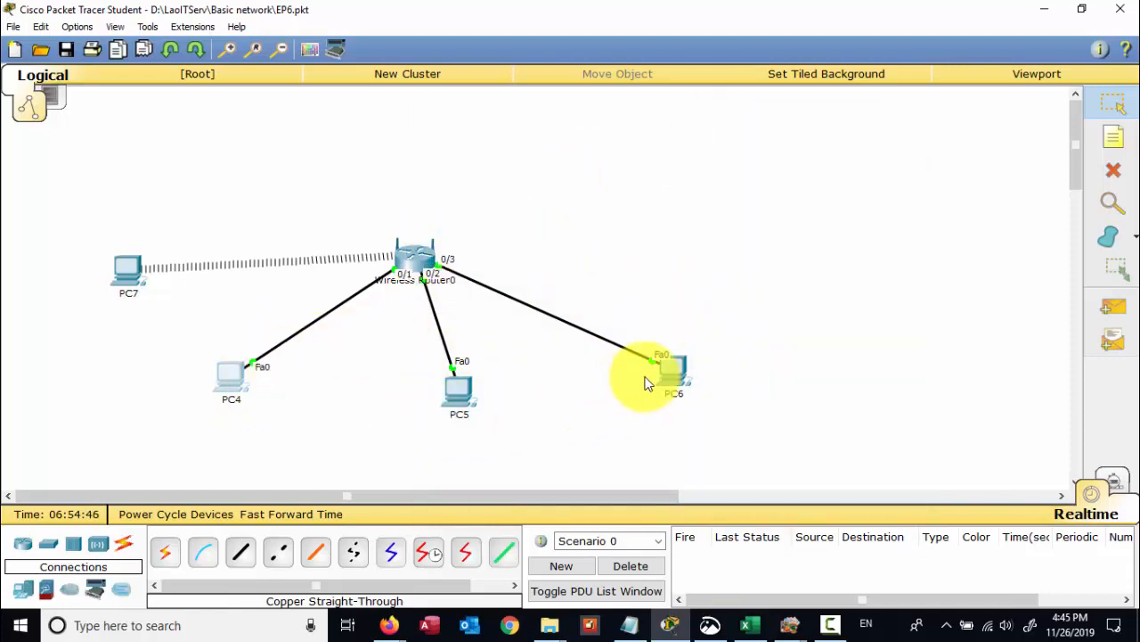
{"action": "left_click_drag", "start_coordinate": [682, 365], "coordinate": [713, 327]}
{"action": "left_click_drag", "start_coordinate": [457, 389], "coordinate": [547, 398]}
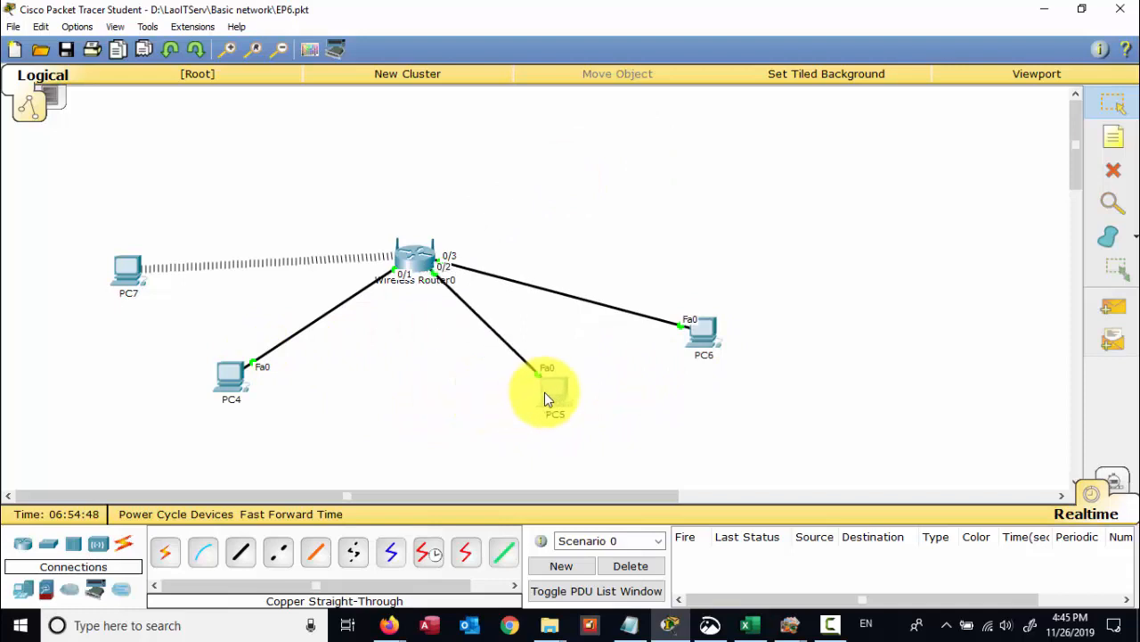
{"action": "left_click_drag", "start_coordinate": [229, 390], "coordinate": [247, 389]}
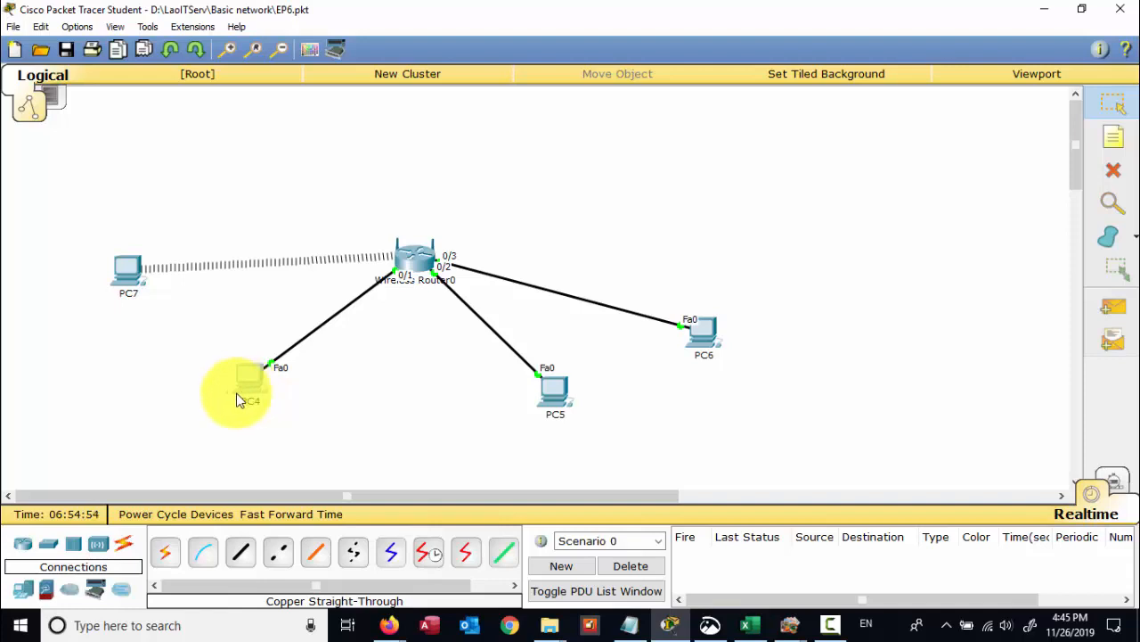
{"action": "mouse_move", "coordinate": [236, 393]}
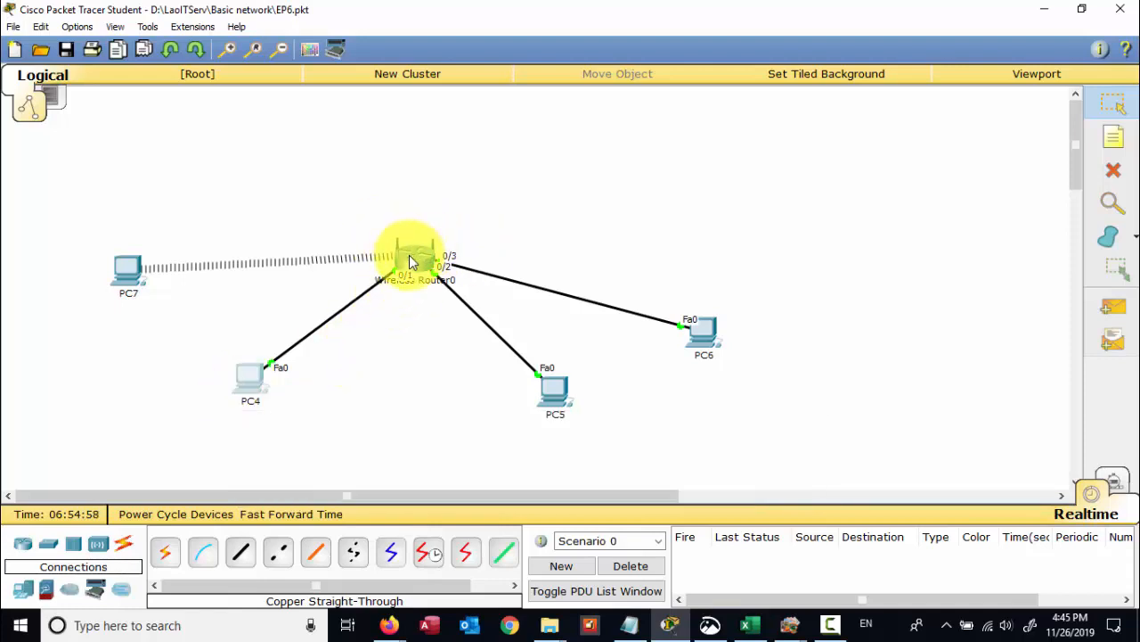
{"action": "mouse_move", "coordinate": [401, 256]}
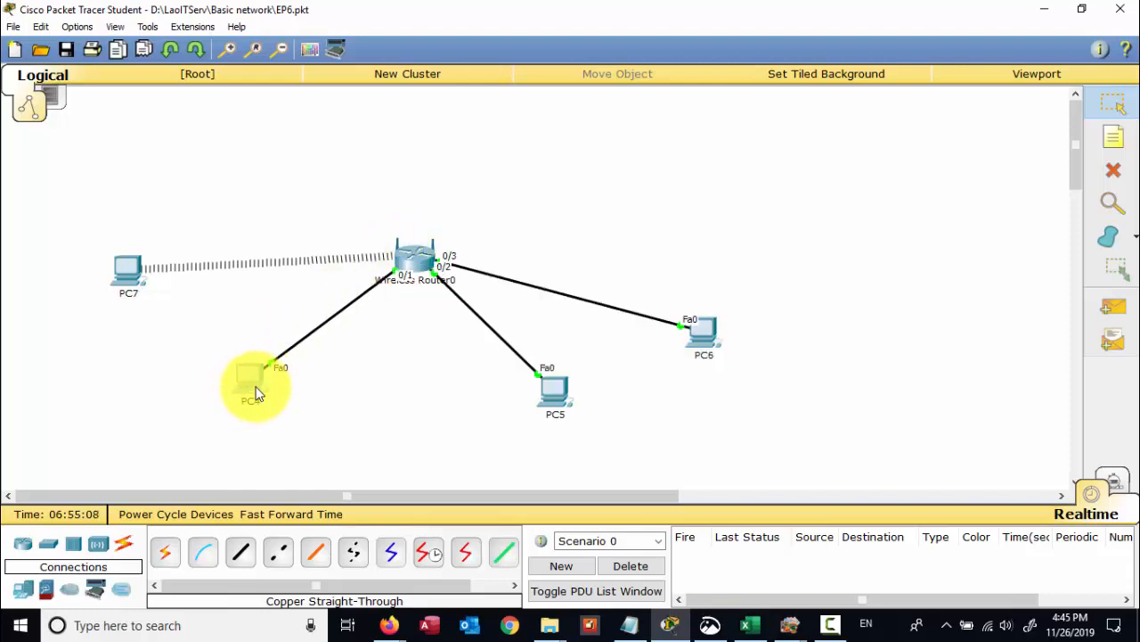
{"action": "left_click", "coordinate": [250, 372]}
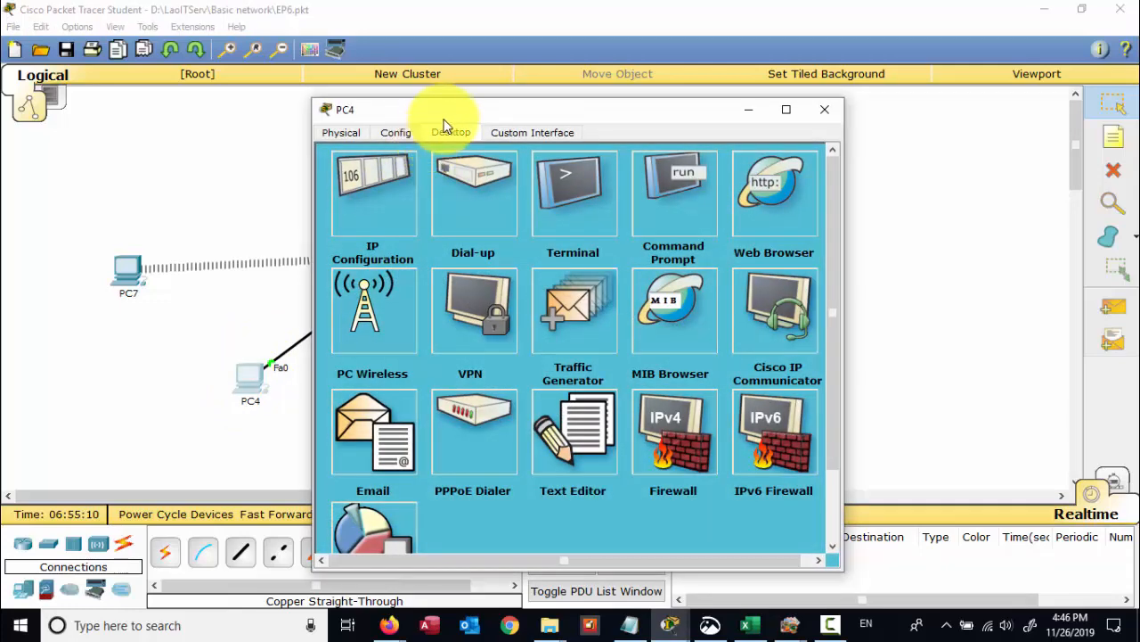
{"action": "left_click_drag", "start_coordinate": [445, 117], "coordinate": [460, 152]}
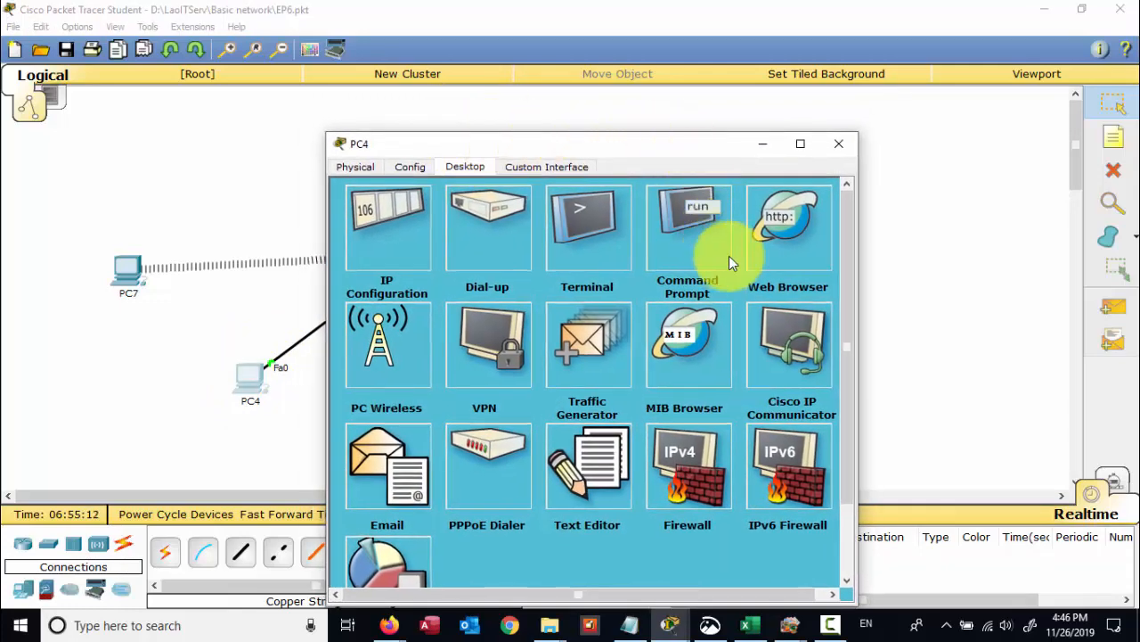
{"action": "left_click", "coordinate": [783, 234]}
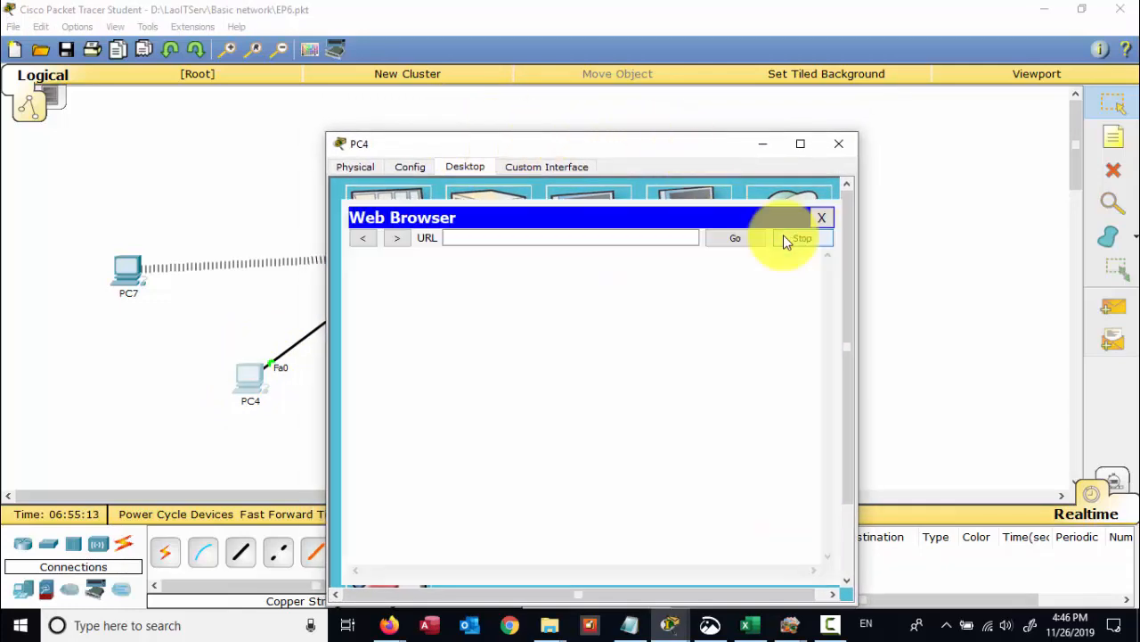
{"action": "left_click", "coordinate": [490, 237]}
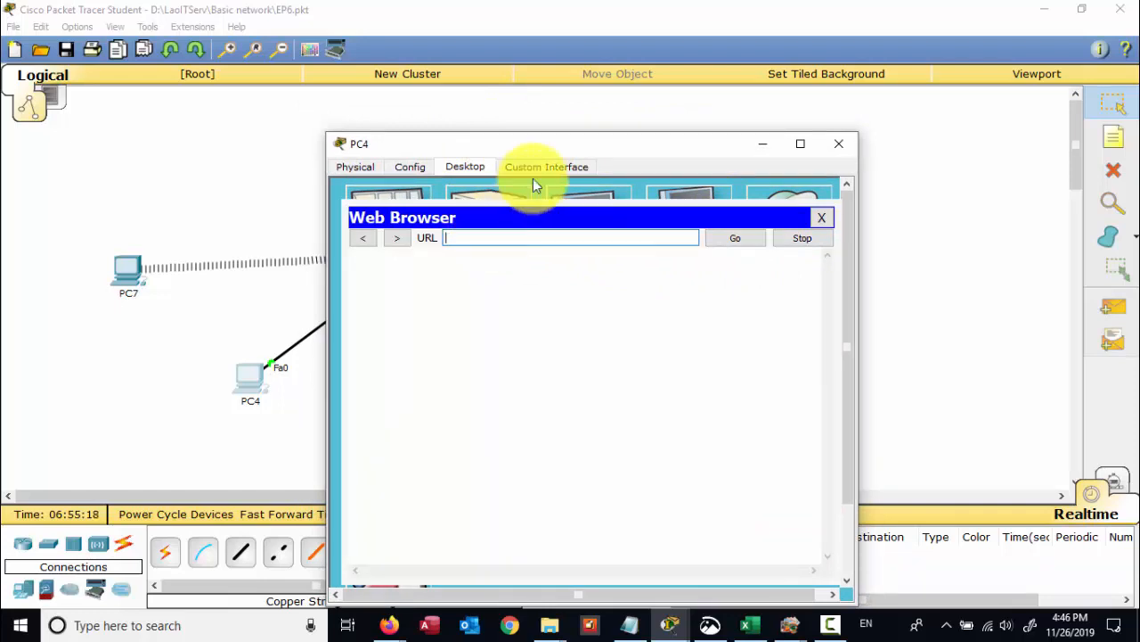
{"action": "left_click_drag", "start_coordinate": [765, 131], "coordinate": [784, 128]}
{"action": "left_click", "coordinate": [860, 140]}
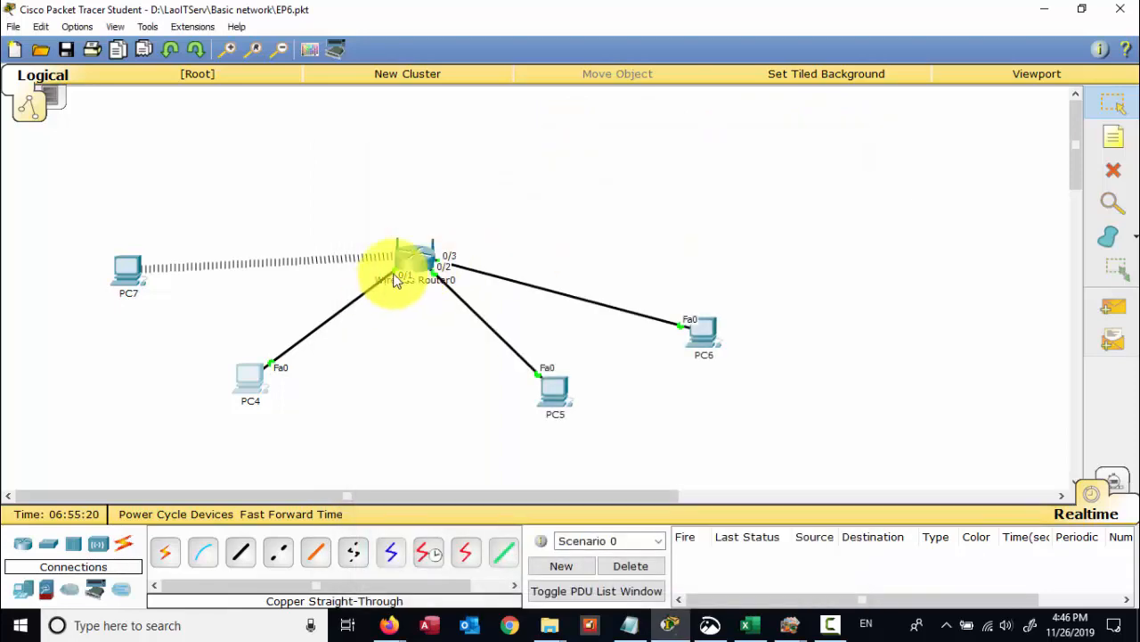
{"action": "left_click", "coordinate": [248, 384]}
{"action": "left_click", "coordinate": [365, 210]}
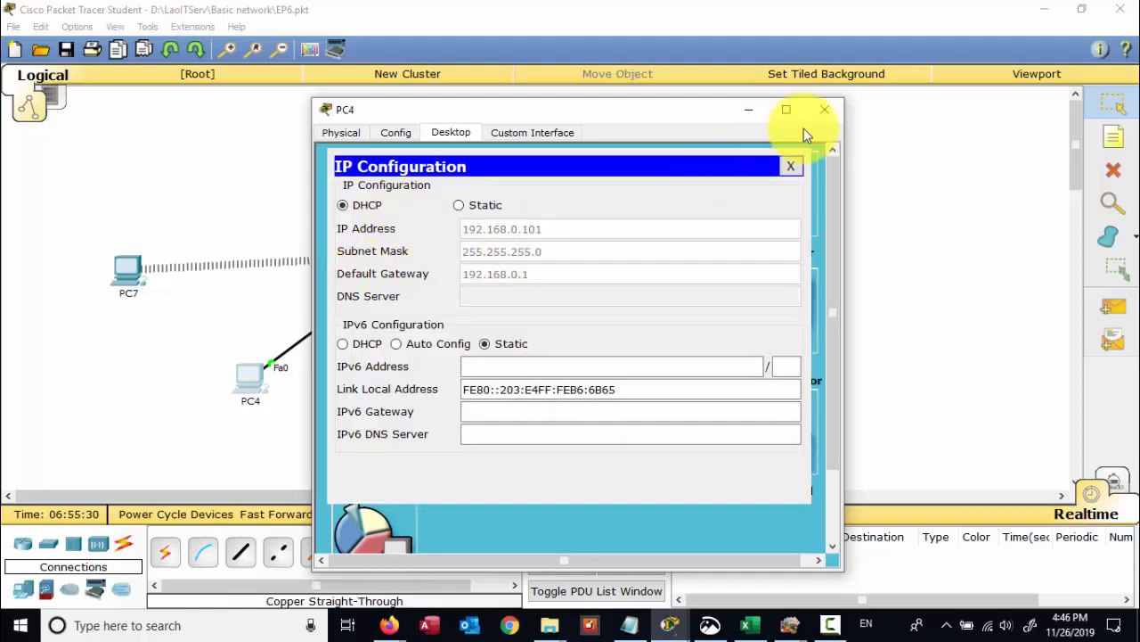
{"action": "left_click", "coordinate": [824, 110]}
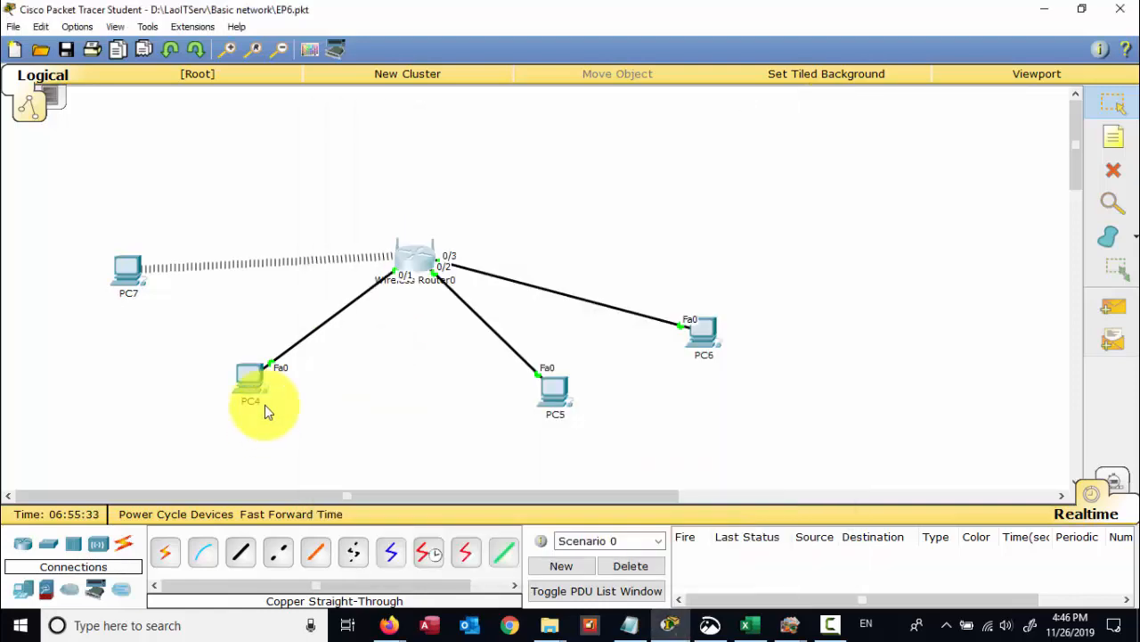
{"action": "left_click", "coordinate": [254, 381]}
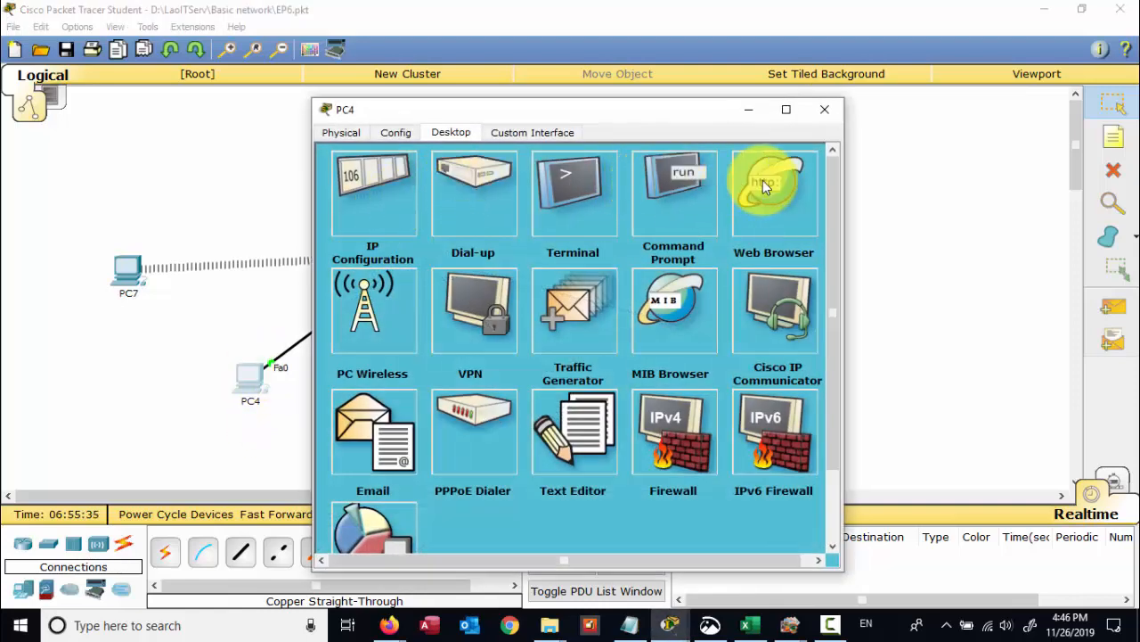
{"action": "left_click", "coordinate": [762, 183]}
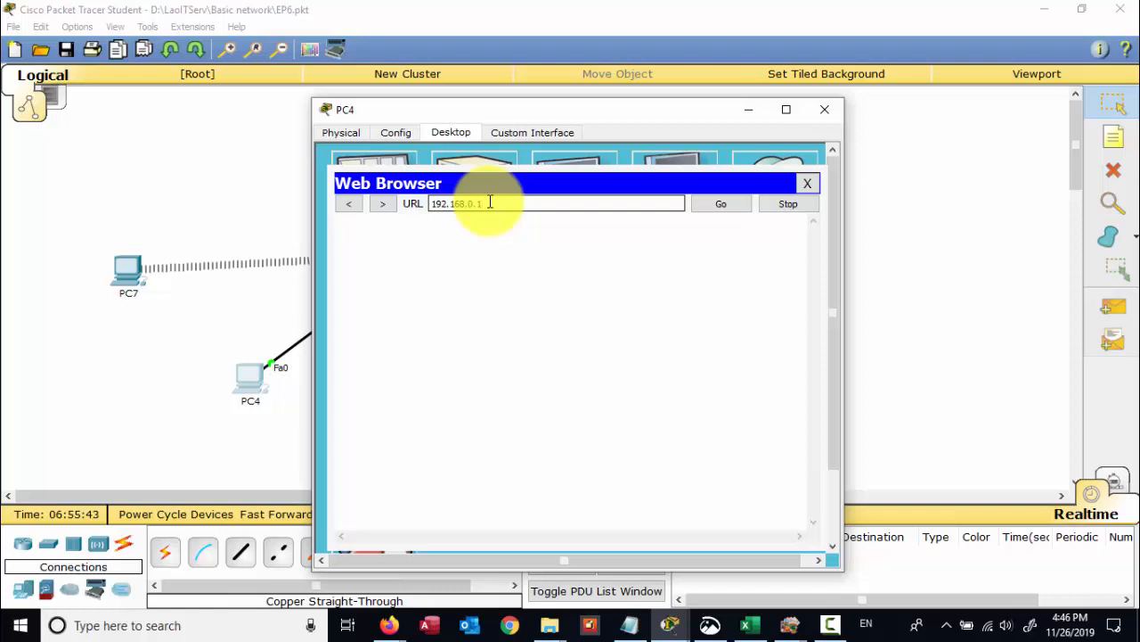
{"action": "key", "text": "Return"}
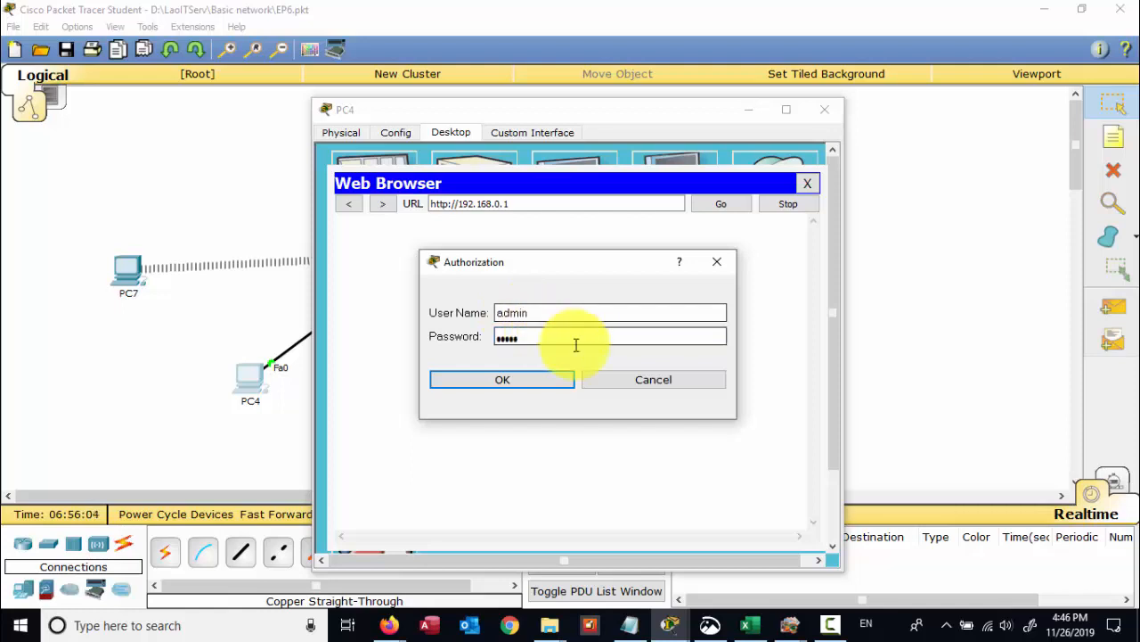
{"action": "left_click", "coordinate": [541, 380]}
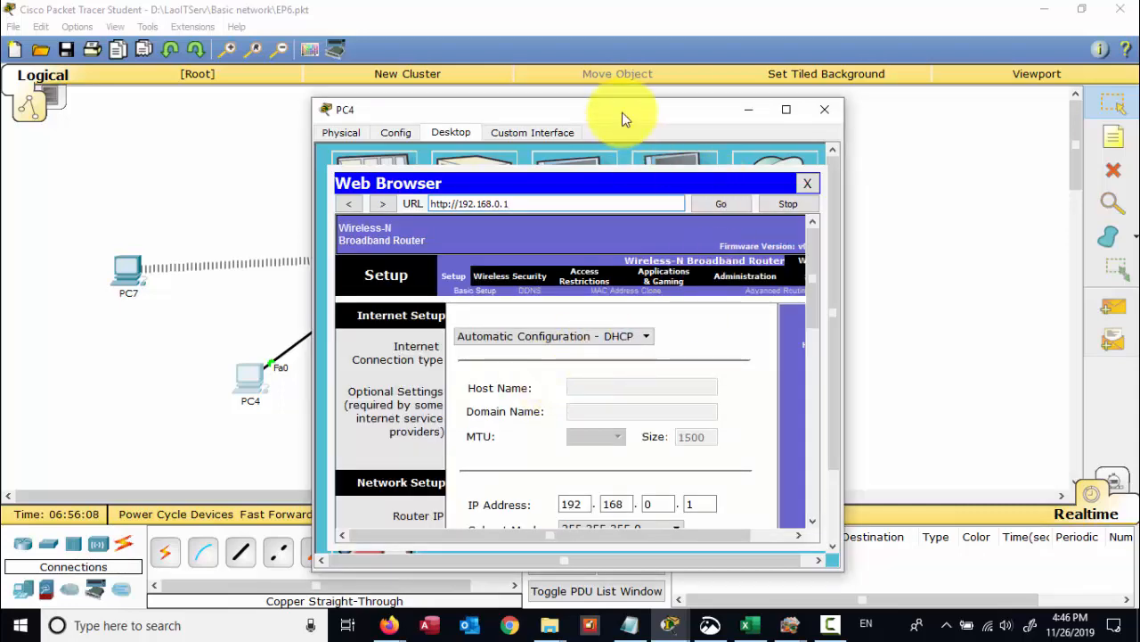
{"action": "left_click_drag", "start_coordinate": [623, 112], "coordinate": [663, 75]}
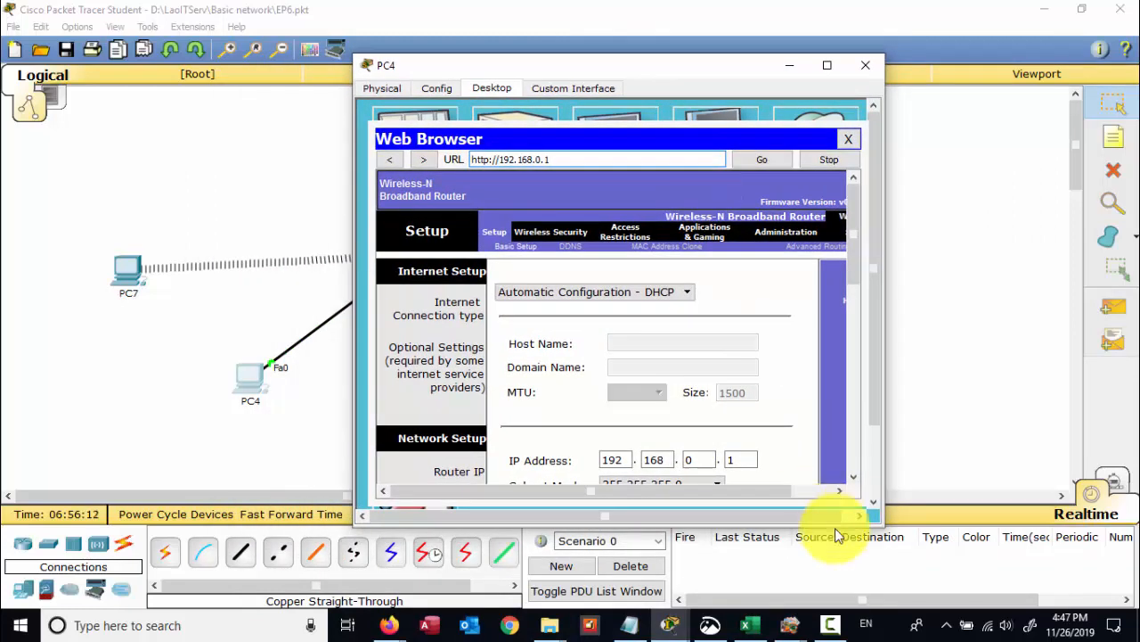
{"action": "left_click", "coordinate": [712, 623]}
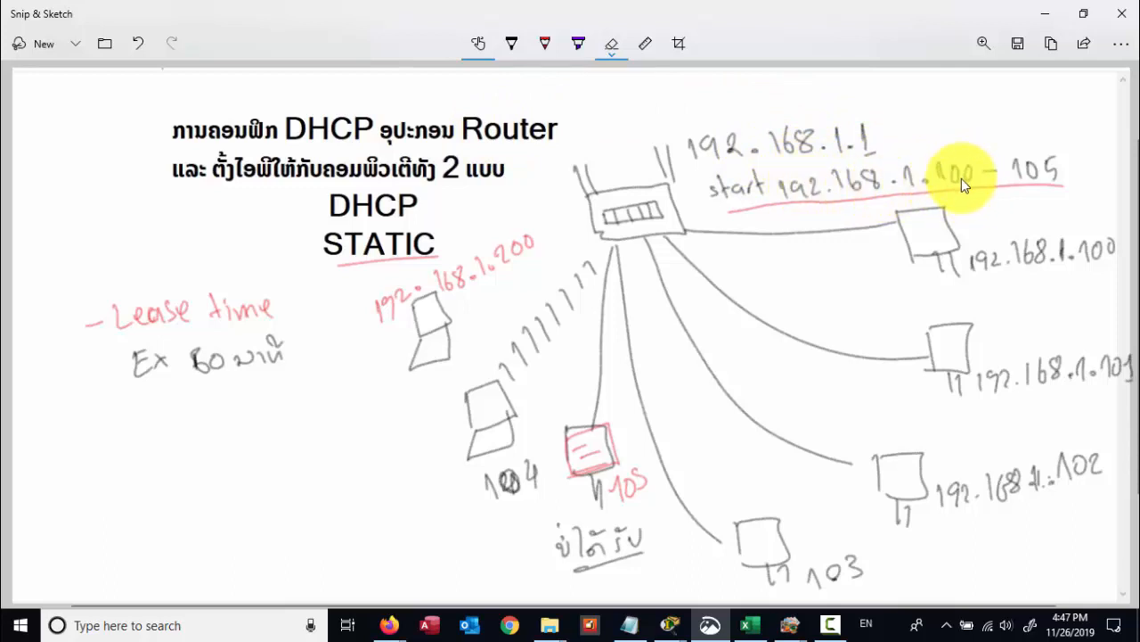
{"action": "left_click", "coordinate": [1045, 13]}
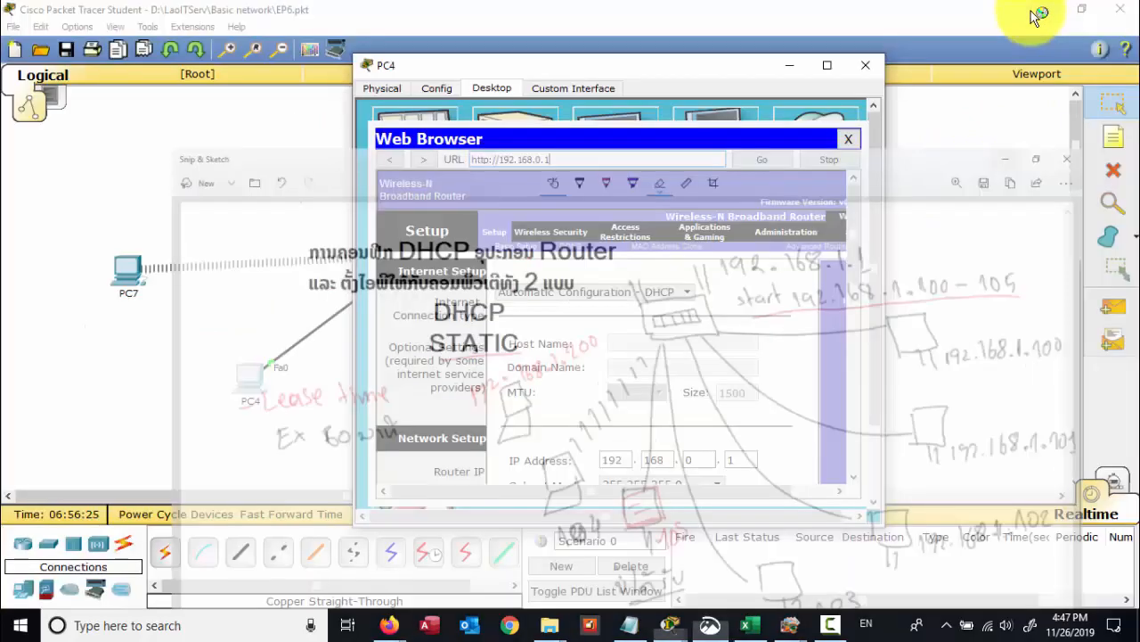
- Maximize PC4's browser, scroll to DHCP Server Settings (start 100, maximum 50), then recall the DHCP sketch
{"action": "left_click", "coordinate": [828, 66]}
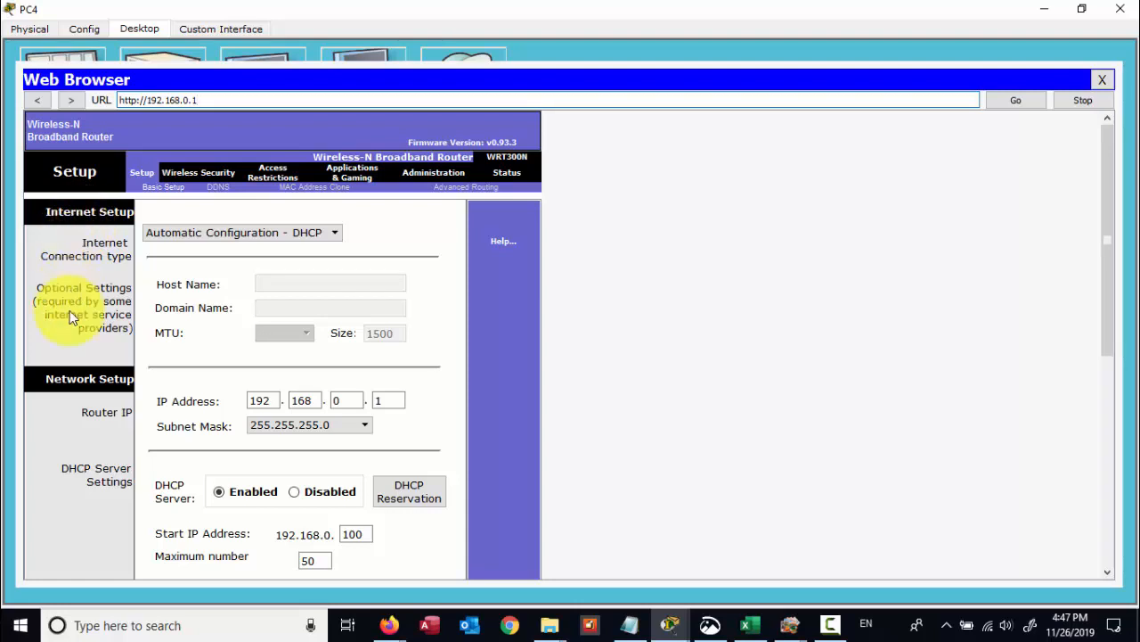
{"action": "scroll", "coordinate": [99, 417], "scroll_direction": "down", "scroll_amount": 1}
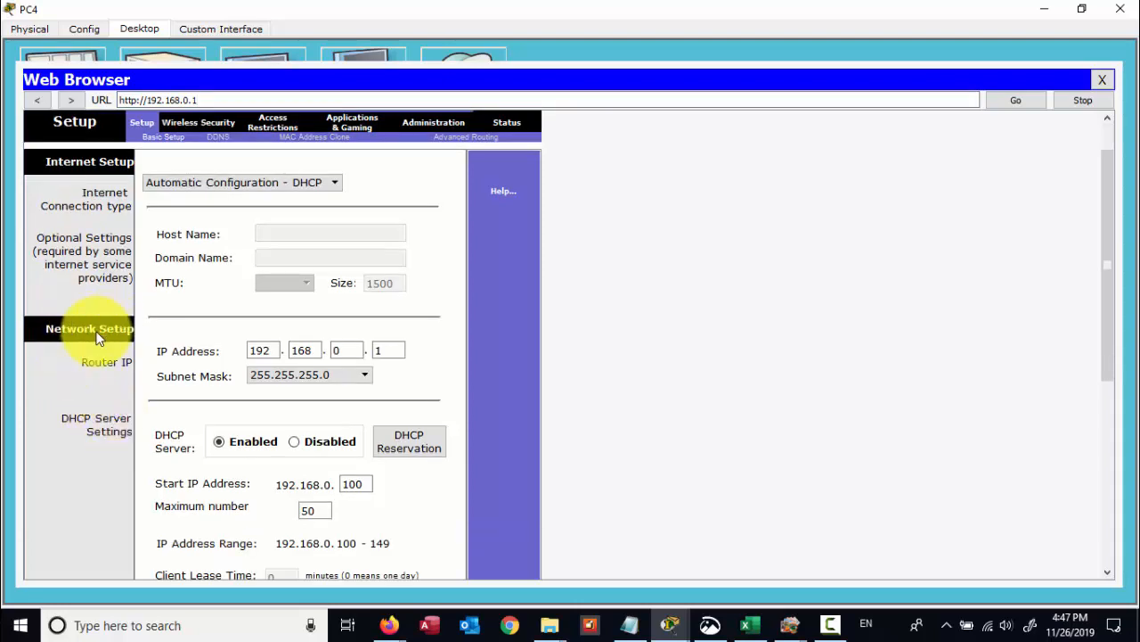
{"action": "scroll", "coordinate": [98, 337], "scroll_direction": "down", "scroll_amount": 1}
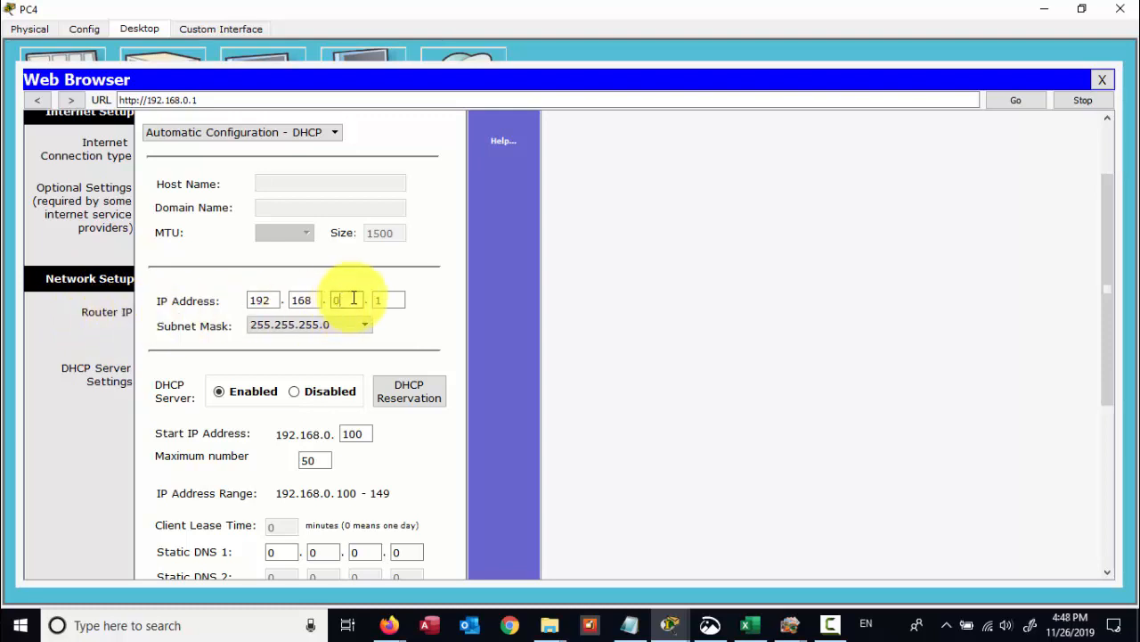
{"action": "left_click", "coordinate": [384, 300]}
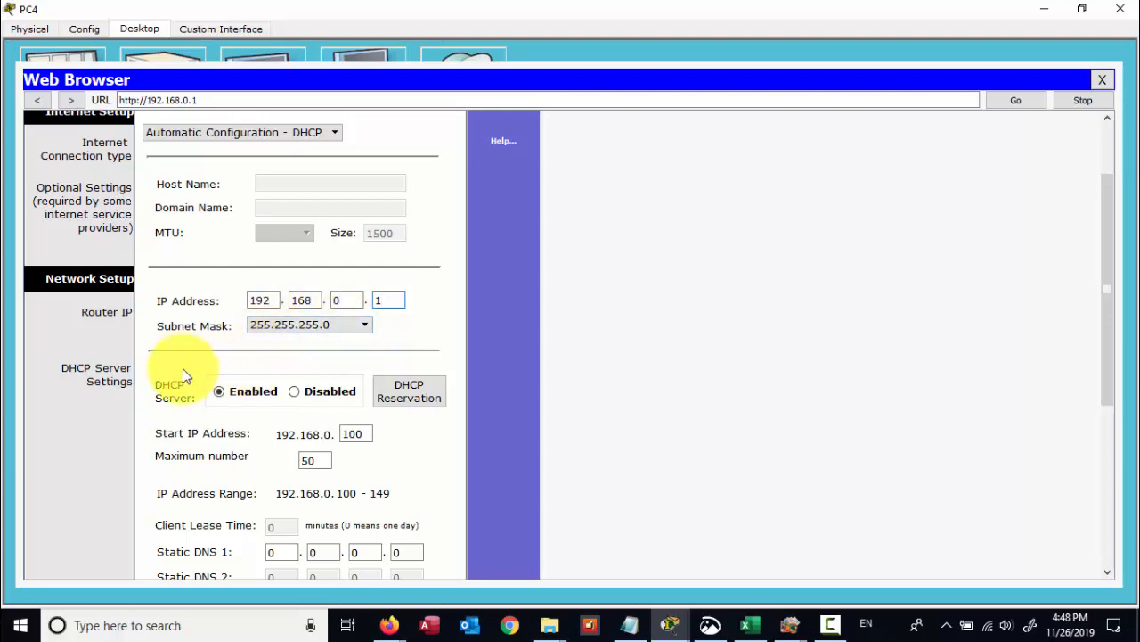
{"action": "scroll", "coordinate": [185, 371], "scroll_direction": "down", "scroll_amount": 1}
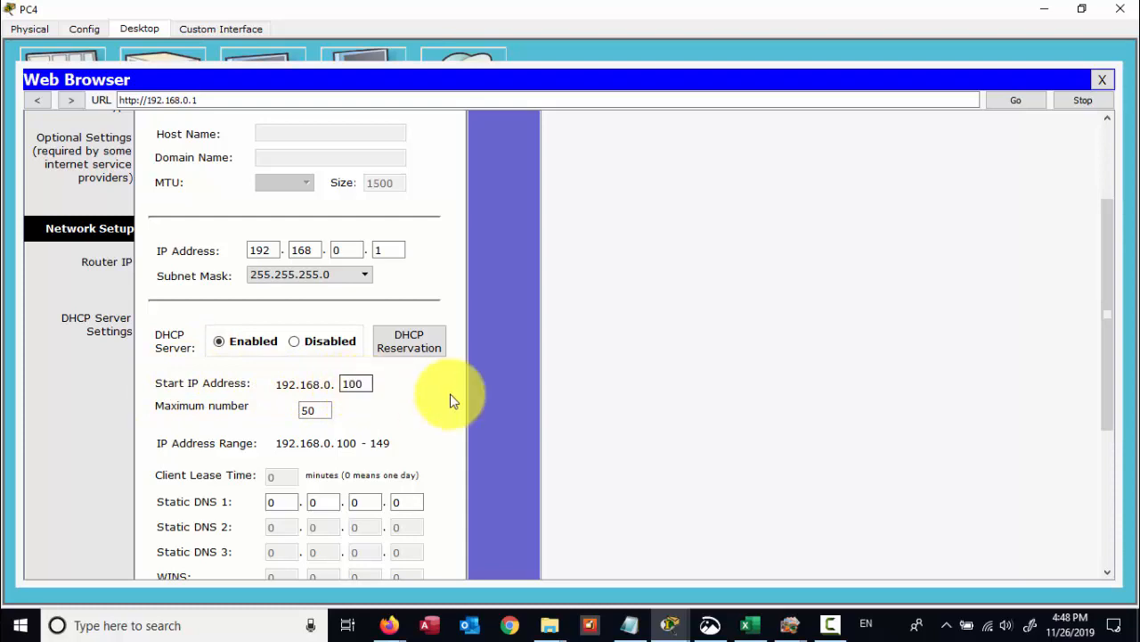
{"action": "left_click", "coordinate": [712, 623]}
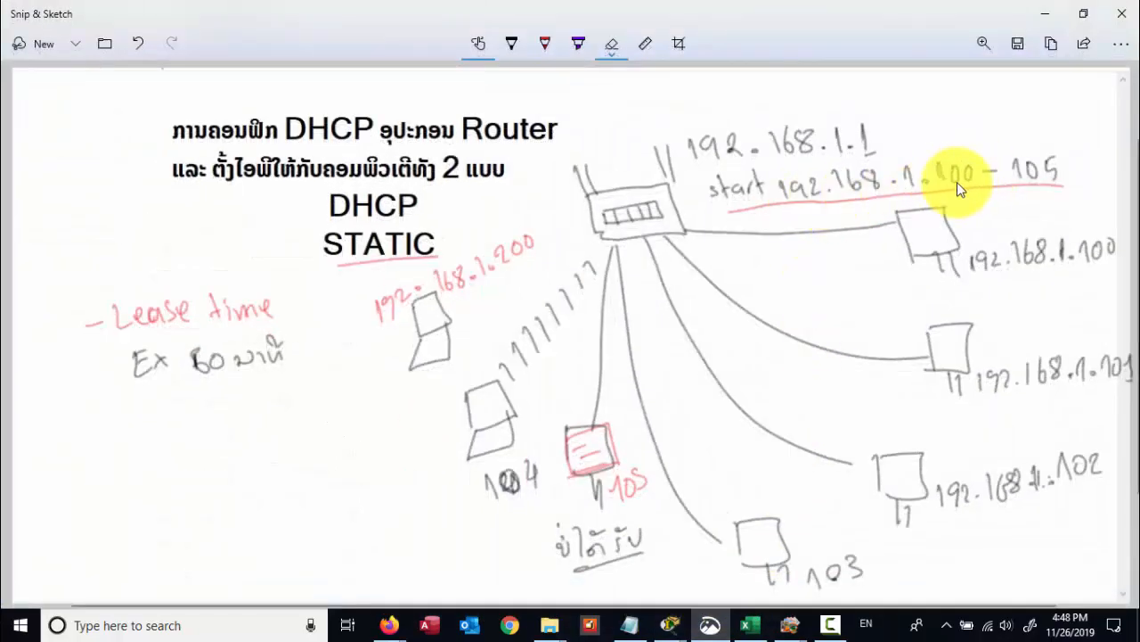
- Minimize the Snip & Sketch DHCP diagram to reveal the router's DHCP settings
{"action": "left_click", "coordinate": [1047, 14]}
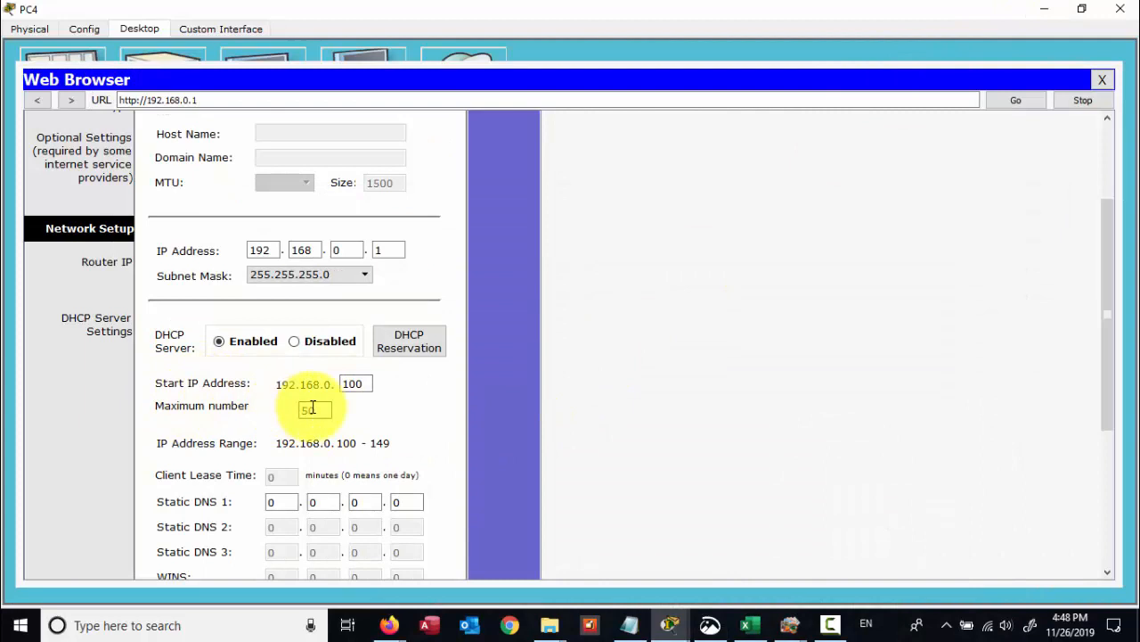
- Set the router's DHCP Maximum number of users to 4, starting at 192.168.0.100
{"action": "left_click", "coordinate": [367, 383]}
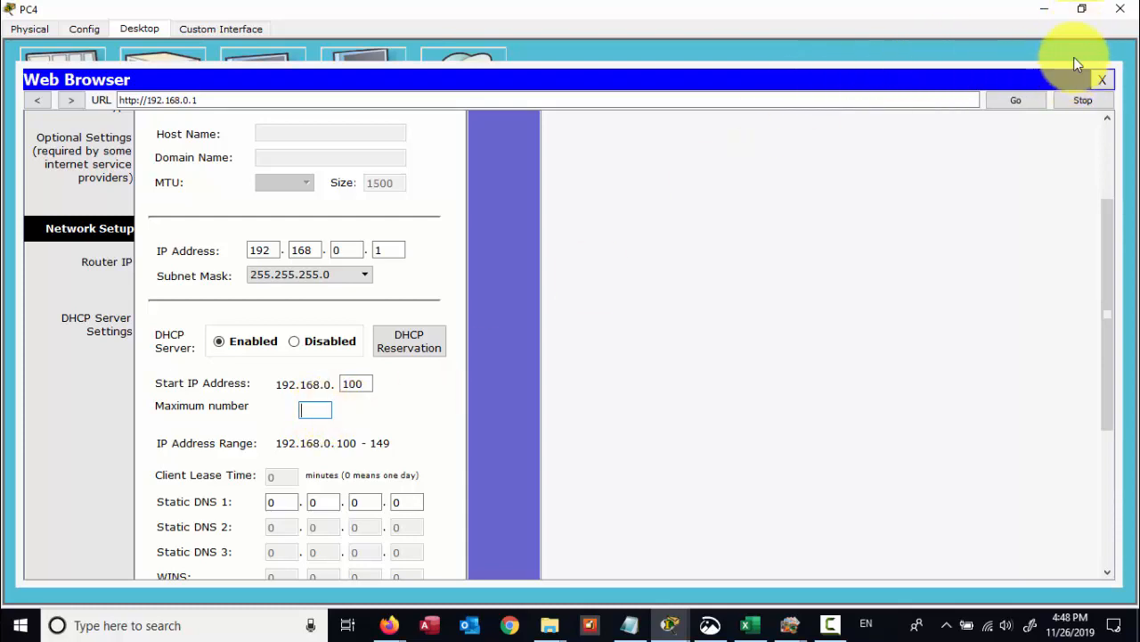
{"action": "left_click", "coordinate": [1082, 9]}
{"action": "left_click_drag", "start_coordinate": [604, 66], "coordinate": [500, 107]}
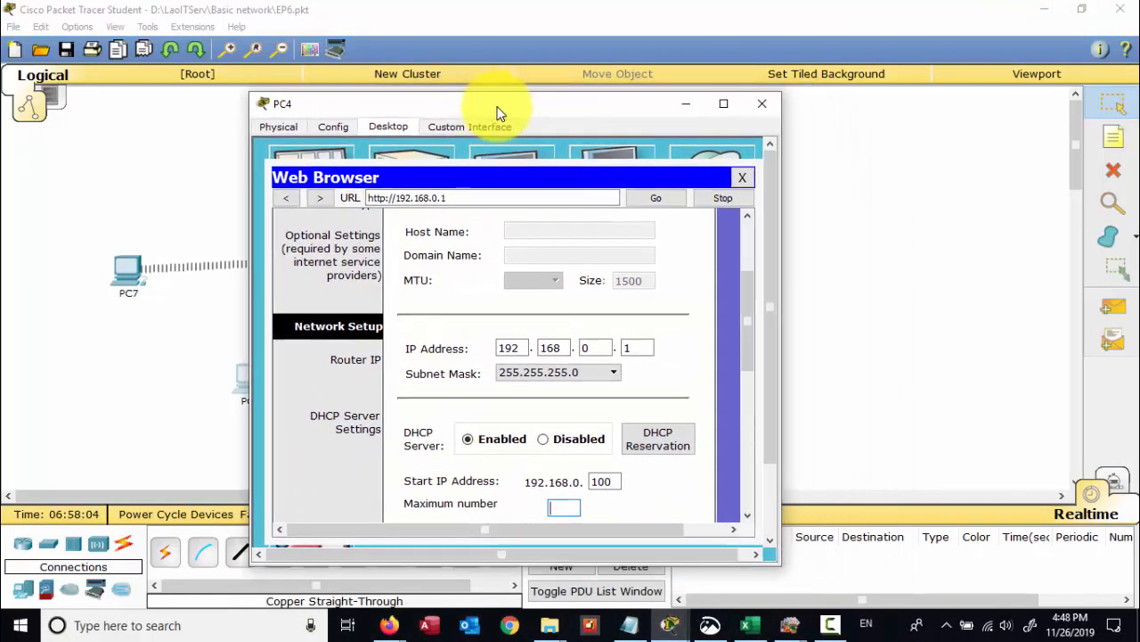
{"action": "left_click", "coordinate": [563, 395]}
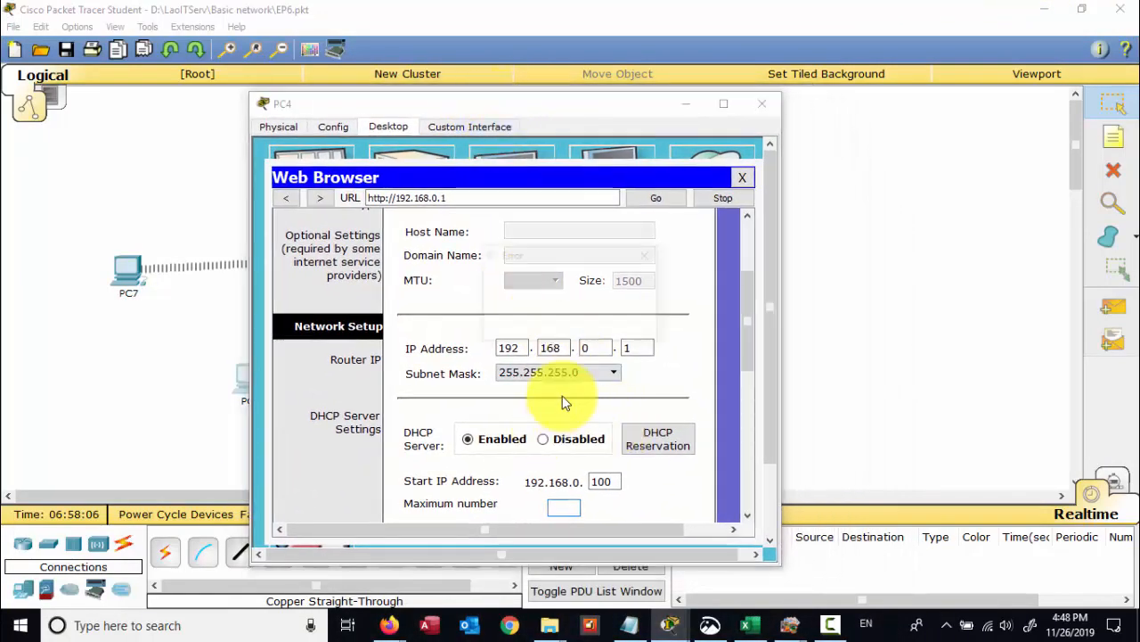
{"action": "left_click", "coordinate": [621, 323]}
{"action": "left_click", "coordinate": [561, 504]}
{"action": "type", "text": "4"}
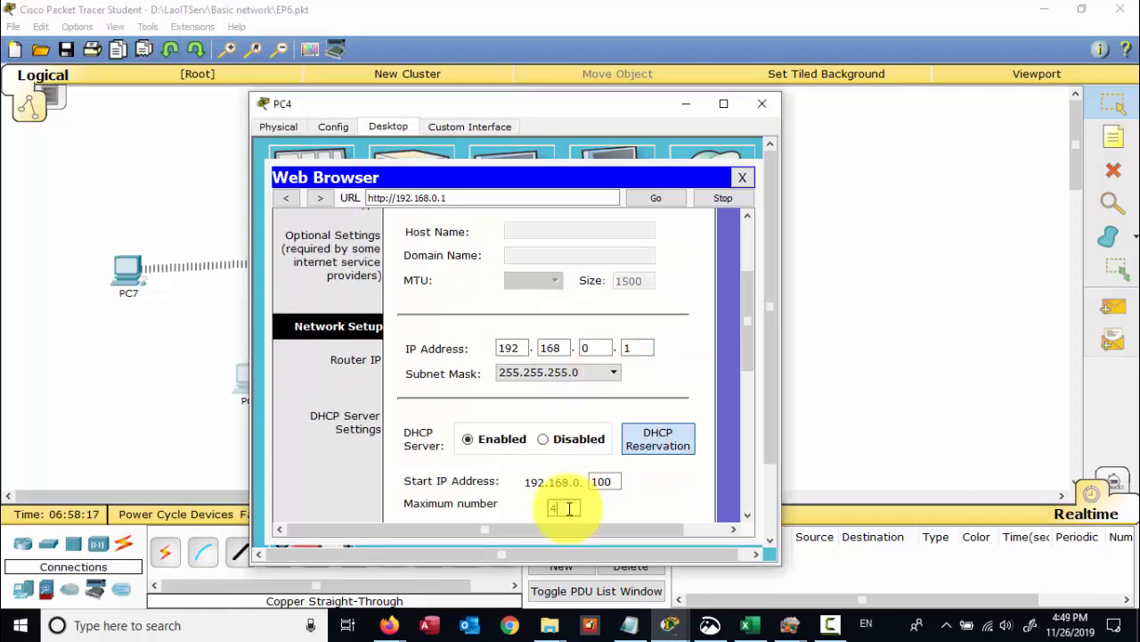
- Save the DHCP settings, continue back to the router page, and close PC4's window
{"action": "left_click_drag", "start_coordinate": [589, 108], "coordinate": [513, 79]}
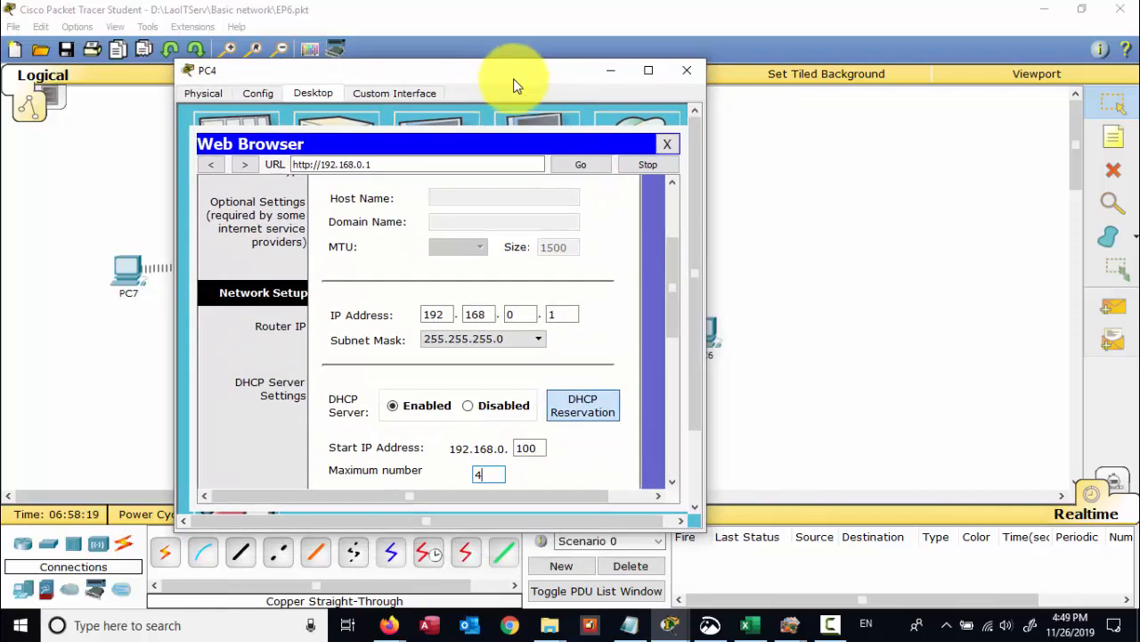
{"action": "scroll", "coordinate": [476, 440], "scroll_direction": "down", "scroll_amount": 3}
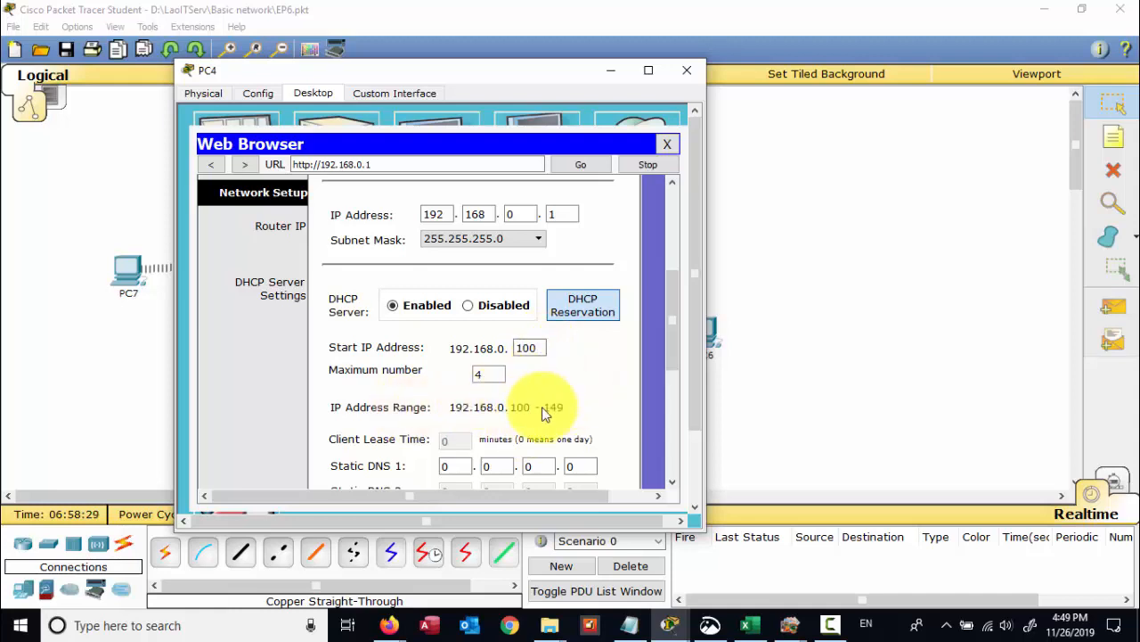
{"action": "left_click_drag", "start_coordinate": [673, 346], "coordinate": [653, 468]}
{"action": "left_click", "coordinate": [448, 477]}
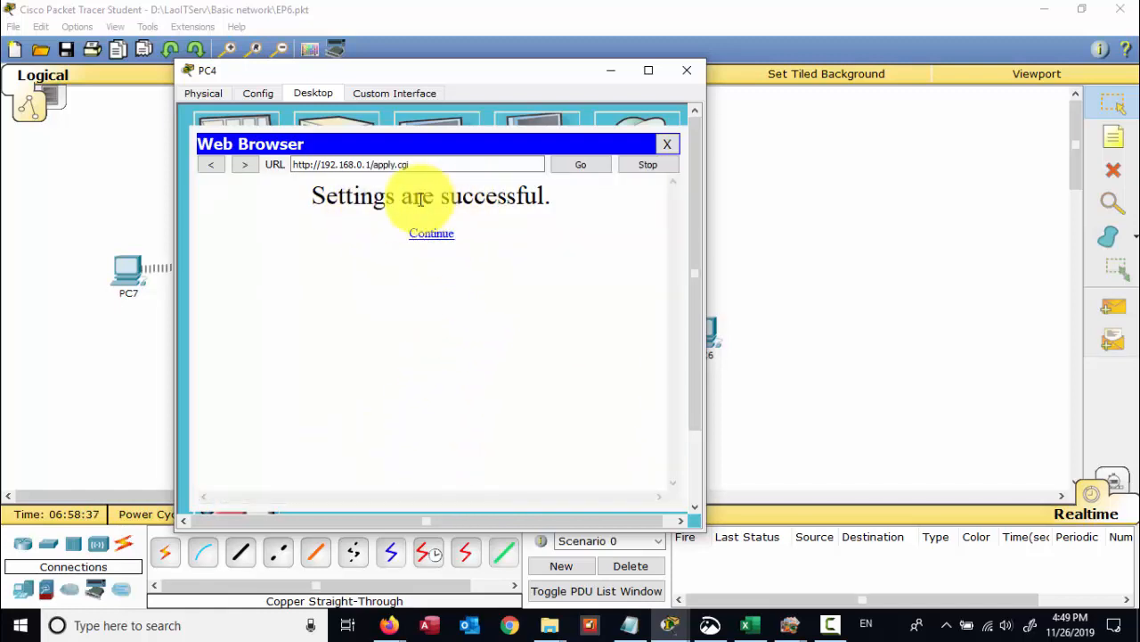
{"action": "left_click", "coordinate": [432, 235]}
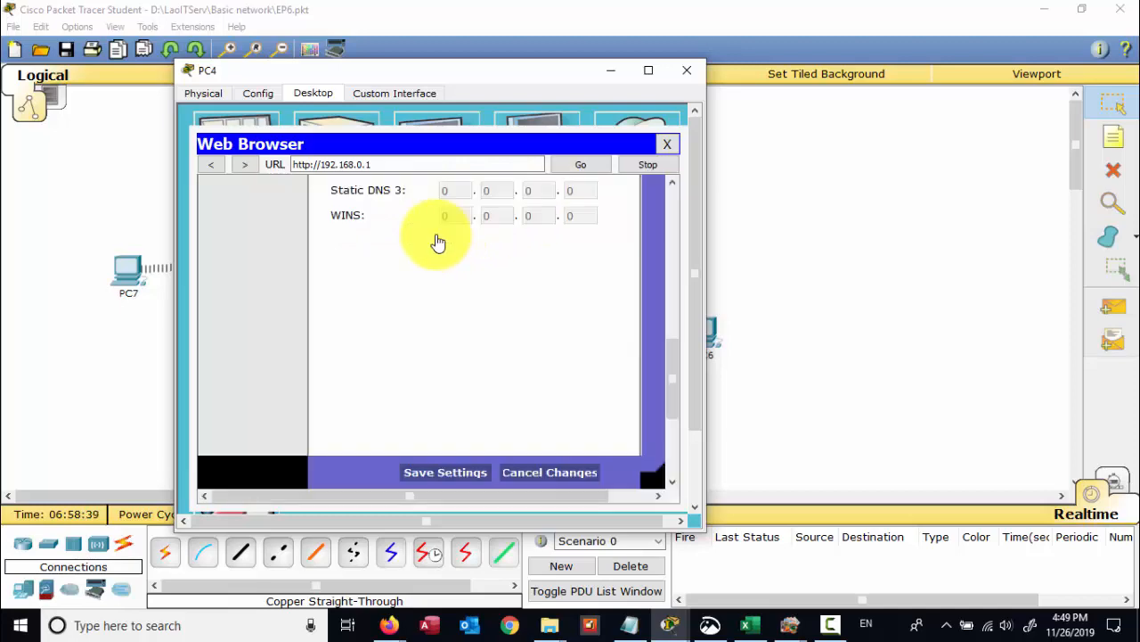
{"action": "left_click", "coordinate": [687, 69]}
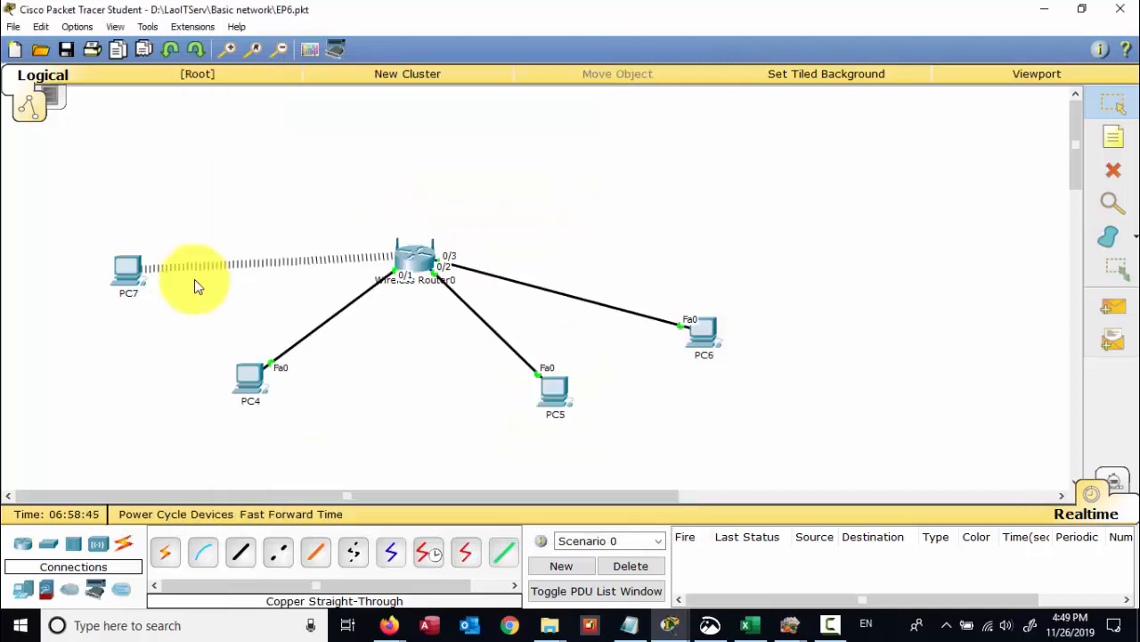
- Renew PC7's and PC4's DHCP addresses by toggling Static then DHCP; PC4 gets 192.168.0.101
{"action": "left_click", "coordinate": [129, 270]}
{"action": "left_click", "coordinate": [365, 204]}
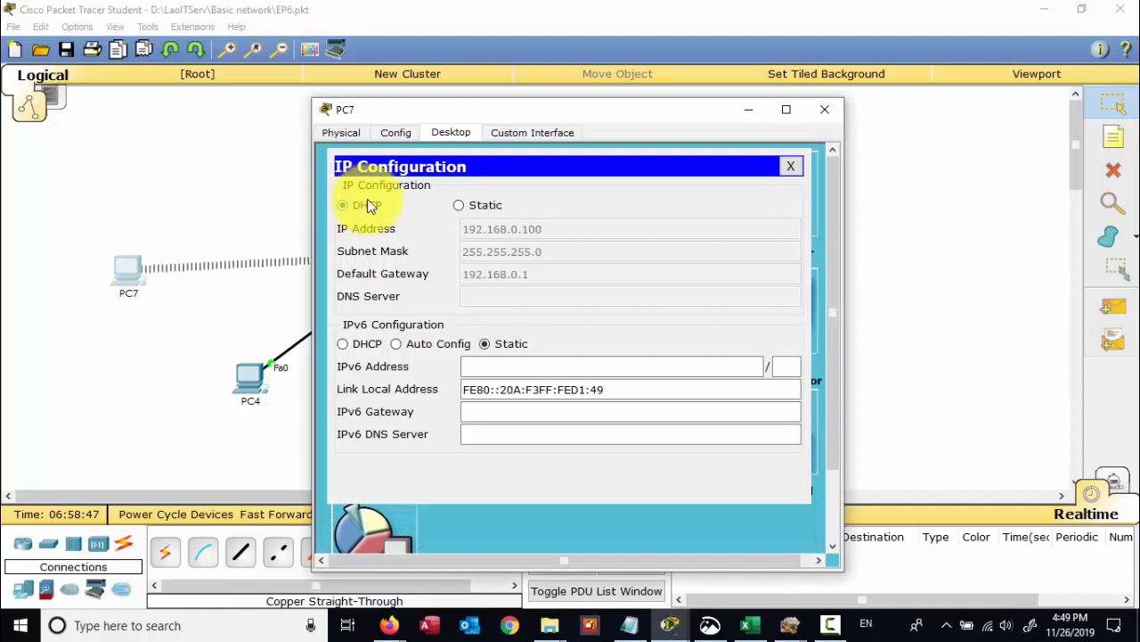
{"action": "left_click", "coordinate": [477, 207]}
{"action": "left_click", "coordinate": [366, 207]}
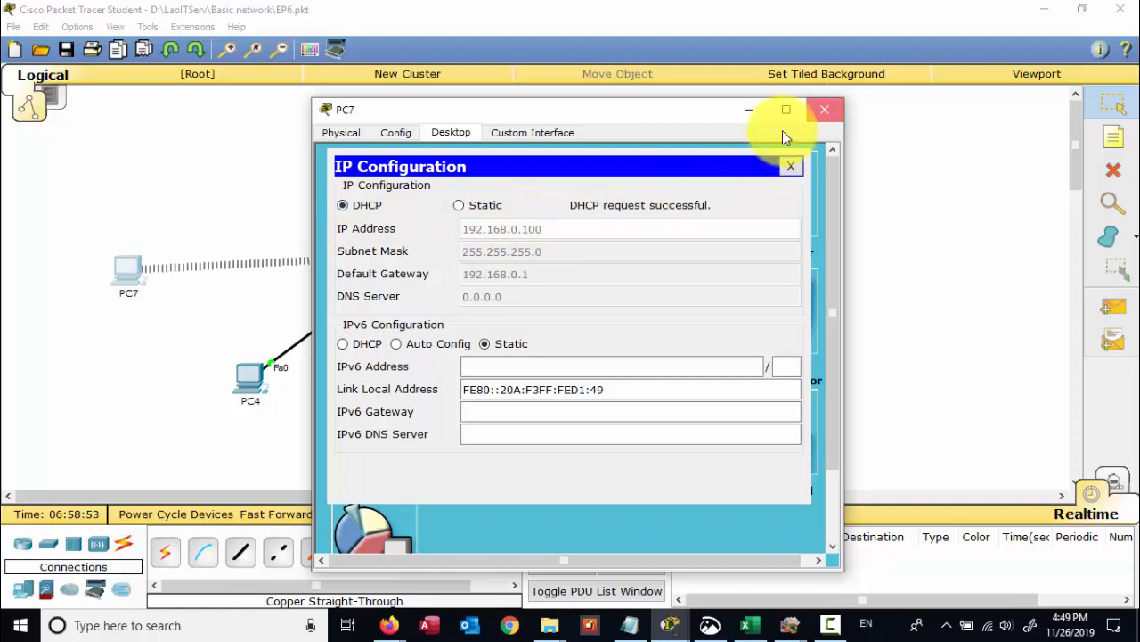
{"action": "left_click", "coordinate": [825, 109]}
{"action": "left_click", "coordinate": [250, 379]}
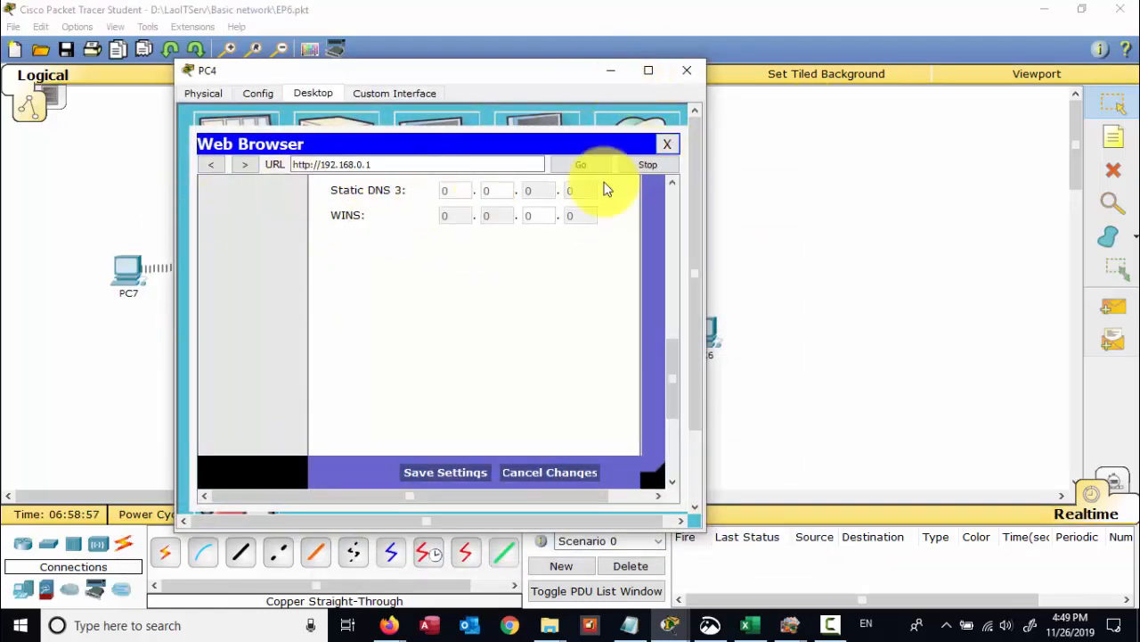
{"action": "left_click", "coordinate": [666, 144]}
{"action": "left_click", "coordinate": [214, 156]}
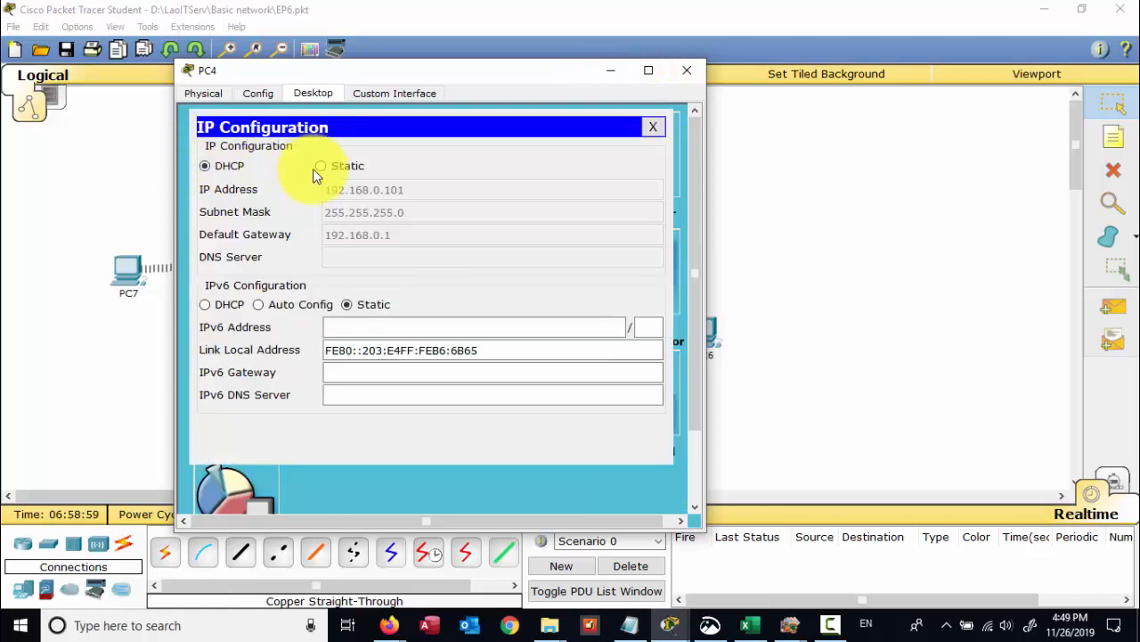
{"action": "left_click", "coordinate": [318, 169]}
{"action": "left_click", "coordinate": [215, 167]}
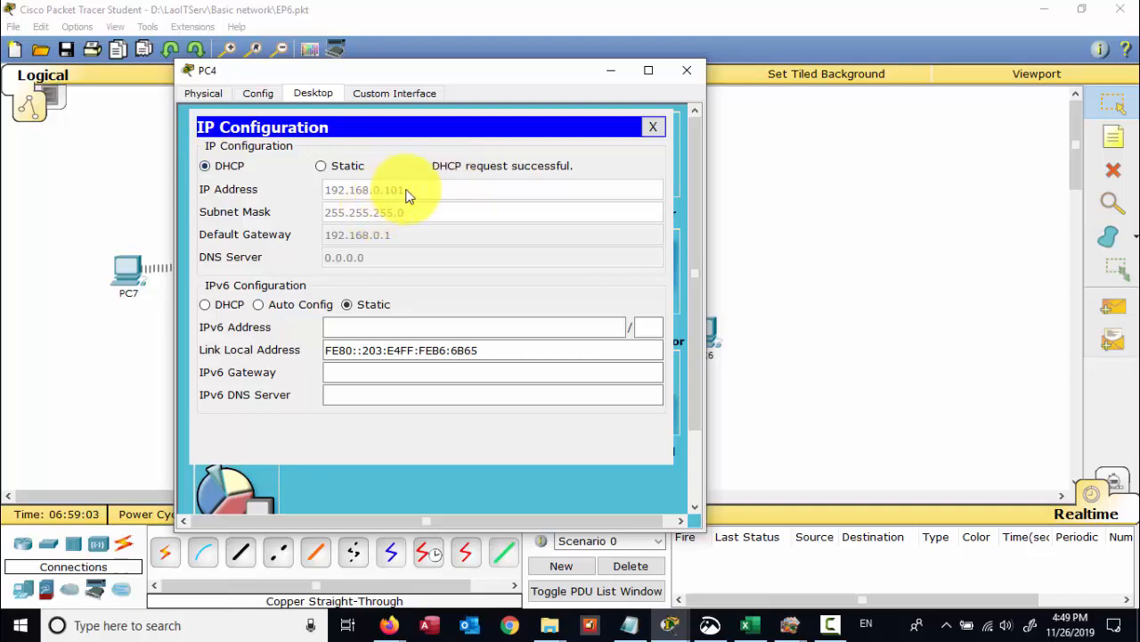
{"action": "left_click", "coordinate": [687, 71]}
- Renew PC5's and PC6's DHCP addresses by toggling Static then back to DHCP
{"action": "left_click", "coordinate": [547, 385]}
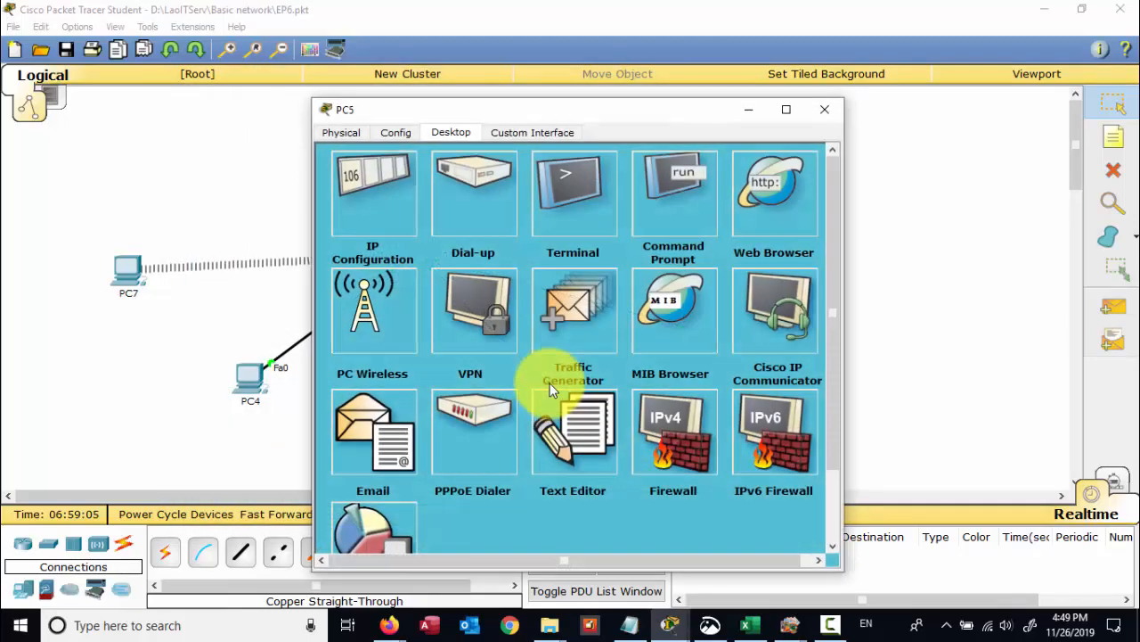
{"action": "left_click", "coordinate": [372, 207]}
{"action": "left_click", "coordinate": [467, 205]}
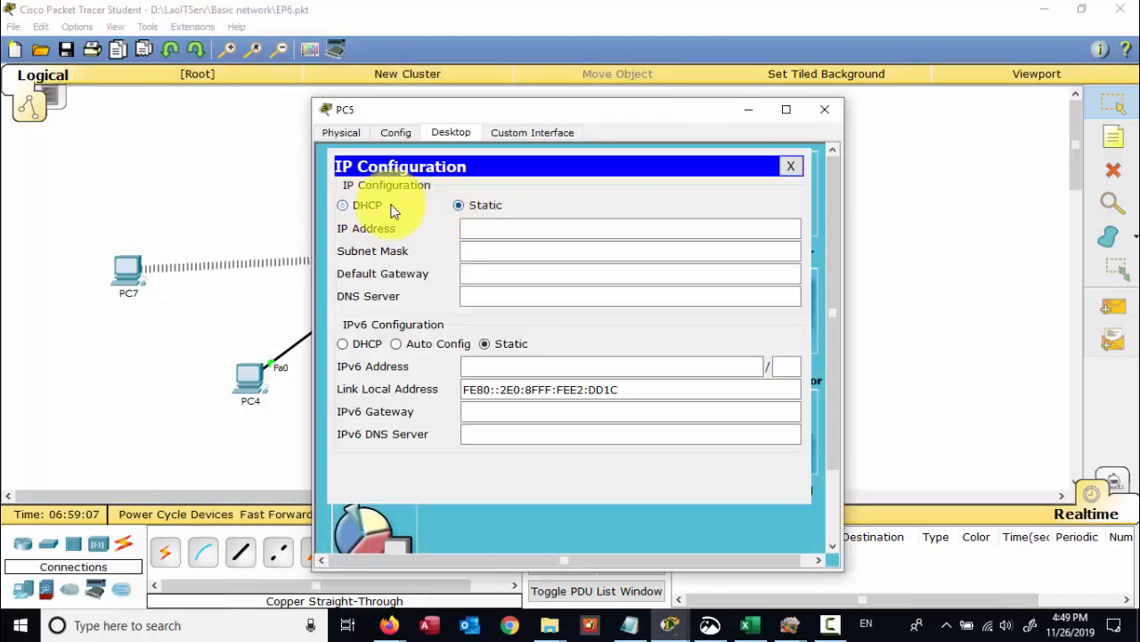
{"action": "left_click", "coordinate": [379, 206]}
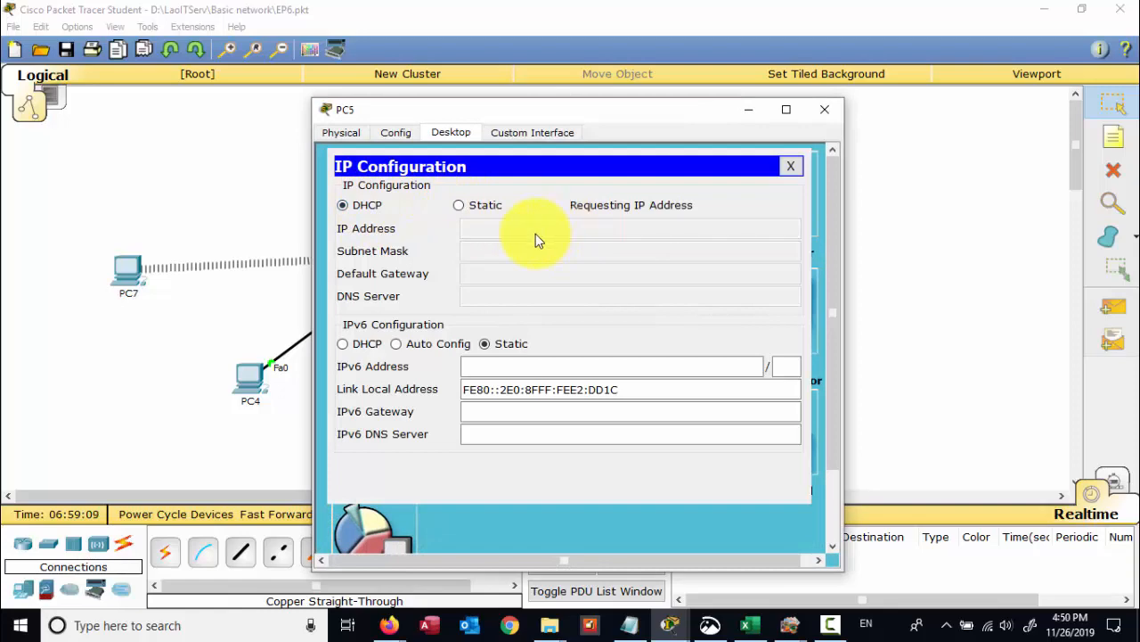
{"action": "left_click", "coordinate": [824, 110]}
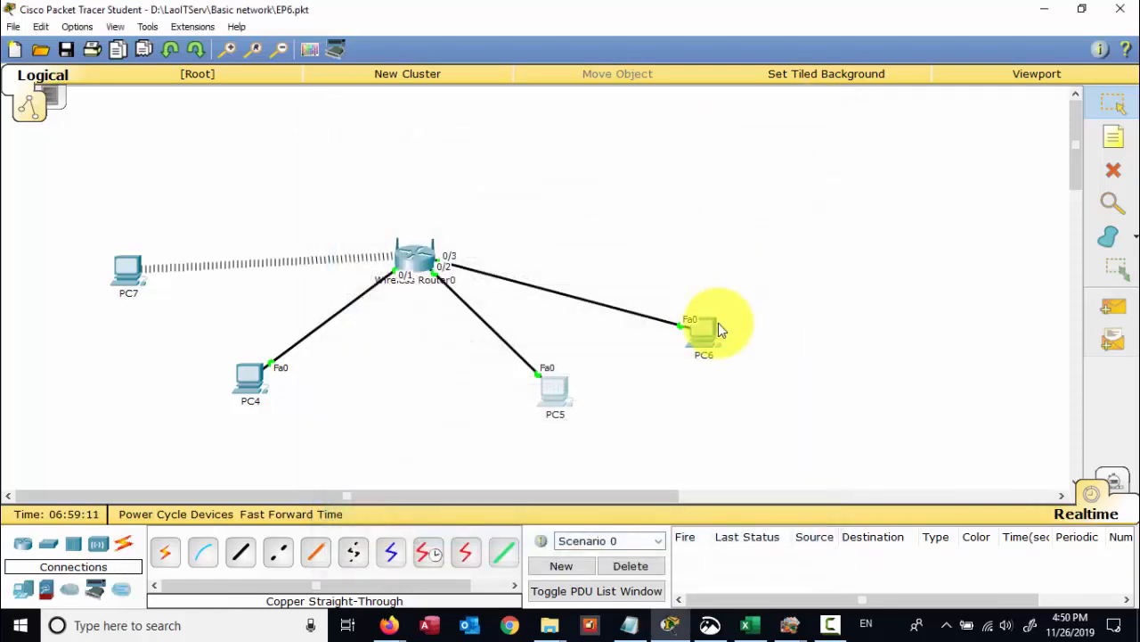
{"action": "left_click", "coordinate": [702, 335]}
{"action": "left_click", "coordinate": [364, 207]}
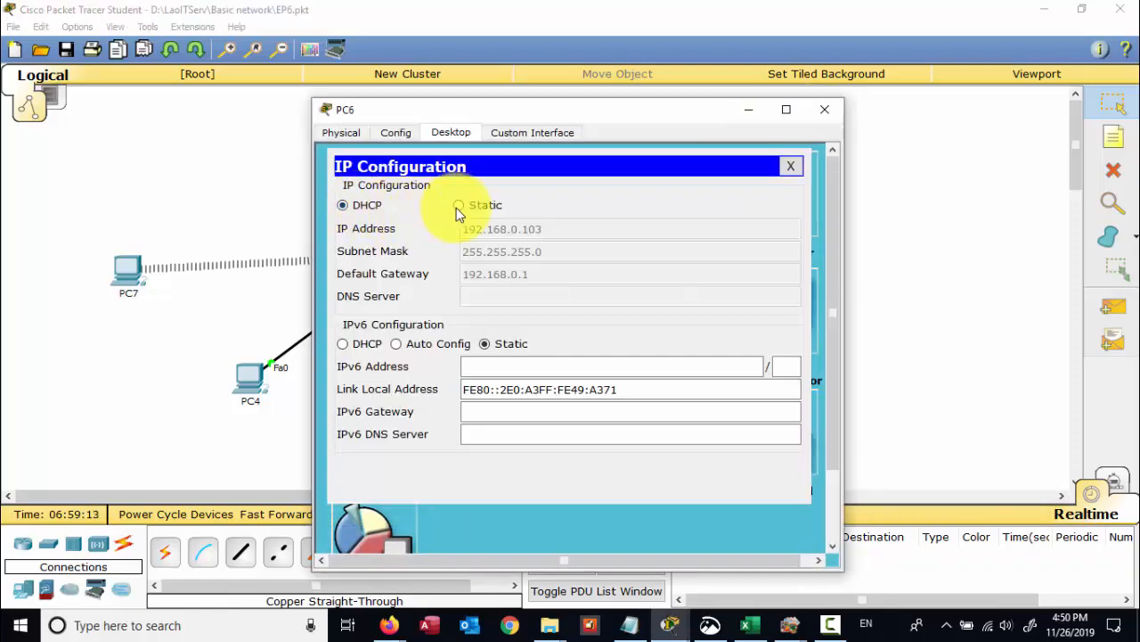
{"action": "left_click", "coordinate": [456, 207]}
{"action": "left_click", "coordinate": [383, 208]}
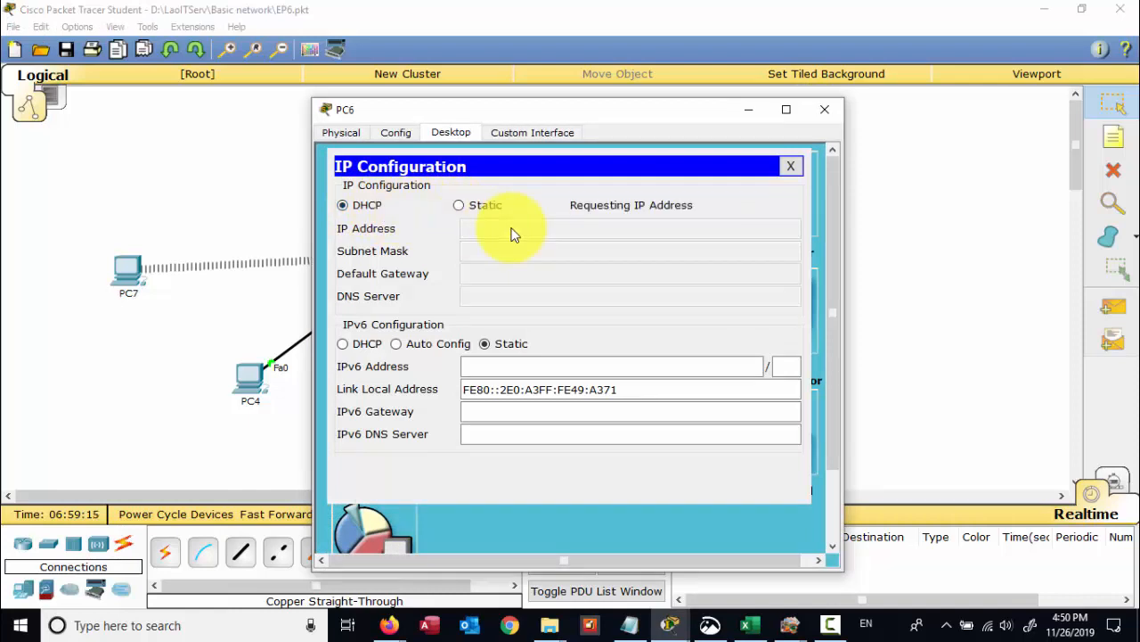
- Place a new generic PC as PC8 and delete the automatic link drawn to it
{"action": "left_click", "coordinate": [823, 109]}
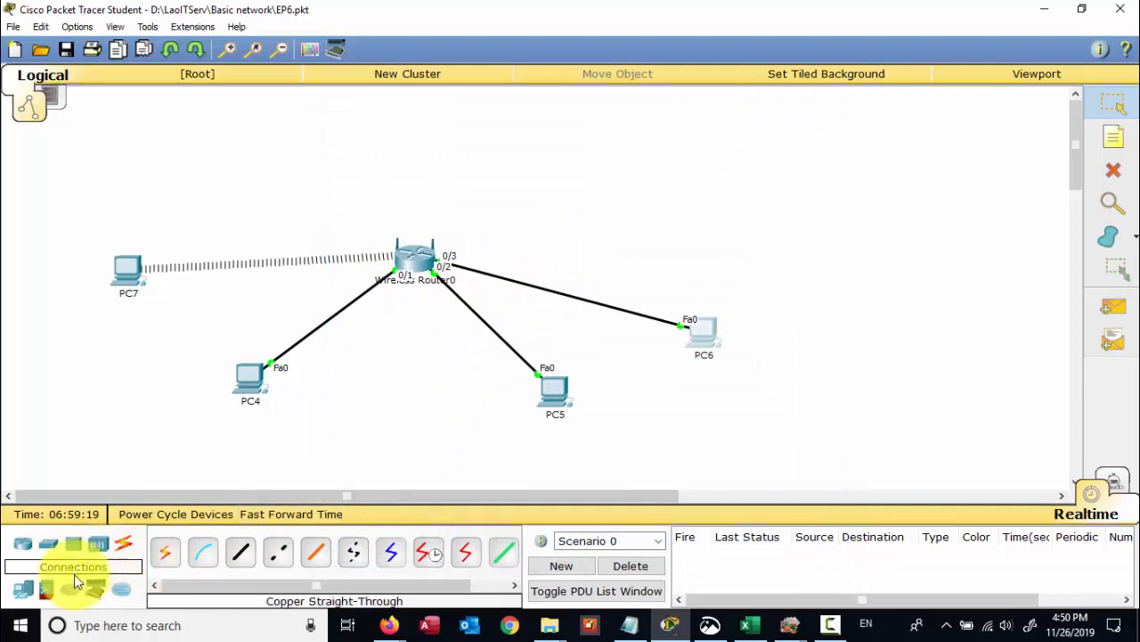
{"action": "left_click", "coordinate": [22, 589]}
{"action": "left_click", "coordinate": [164, 549]}
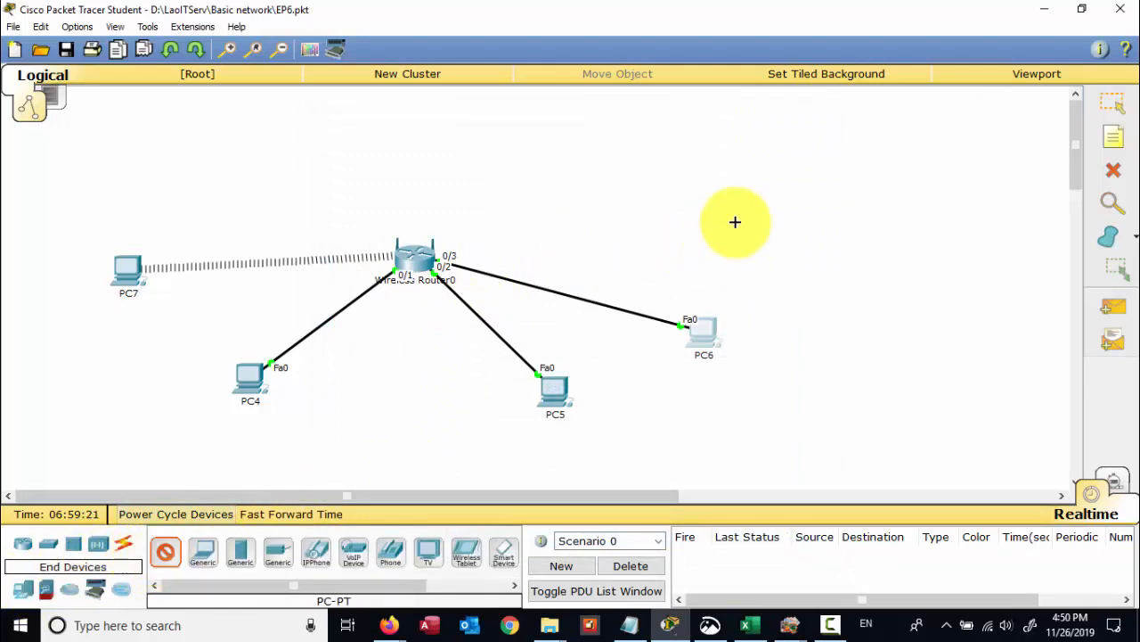
{"action": "left_click", "coordinate": [735, 222]}
{"action": "left_click", "coordinate": [122, 545]}
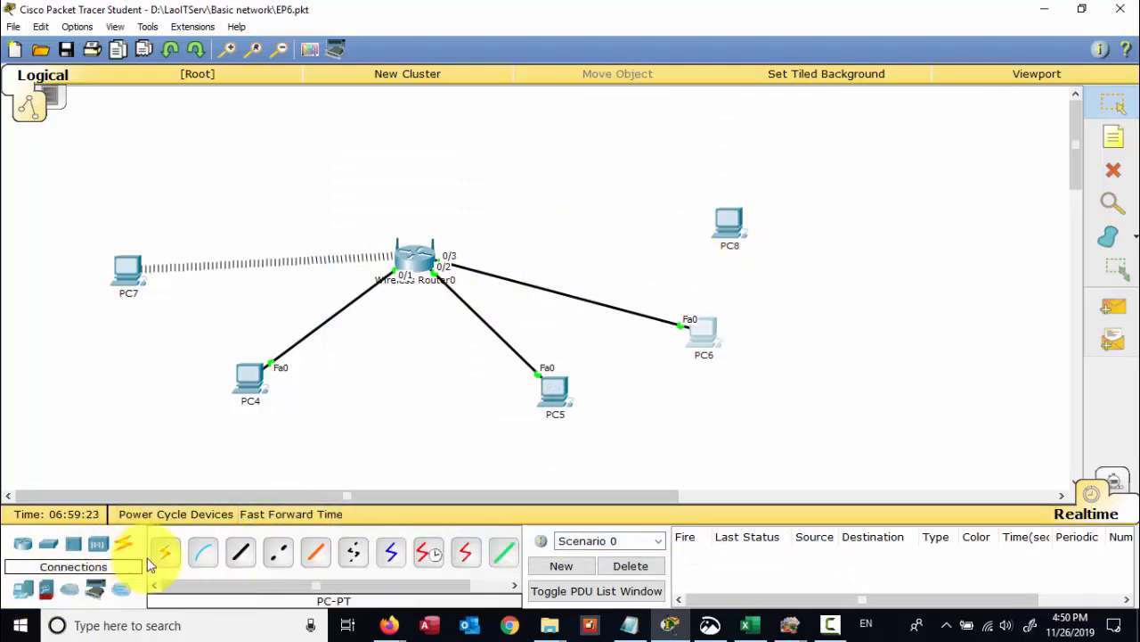
{"action": "left_click", "coordinate": [163, 550]}
{"action": "left_click", "coordinate": [413, 256]}
{"action": "left_click", "coordinate": [735, 228]}
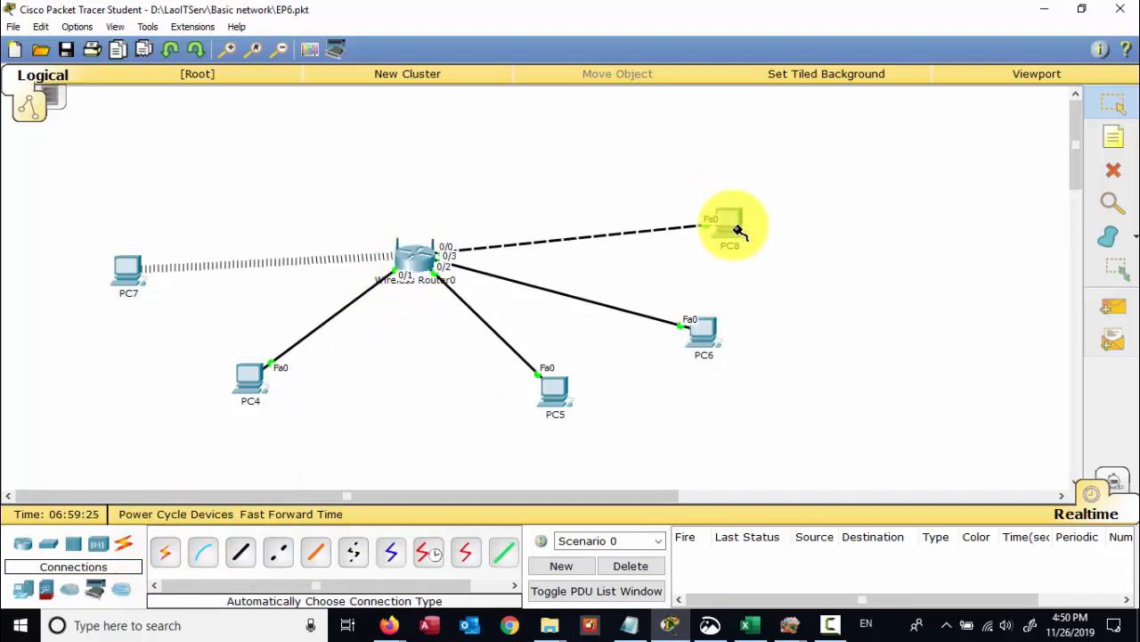
{"action": "left_click", "coordinate": [1114, 170]}
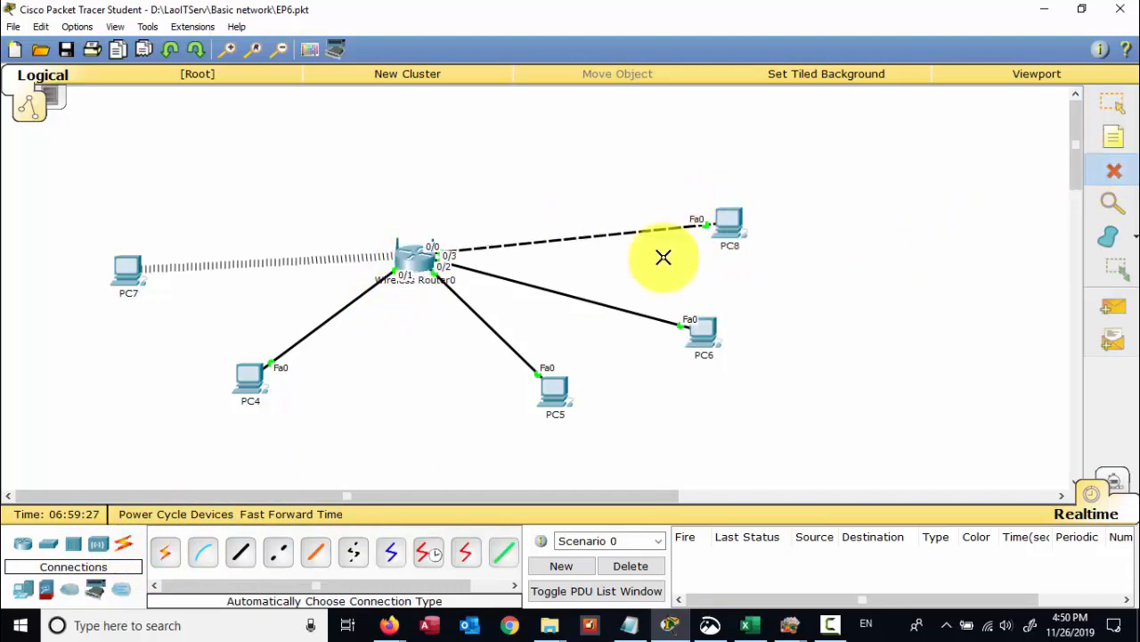
{"action": "left_click", "coordinate": [543, 241]}
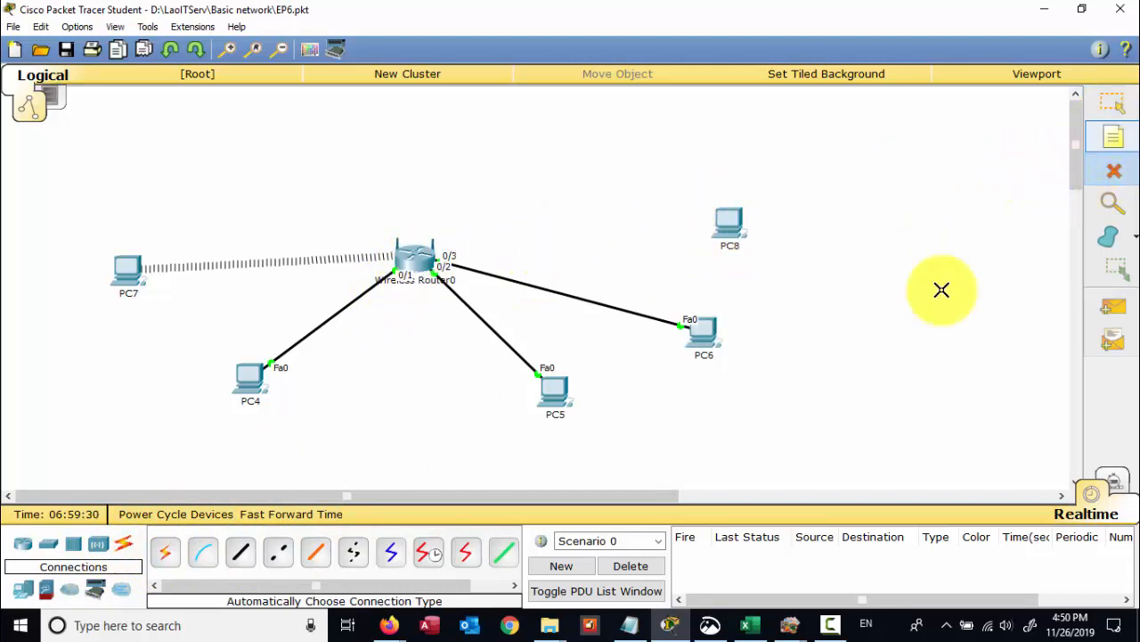
- Cable router Ethernet 4 to PC8 FastEthernet0 with copper straight-through, then reposition PC8
{"action": "left_click", "coordinate": [240, 553]}
{"action": "left_click", "coordinate": [441, 257]}
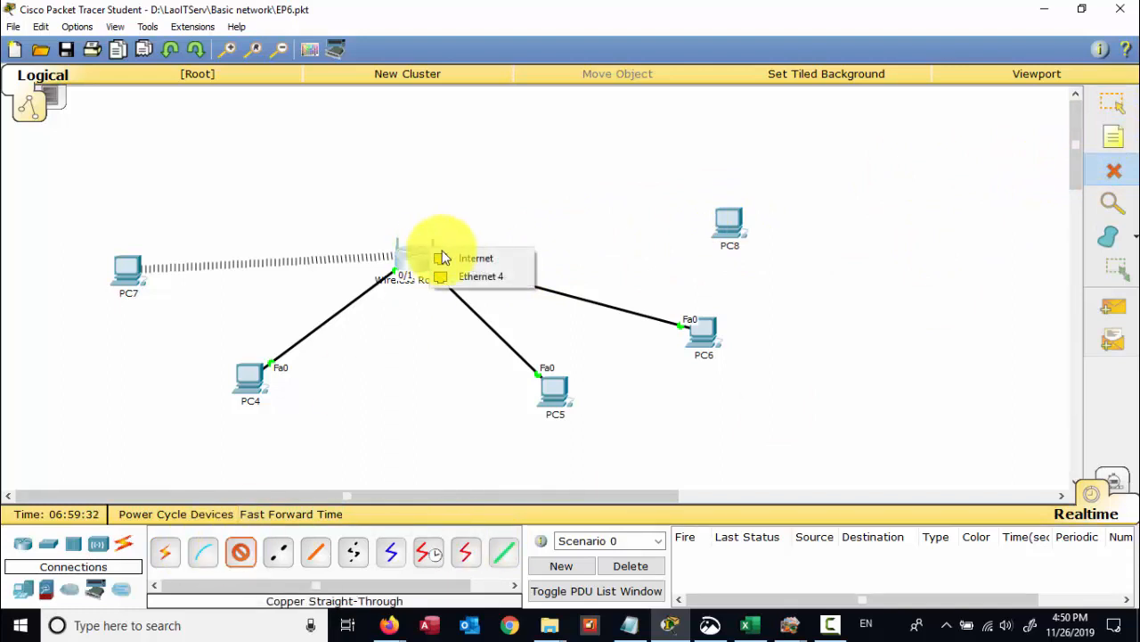
{"action": "left_click", "coordinate": [471, 276]}
{"action": "left_click", "coordinate": [731, 224]}
{"action": "left_click", "coordinate": [787, 246]}
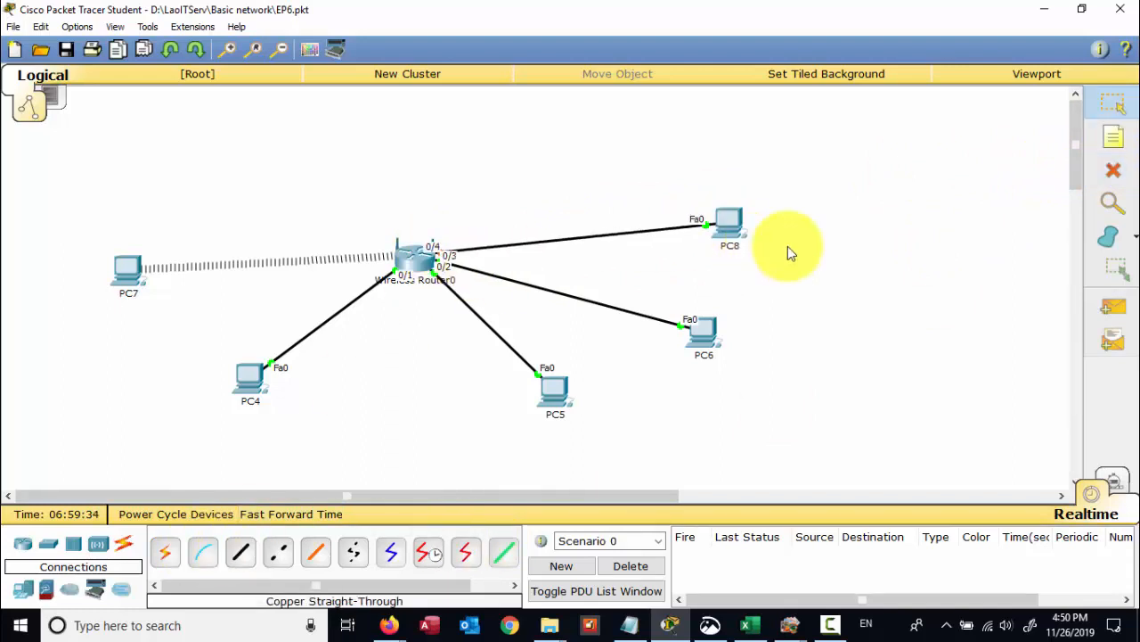
{"action": "left_click_drag", "start_coordinate": [740, 225], "coordinate": [669, 169]}
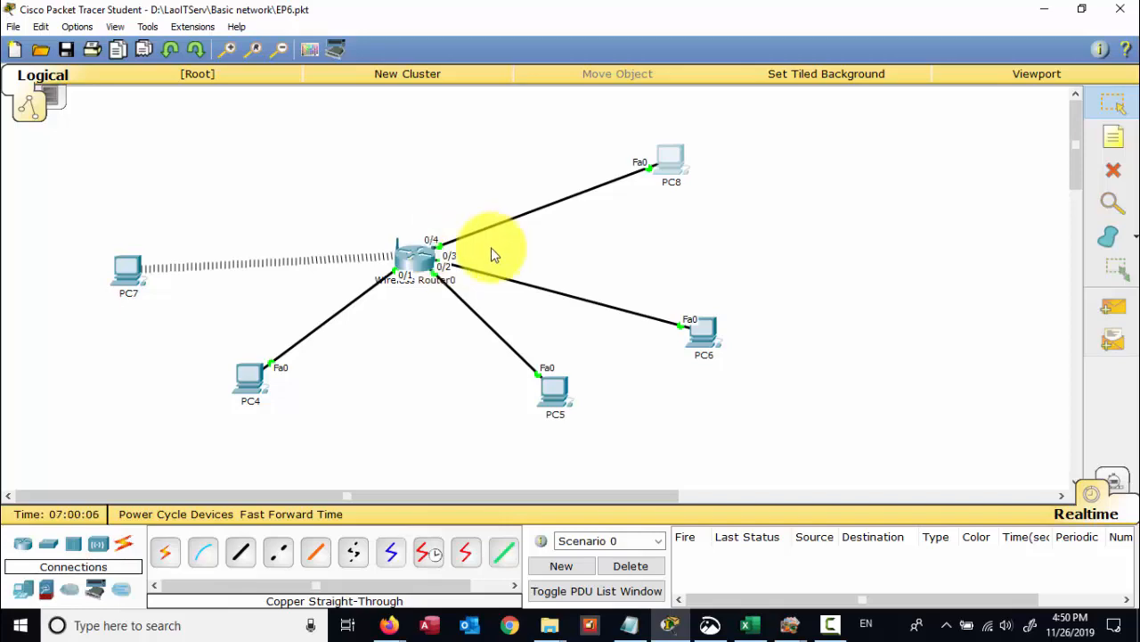
- Set PC8 to DHCP in IP Configuration; it falls back to APIPA 169.254.80.39
{"action": "left_click", "coordinate": [676, 173]}
{"action": "left_click_drag", "start_coordinate": [650, 133], "coordinate": [902, 120]}
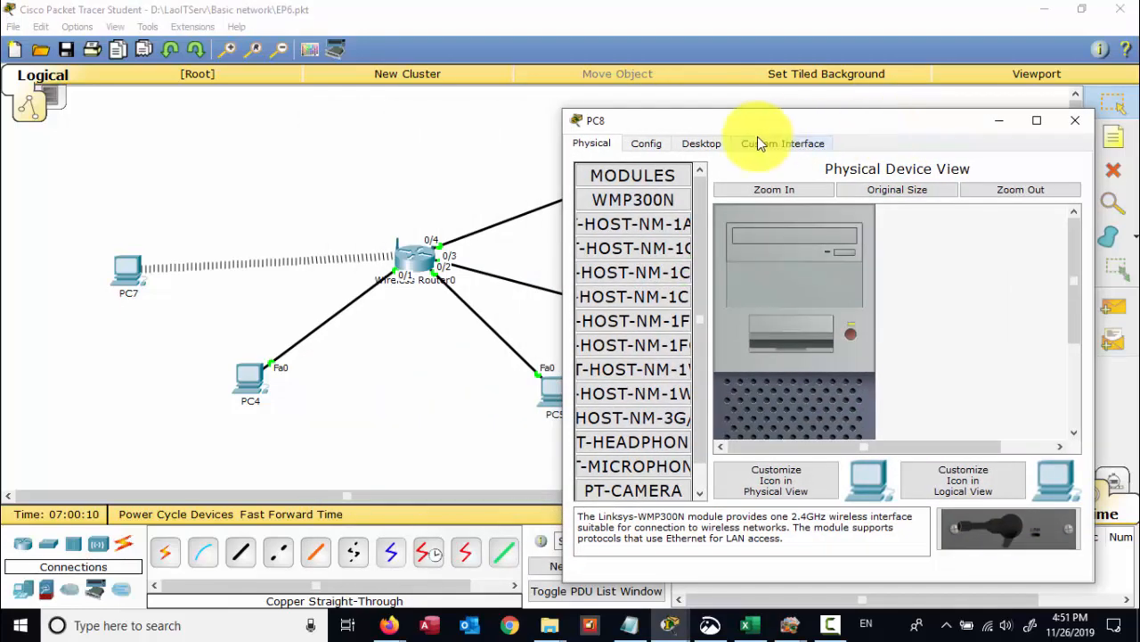
{"action": "left_click", "coordinate": [710, 141]}
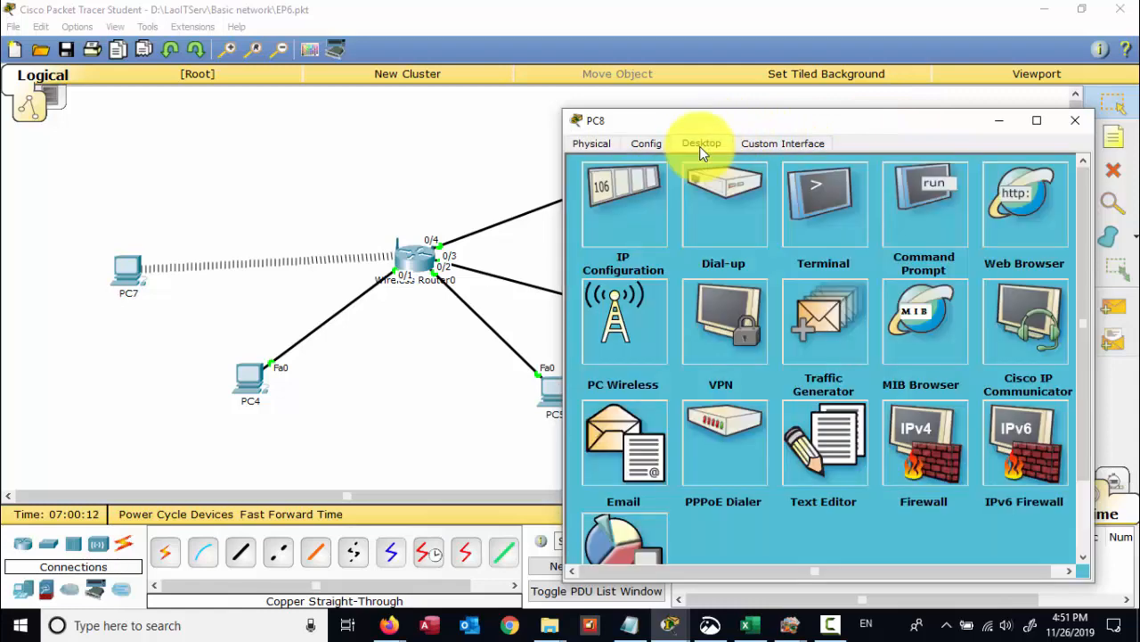
{"action": "left_click", "coordinate": [623, 189]}
{"action": "left_click", "coordinate": [615, 215]}
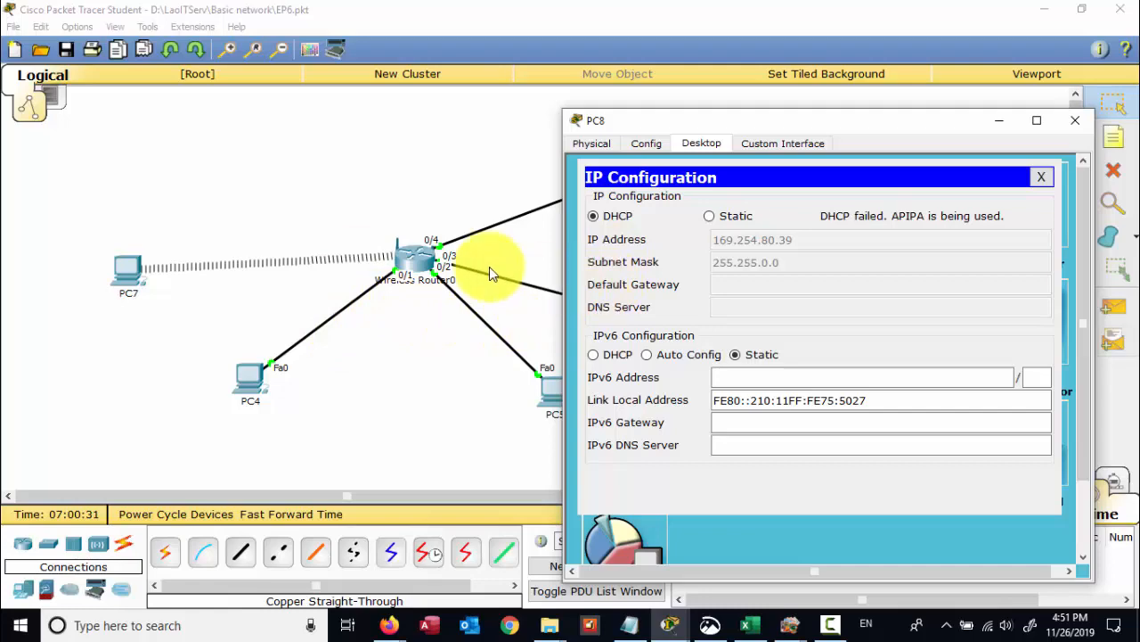
{"action": "left_click", "coordinate": [254, 385]}
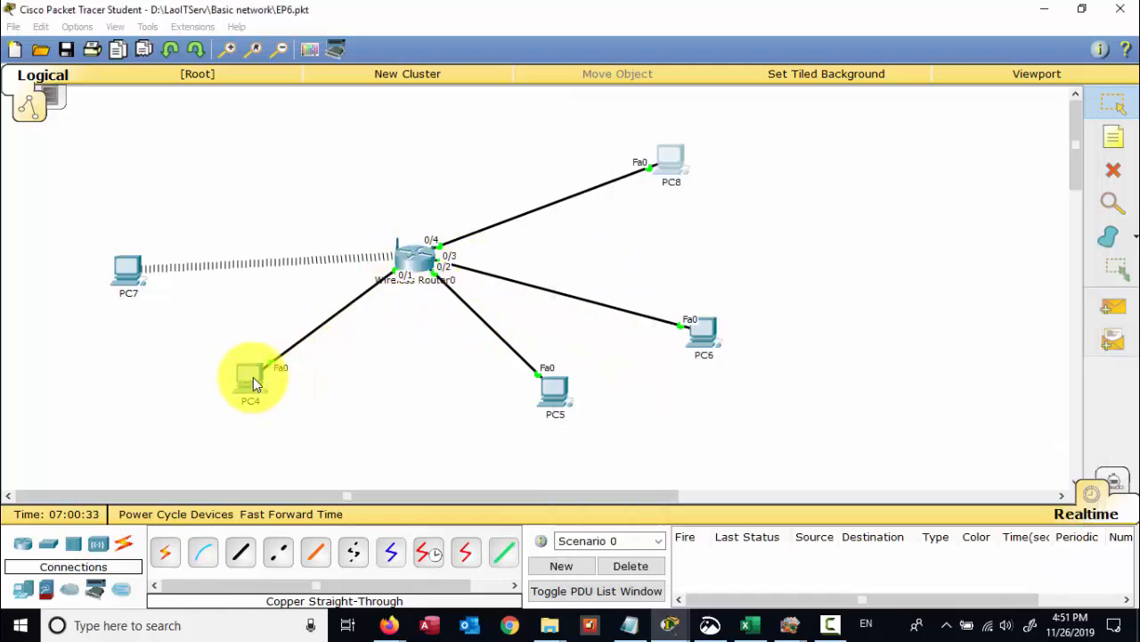
{"action": "left_click", "coordinate": [764, 169]}
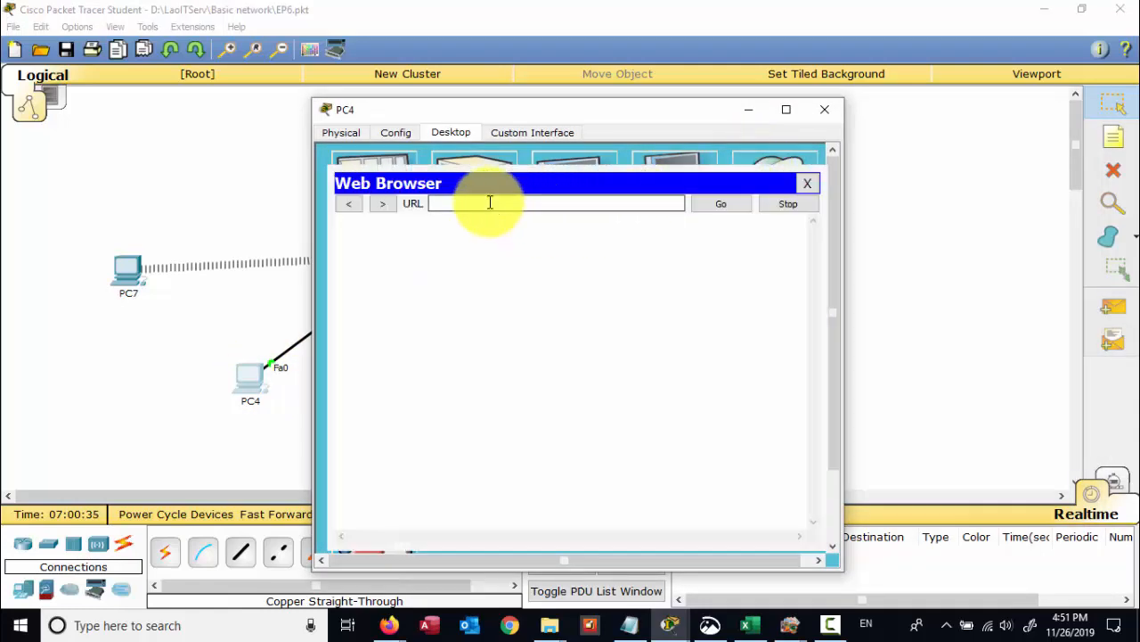
{"action": "type", "text": "192.168.0.1"}
{"action": "key", "text": "Return"}
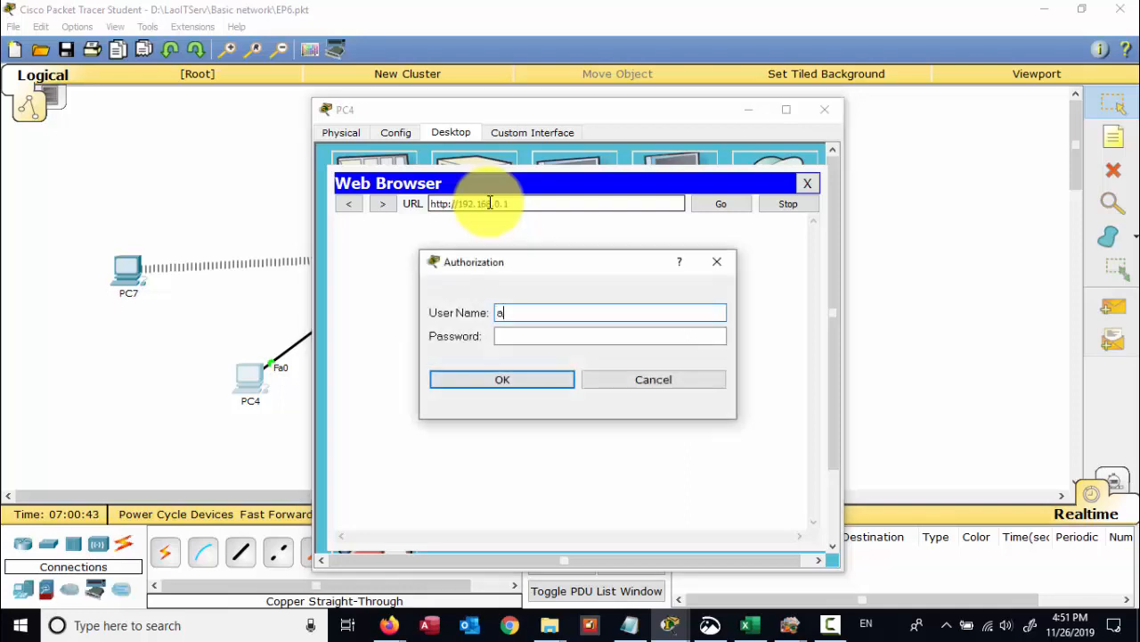
{"action": "key", "text": "Tab"}
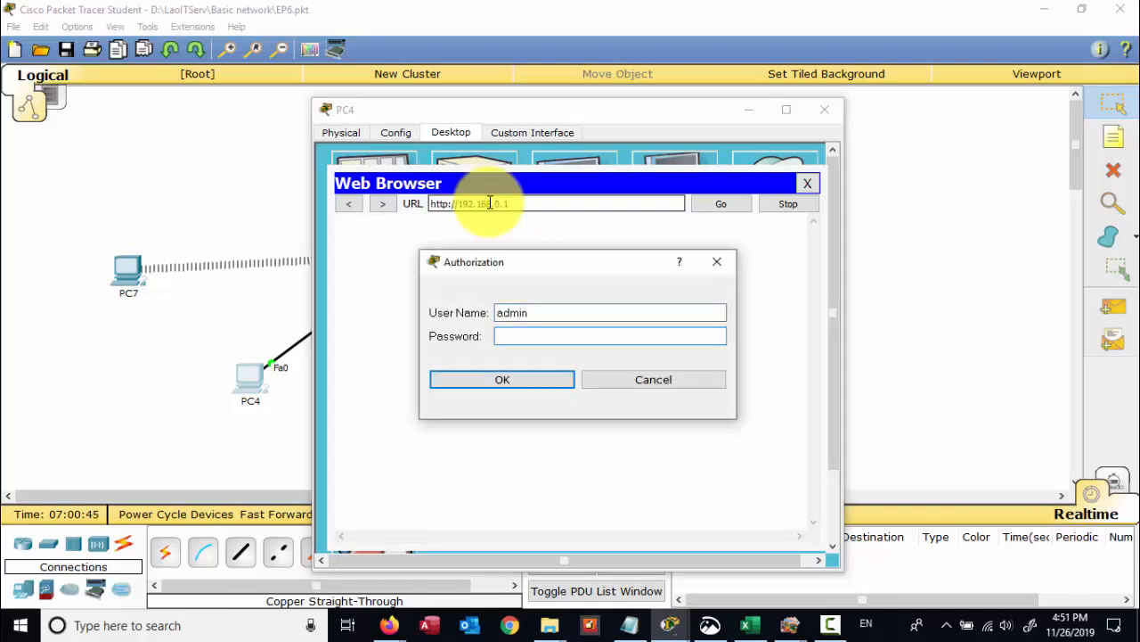
{"action": "type", "text": "admin"}
{"action": "key", "text": "Return"}
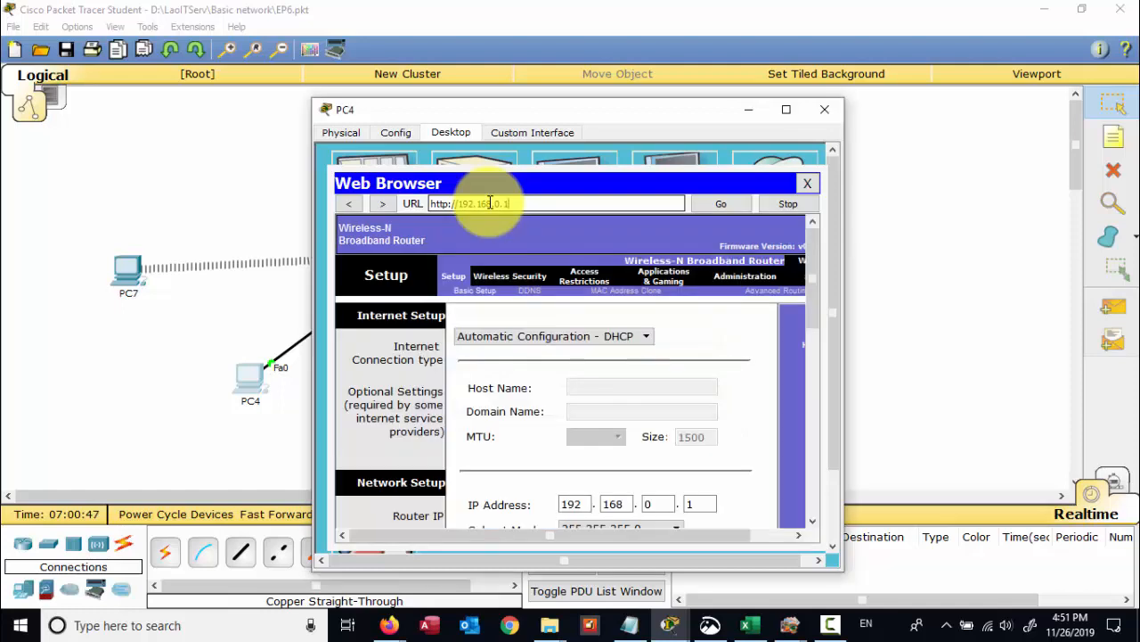
{"action": "left_click_drag", "start_coordinate": [813, 299], "coordinate": [811, 401]}
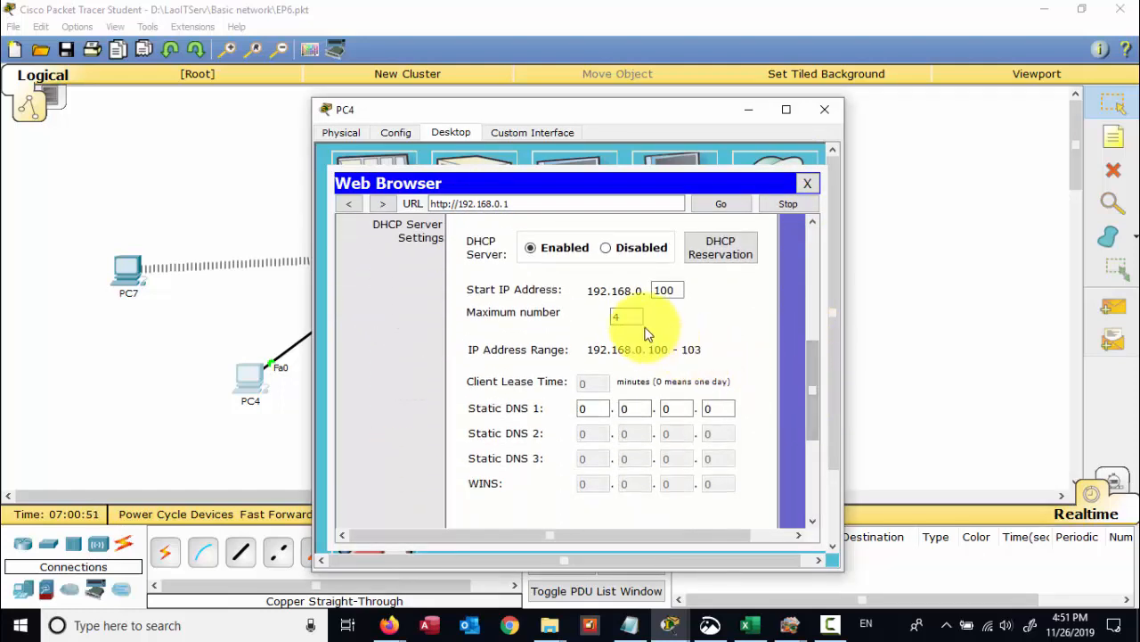
{"action": "left_click_drag", "start_coordinate": [627, 319], "coordinate": [611, 319]}
{"action": "left_click", "coordinate": [954, 354]}
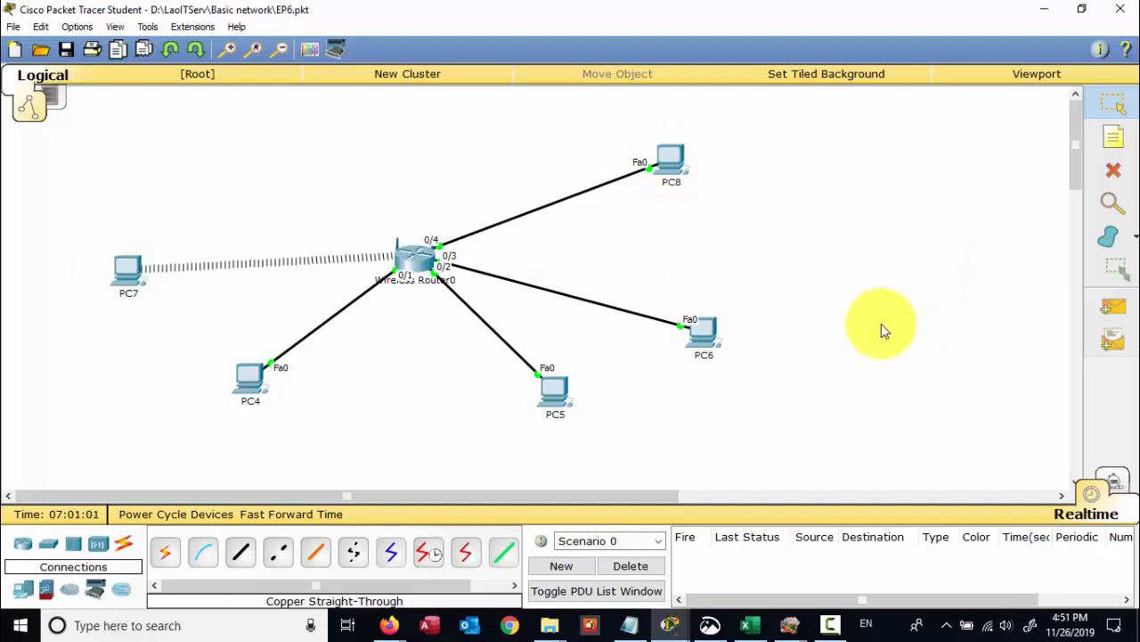
- Check PC6's IP configuration, then delete its cable to Wireless Router0
{"action": "left_click", "coordinate": [702, 337]}
{"action": "left_click", "coordinate": [399, 196]}
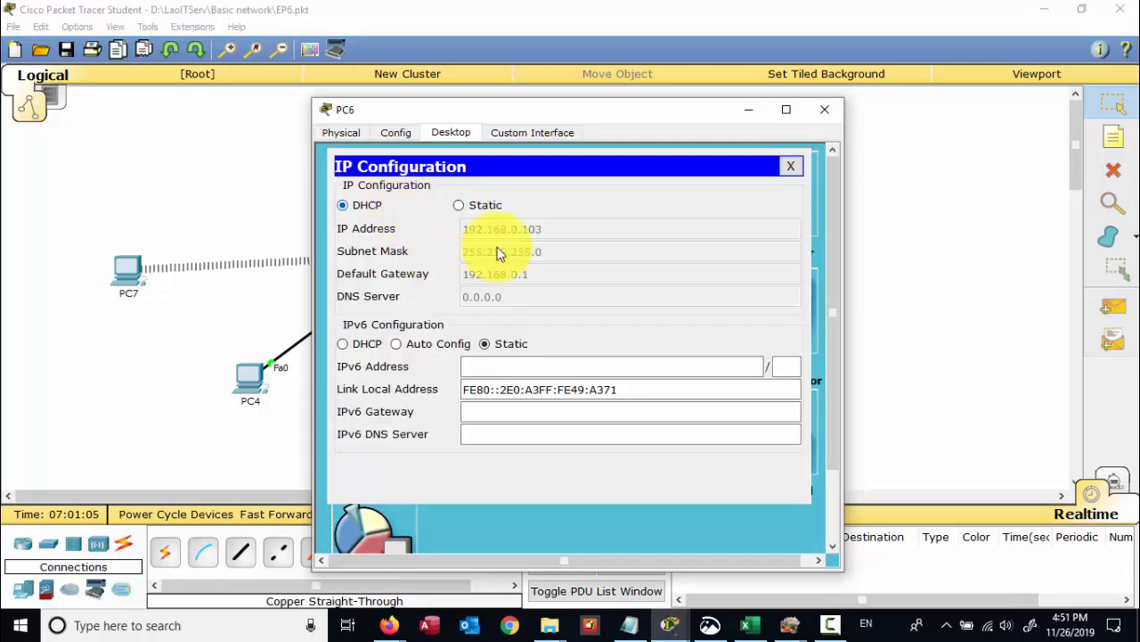
{"action": "left_click", "coordinate": [824, 109]}
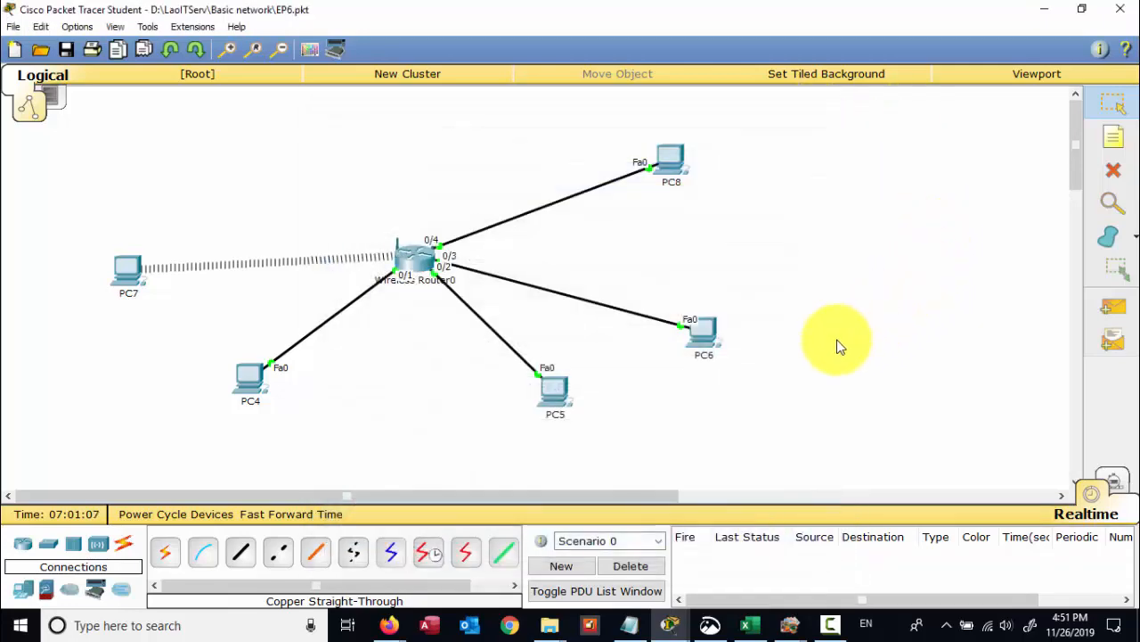
{"action": "left_click", "coordinate": [1114, 170]}
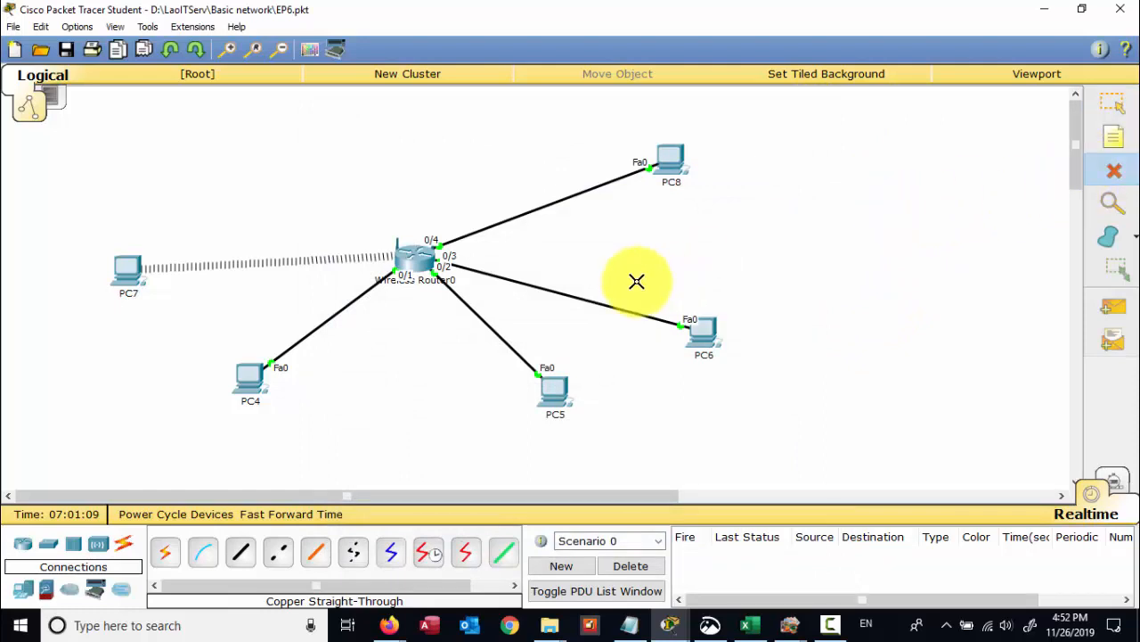
{"action": "left_click", "coordinate": [596, 302]}
{"action": "left_click", "coordinate": [1113, 104]}
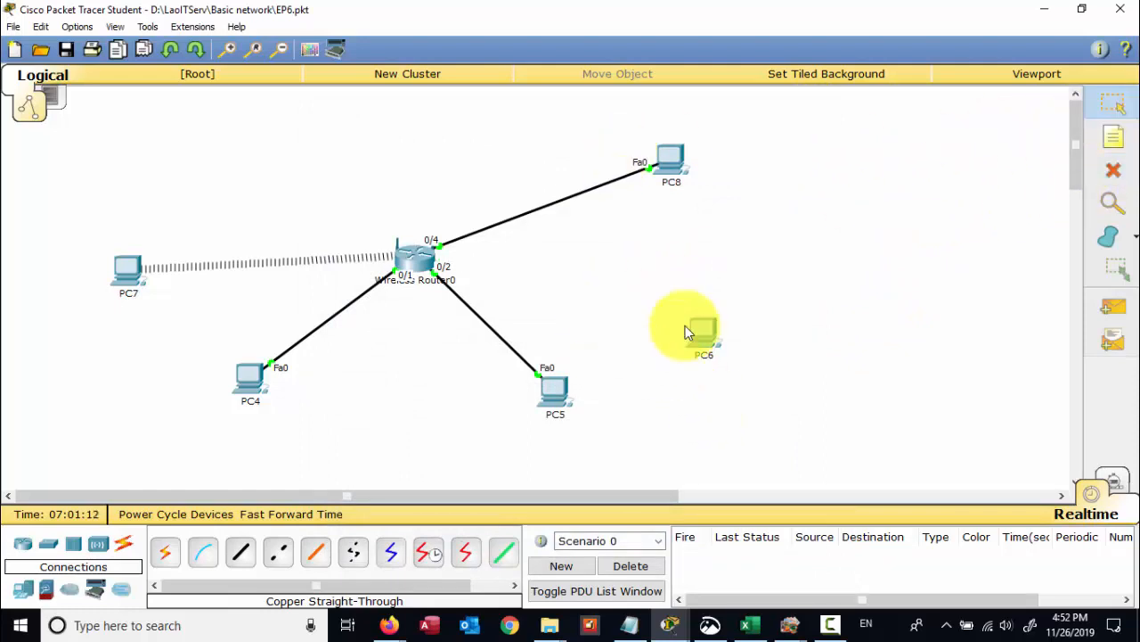
- Reopen PC8's IP Configuration, still showing APIPA 169.254.80.39 after the failed DHCP request
{"action": "left_click", "coordinate": [670, 159]}
{"action": "left_click_drag", "start_coordinate": [846, 134], "coordinate": [504, 133]}
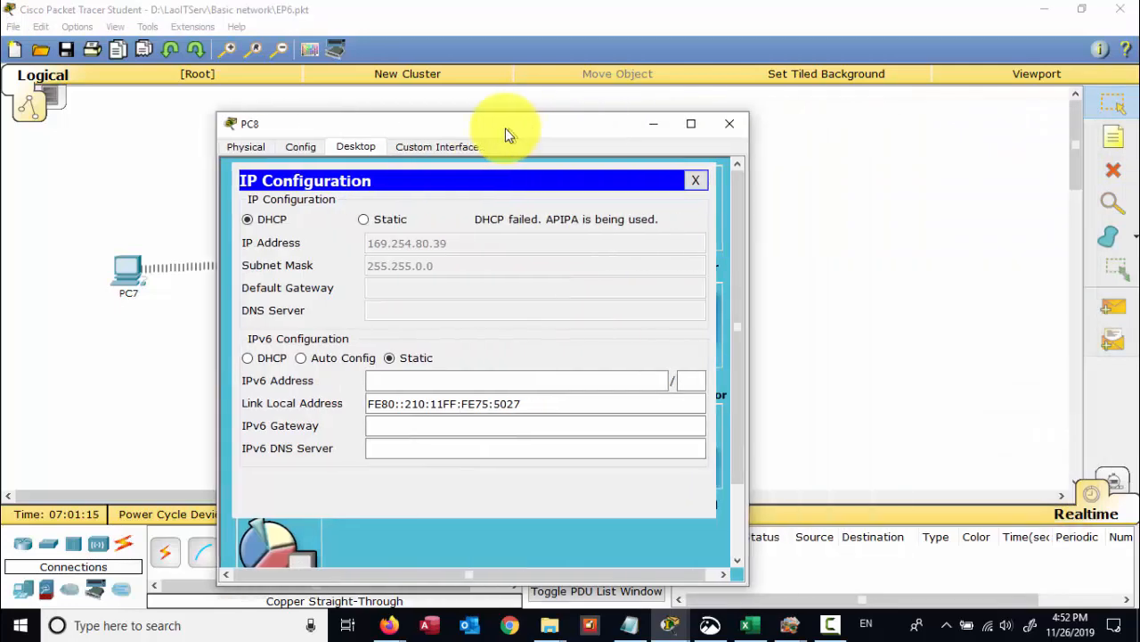
{"action": "left_click", "coordinate": [717, 122]}
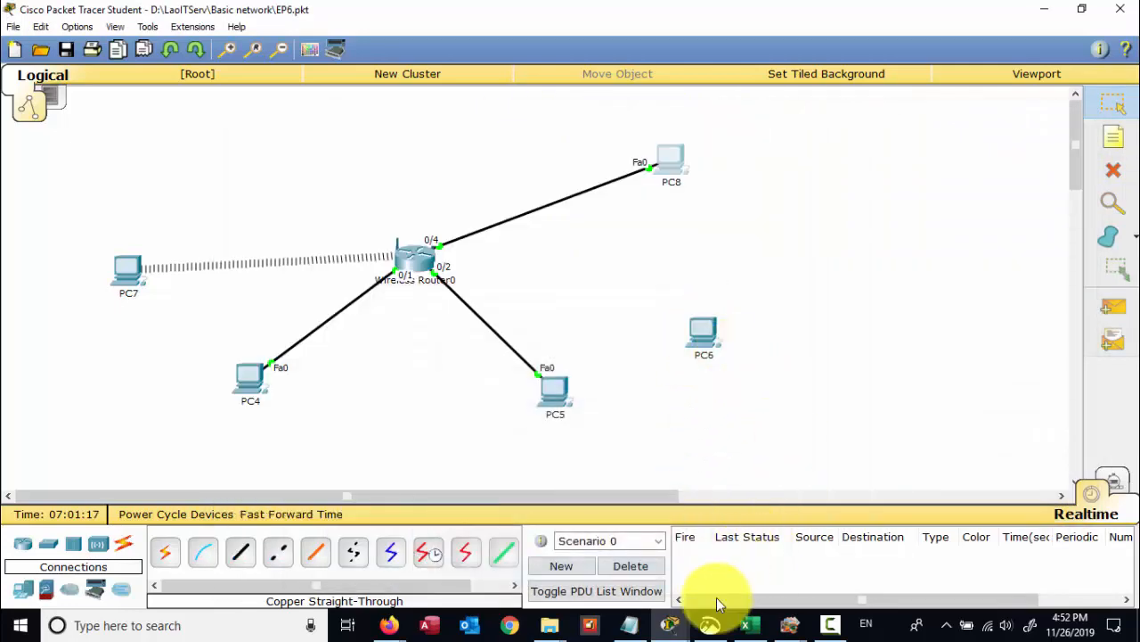
{"action": "left_click", "coordinate": [710, 624]}
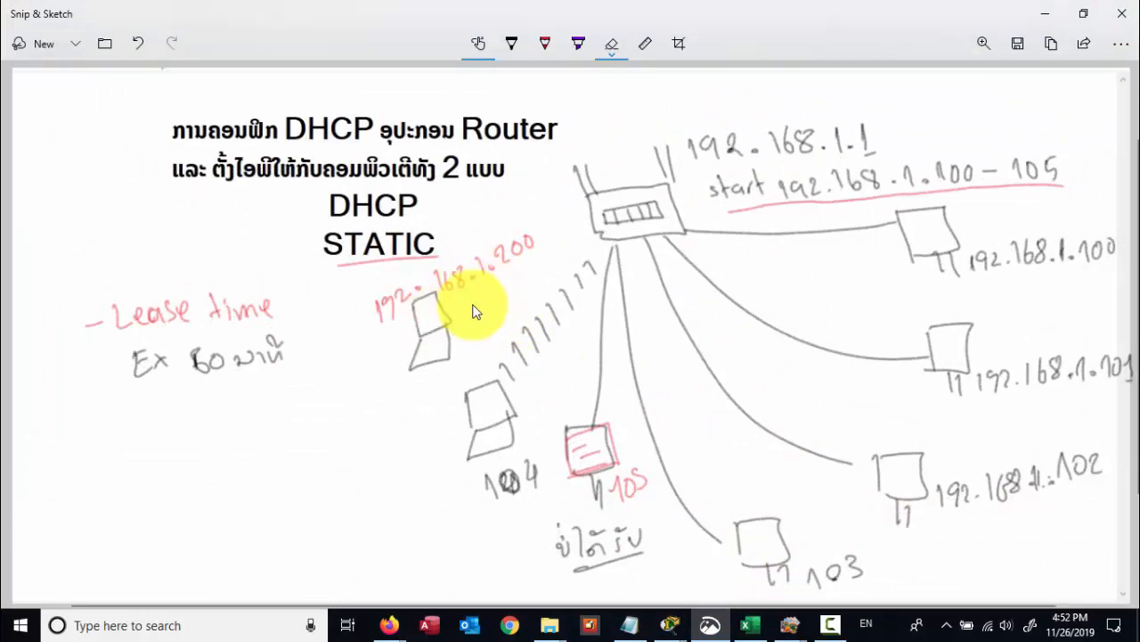
{"action": "left_click", "coordinate": [1041, 12]}
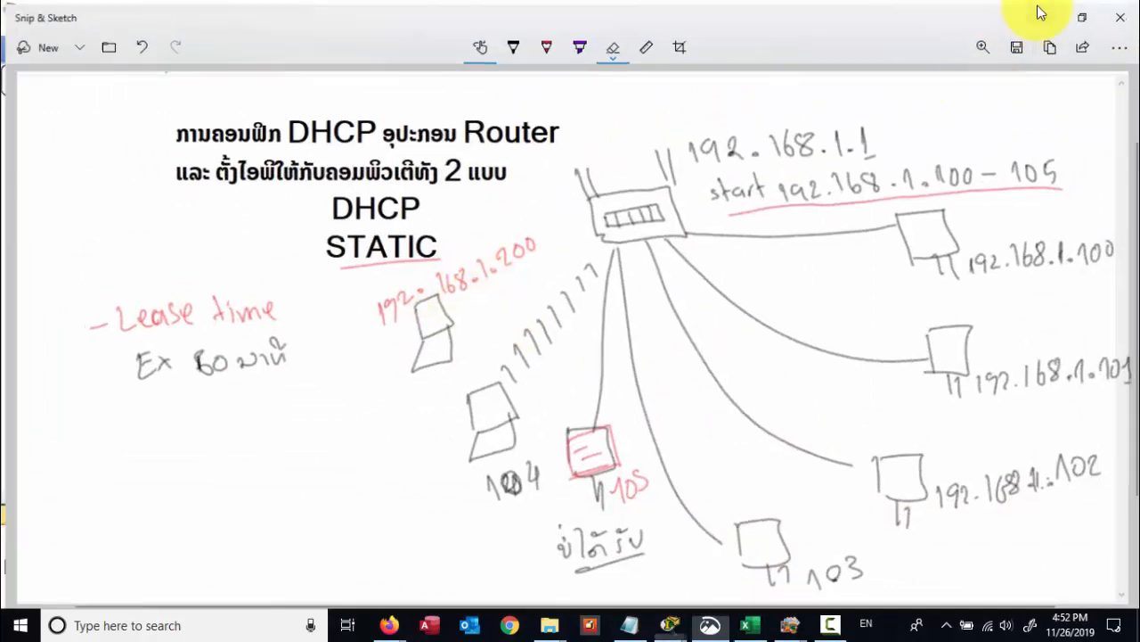
{"action": "left_click", "coordinate": [671, 162]}
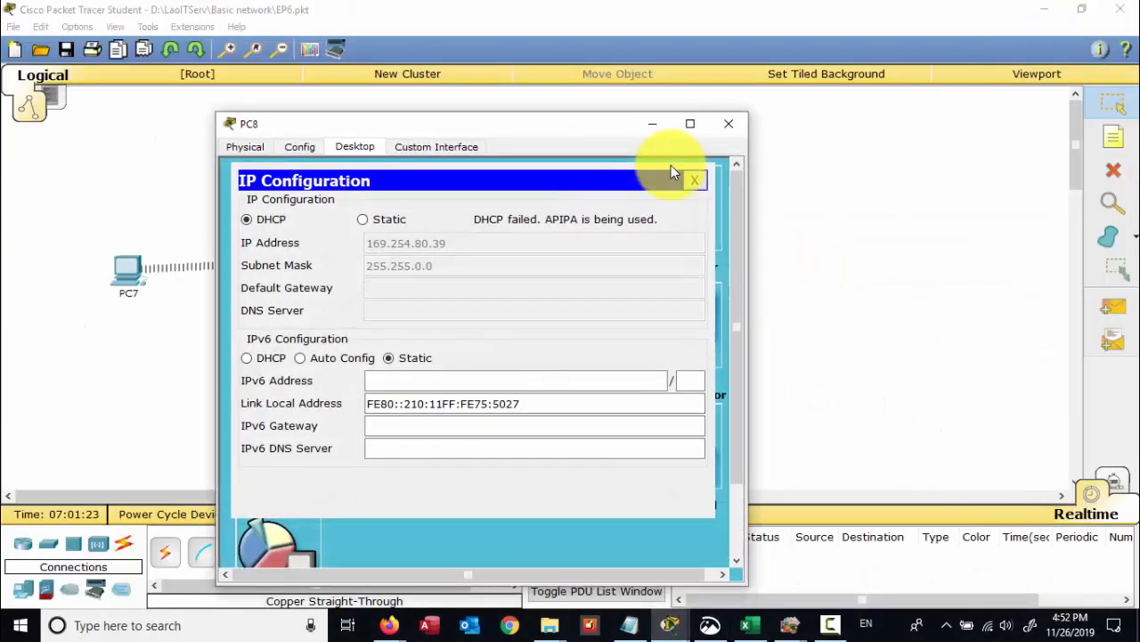
- Retry DHCP on PC8, then show PC4's browser on the router's DHCP page (pool 192.168.0.100–103)
{"action": "left_click", "coordinate": [272, 221]}
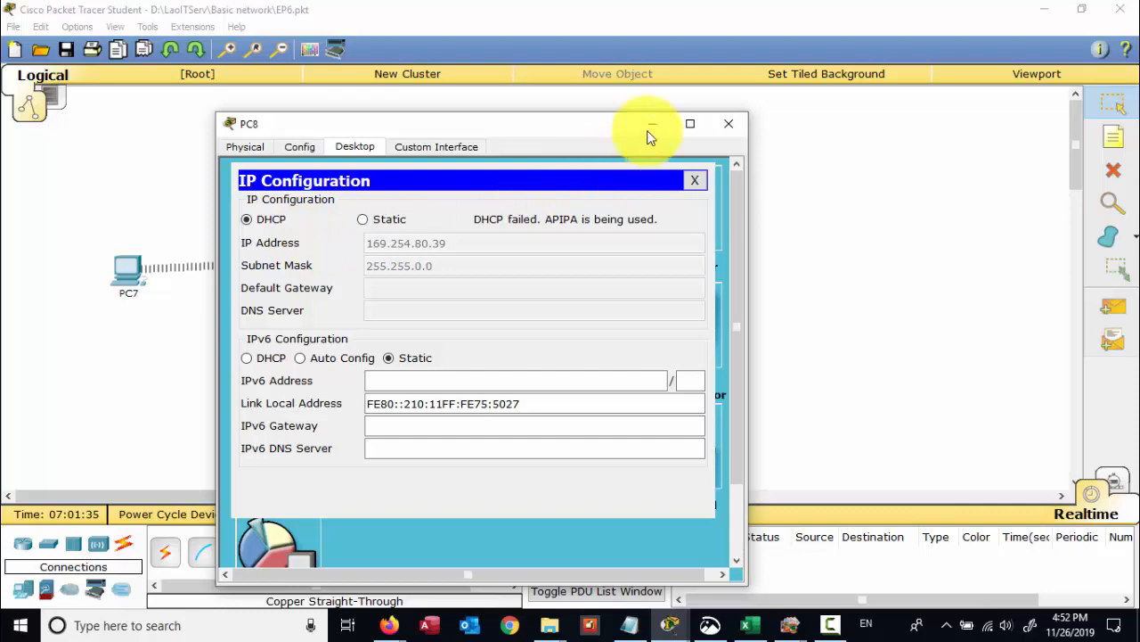
{"action": "left_click", "coordinate": [710, 625]}
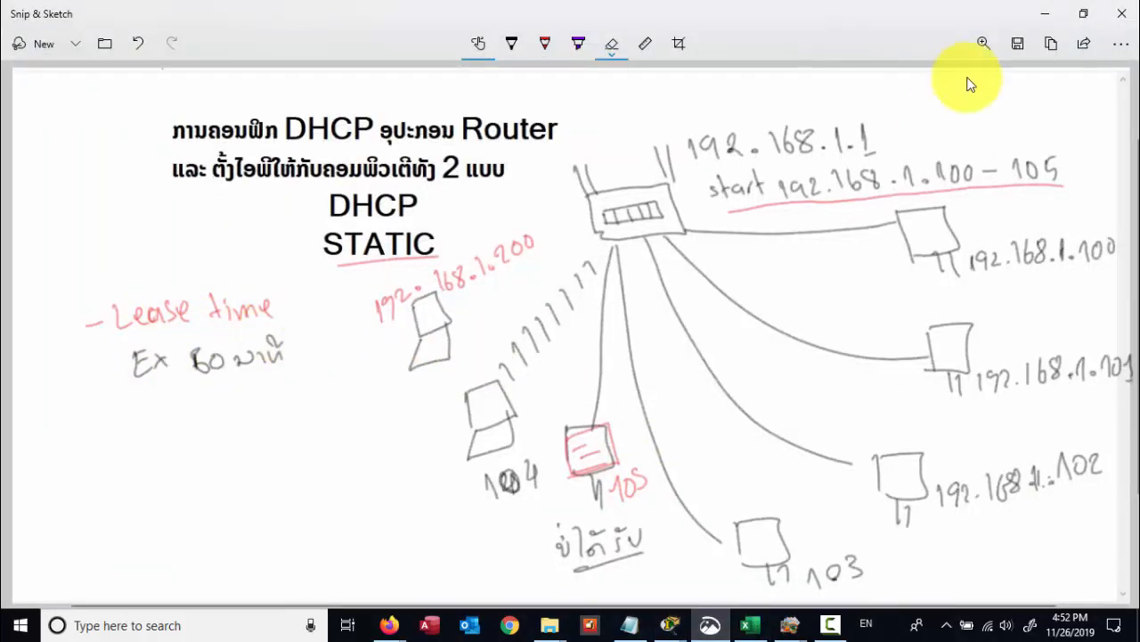
{"action": "left_click", "coordinate": [1043, 15]}
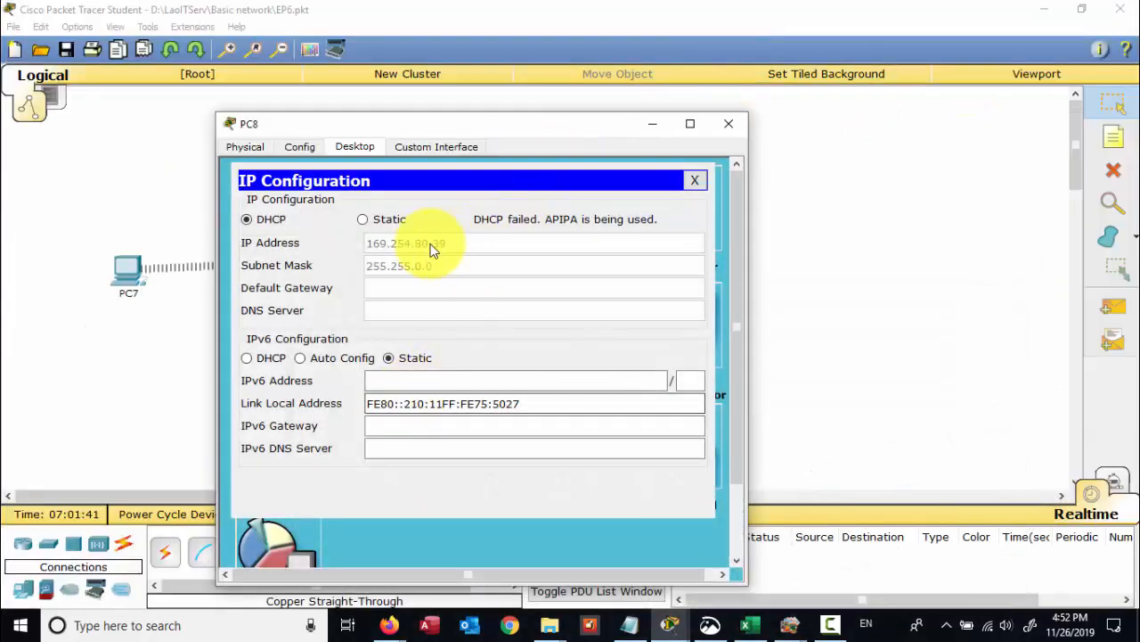
{"action": "left_click", "coordinate": [93, 311]}
{"action": "left_click", "coordinate": [245, 382]}
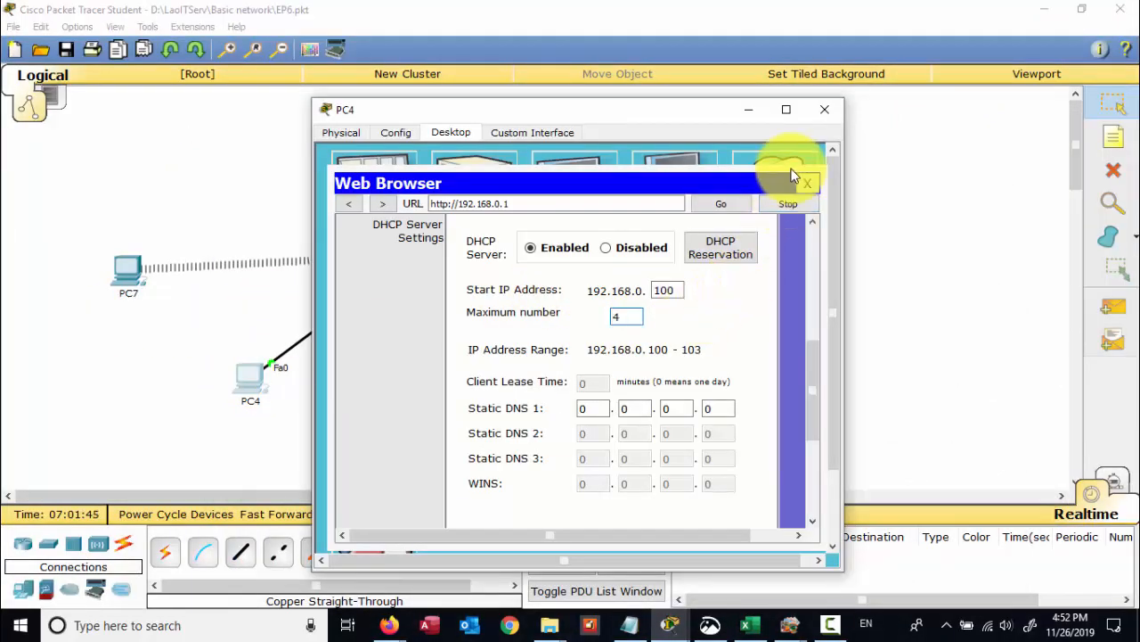
- Reposition PC4's window to compare the 192.168.0.100–103 DHCP range with PC6, PC8 and the router
{"action": "left_click_drag", "start_coordinate": [724, 121], "coordinate": [772, 83]}
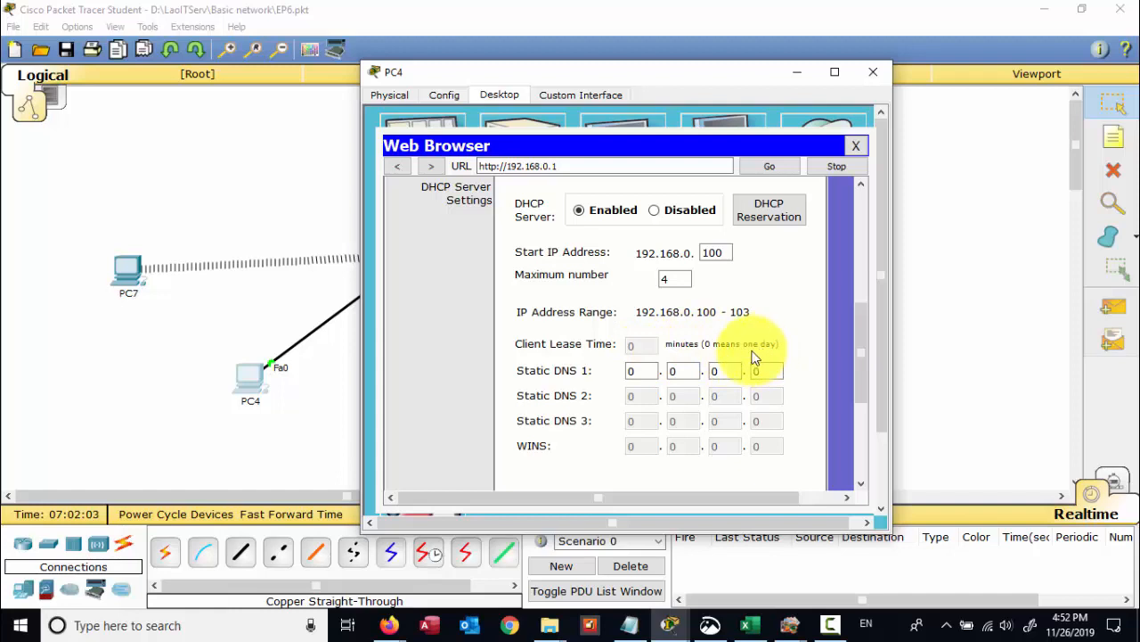
{"action": "left_click_drag", "start_coordinate": [753, 71], "coordinate": [500, 74]}
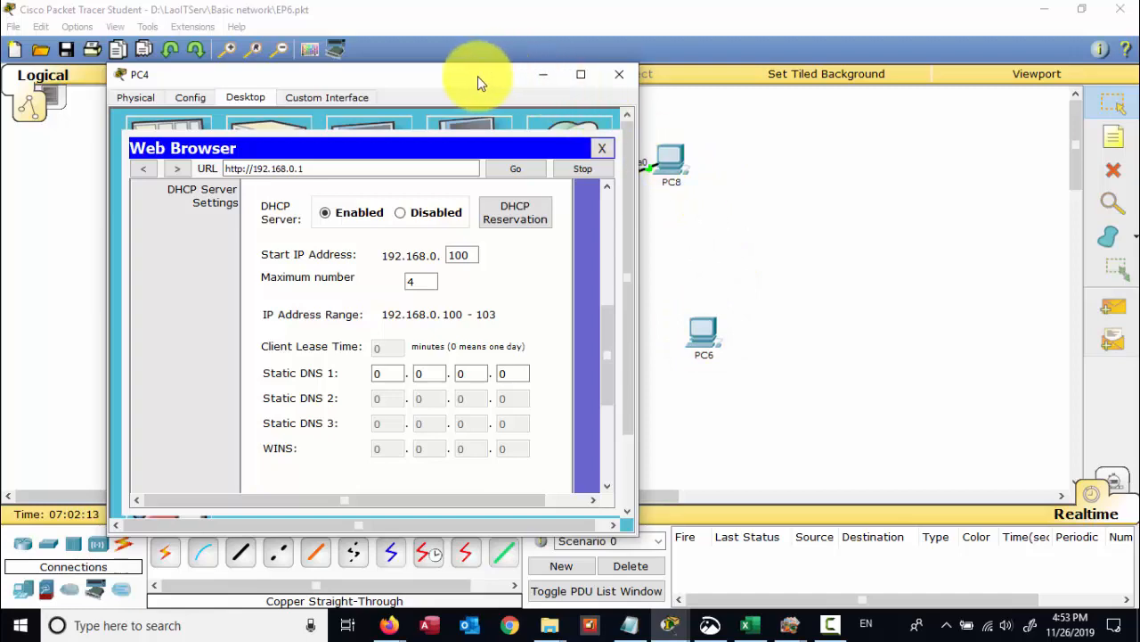
{"action": "left_click_drag", "start_coordinate": [478, 75], "coordinate": [599, 91]}
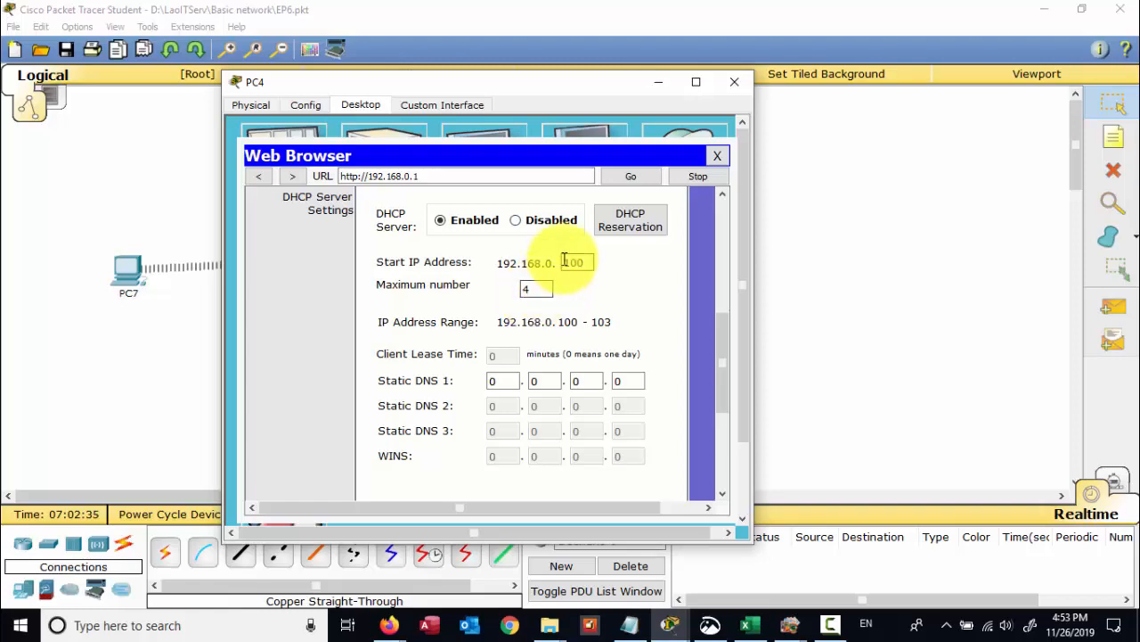
{"action": "left_click_drag", "start_coordinate": [528, 90], "coordinate": [597, 107]}
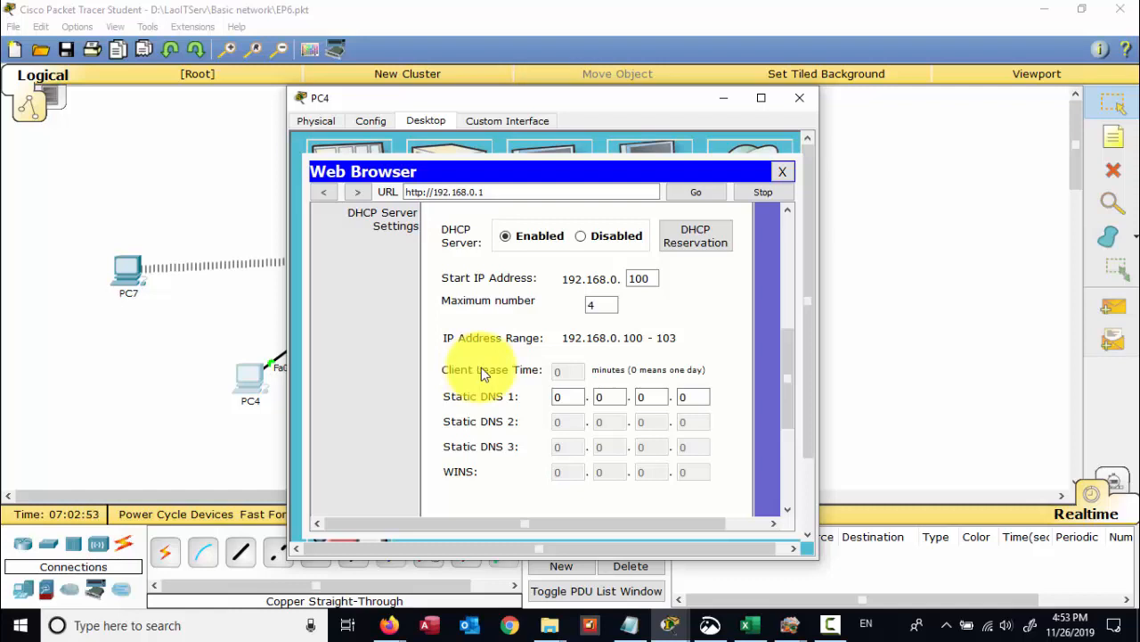
{"action": "left_click_drag", "start_coordinate": [556, 101], "coordinate": [633, 114]}
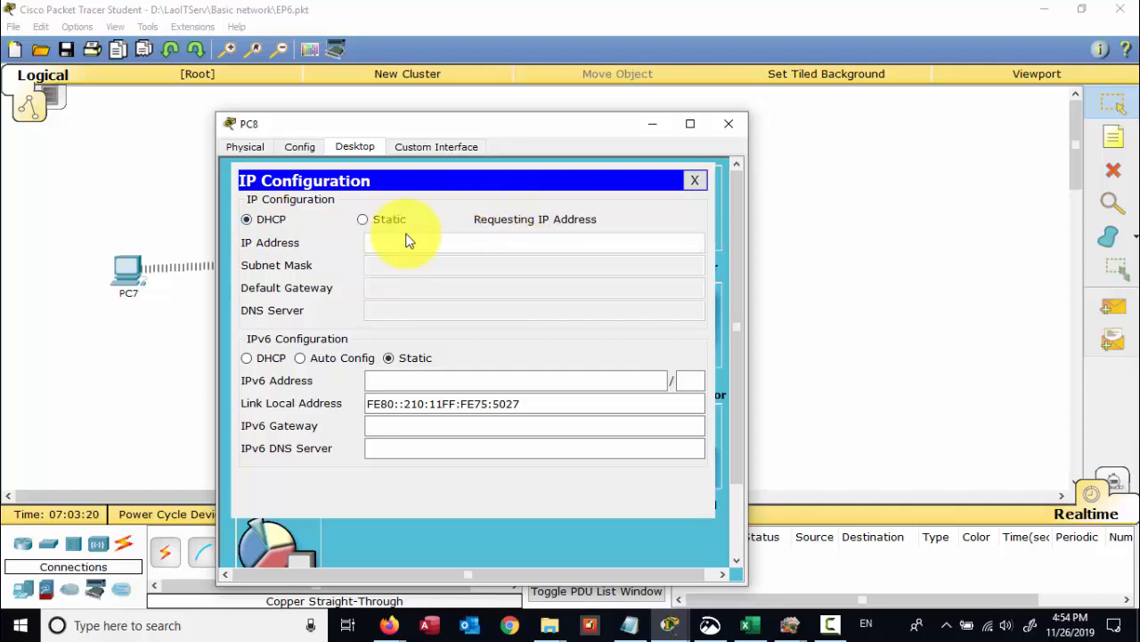
- Close PC8's window and rearrange PC8 and PC6 on the canvas
{"action": "left_click", "coordinate": [729, 124]}
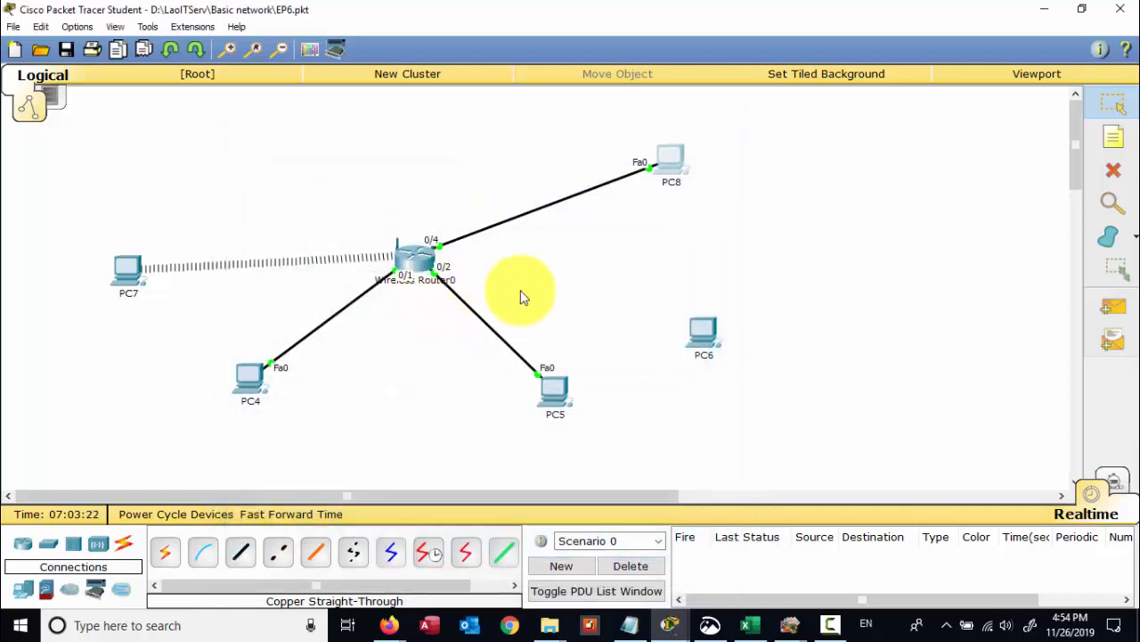
{"action": "left_click_drag", "start_coordinate": [681, 163], "coordinate": [683, 220]}
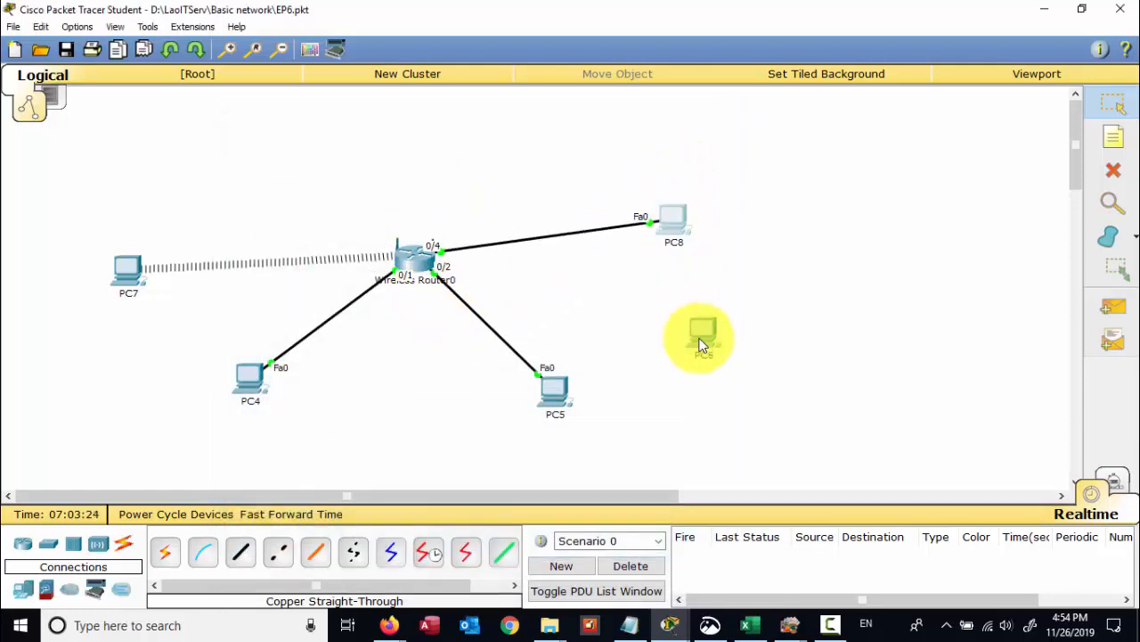
{"action": "mouse_move", "coordinate": [700, 346]}
{"action": "left_mouse_down"}
{"action": "mouse_move", "coordinate": [699, 309]}
{"action": "mouse_move", "coordinate": [690, 333]}
{"action": "left_mouse_up"}
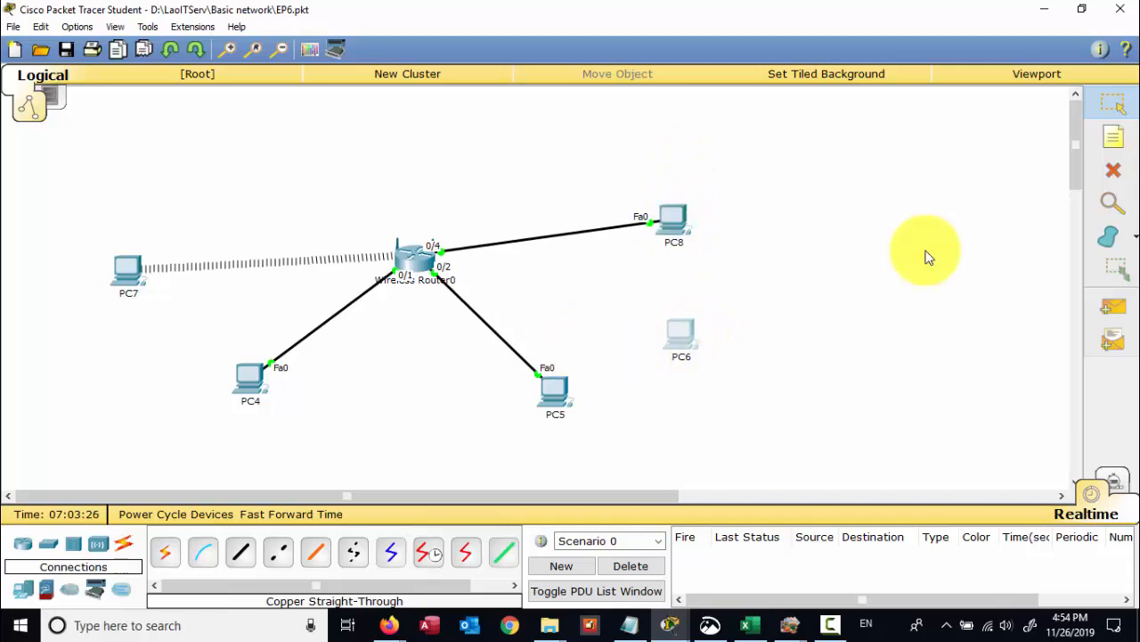
- Switch PC8's IP configuration from DHCP to Static
{"action": "left_click", "coordinate": [671, 220]}
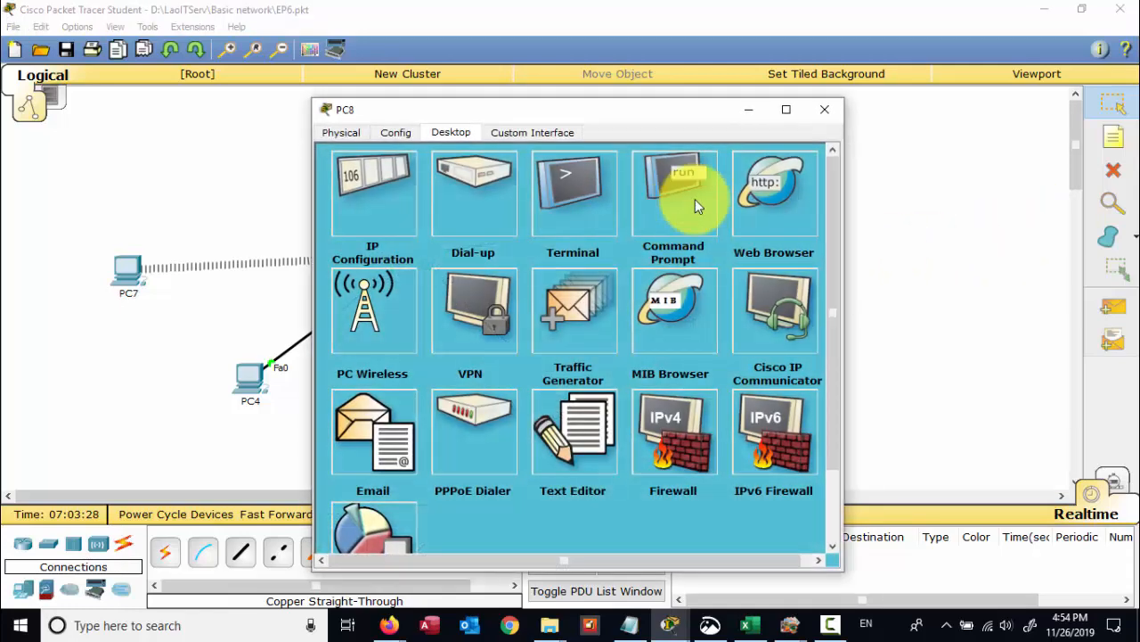
{"action": "left_click", "coordinate": [822, 109]}
{"action": "left_click", "coordinate": [687, 219]}
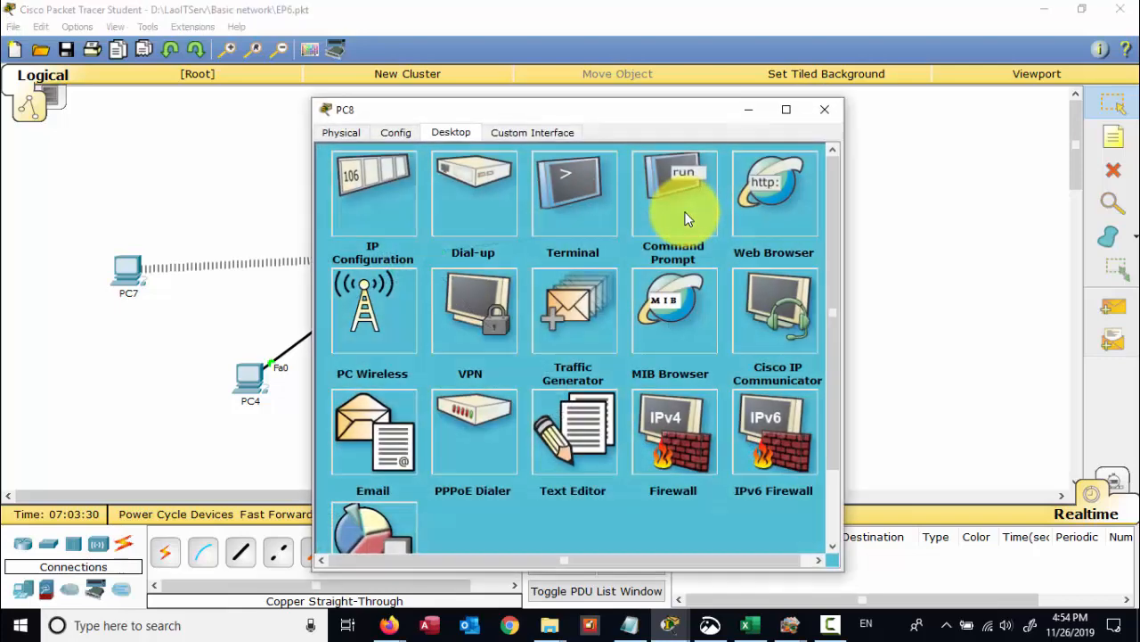
{"action": "left_click_drag", "start_coordinate": [624, 119], "coordinate": [711, 122]}
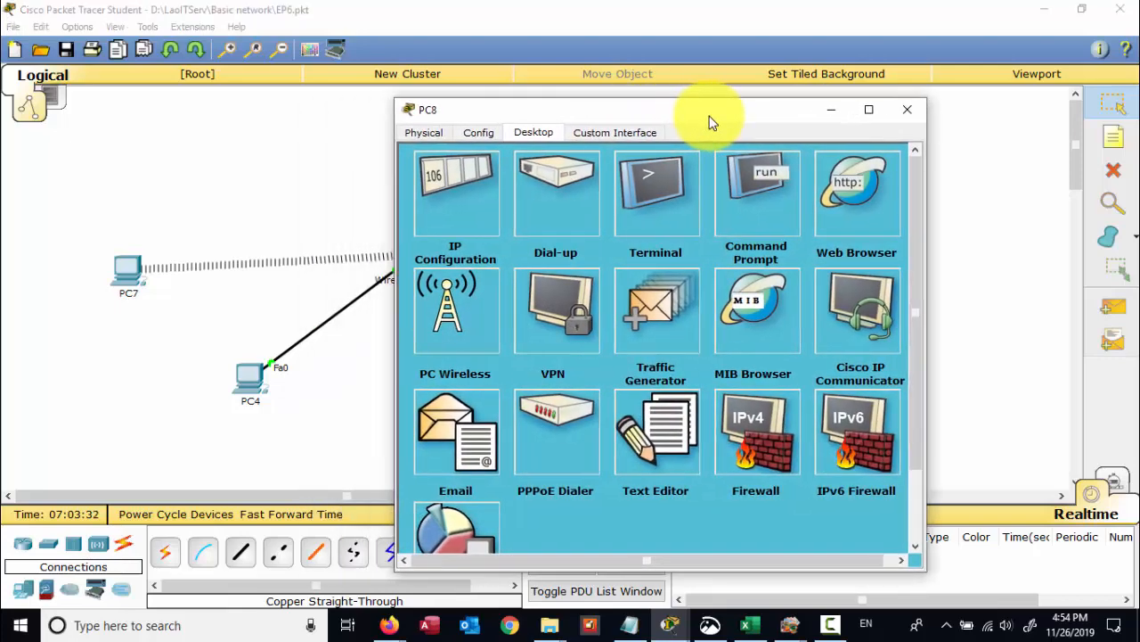
{"action": "left_click", "coordinate": [432, 220]}
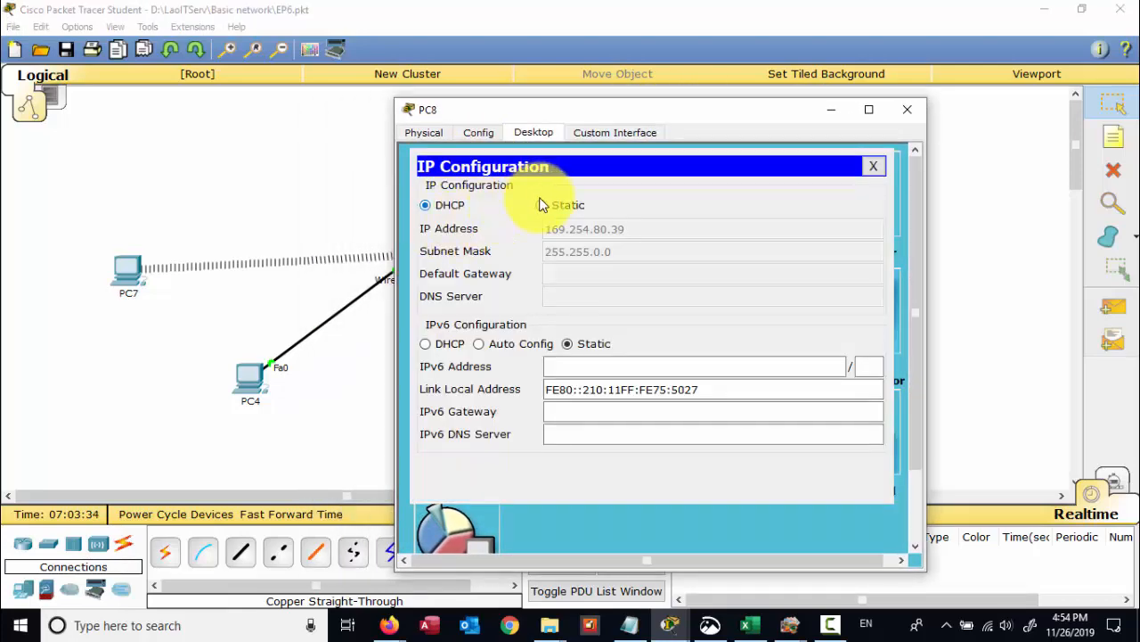
{"action": "left_click", "coordinate": [541, 205]}
{"action": "left_click", "coordinate": [451, 211]}
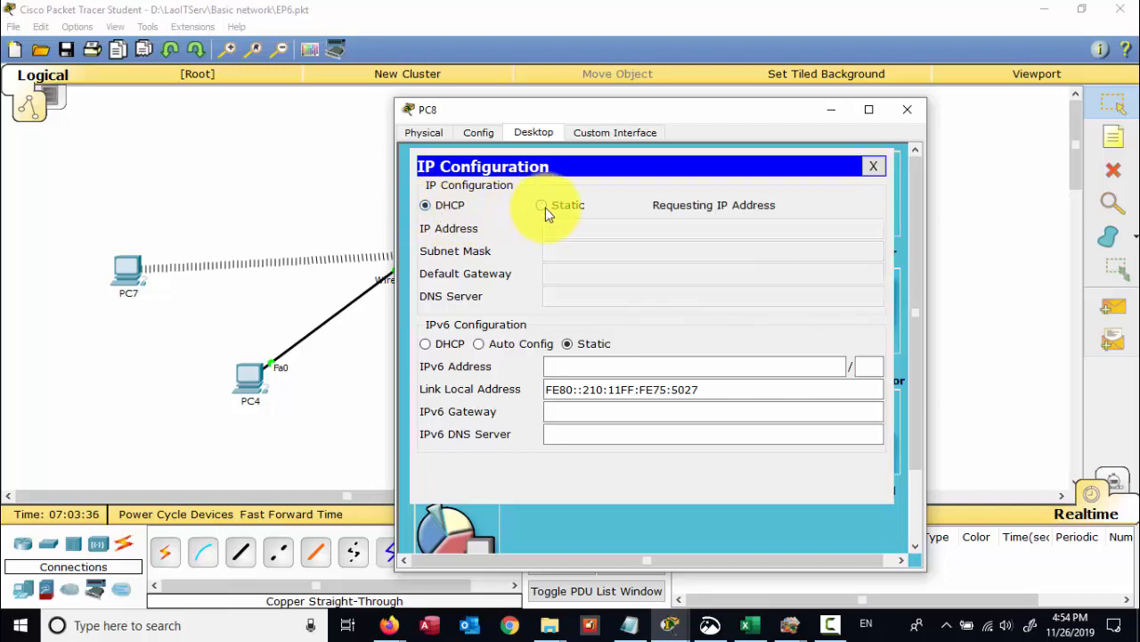
{"action": "left_click", "coordinate": [544, 207]}
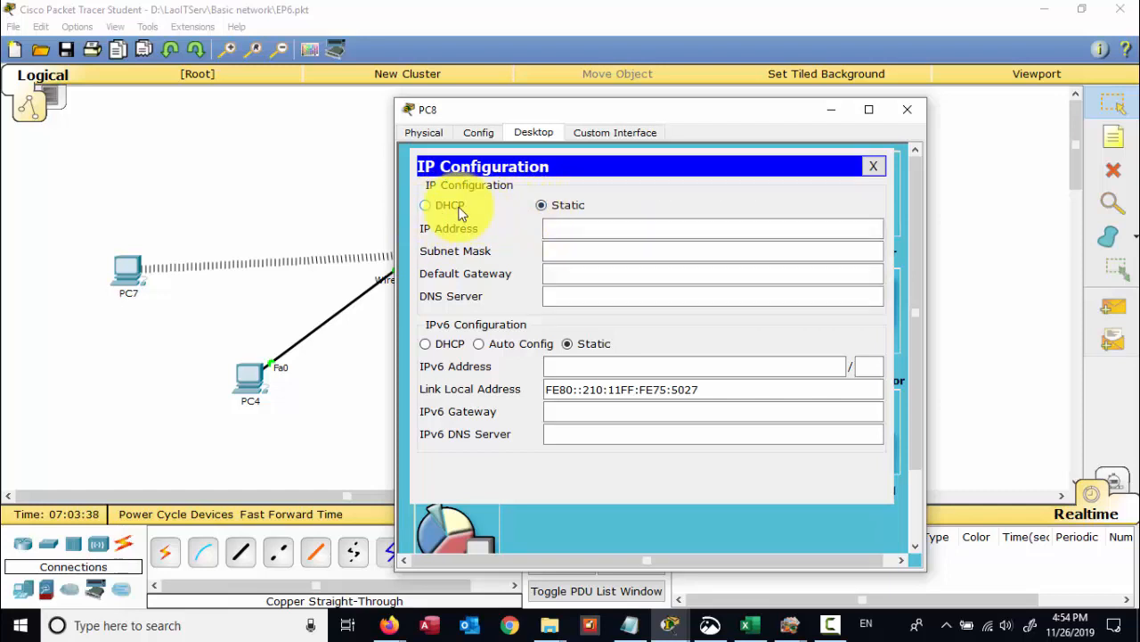
{"action": "left_click", "coordinate": [584, 229]}
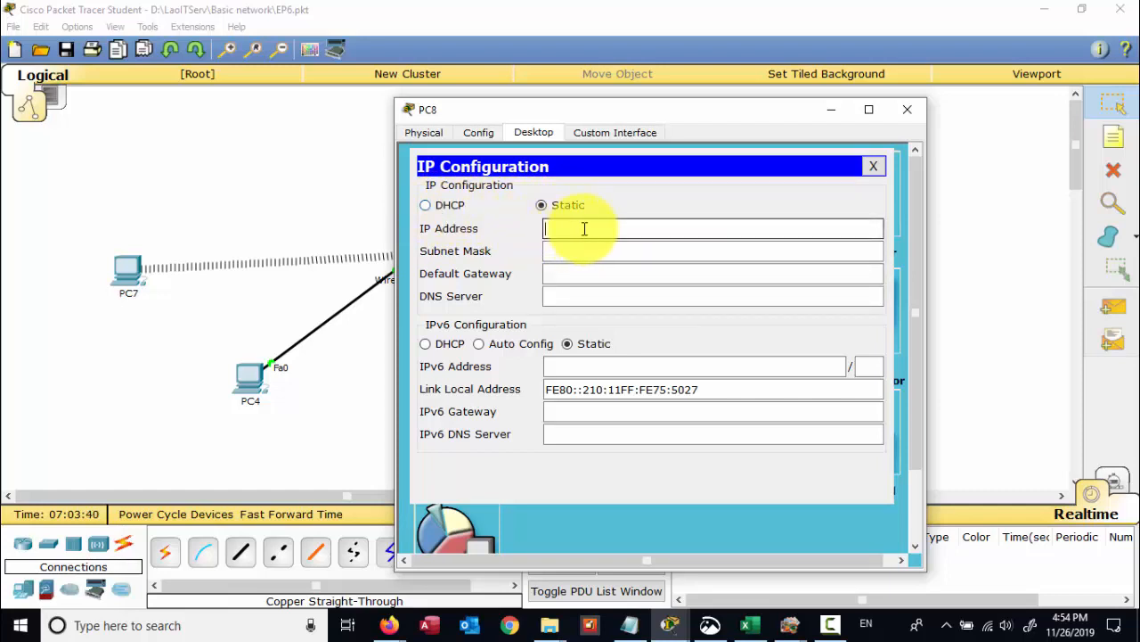
{"action": "left_click", "coordinate": [907, 109]}
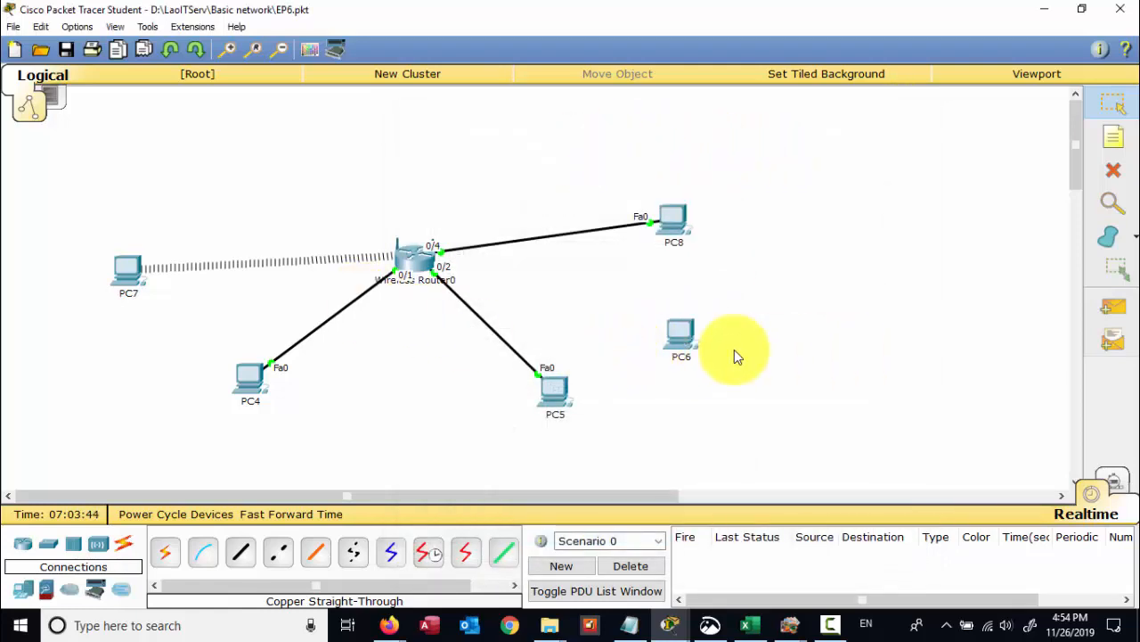
- Confirm PC6 received 192.168.0.103 by DHCP, then return to PC8
{"action": "left_click", "coordinate": [678, 328]}
{"action": "left_click", "coordinate": [383, 227]}
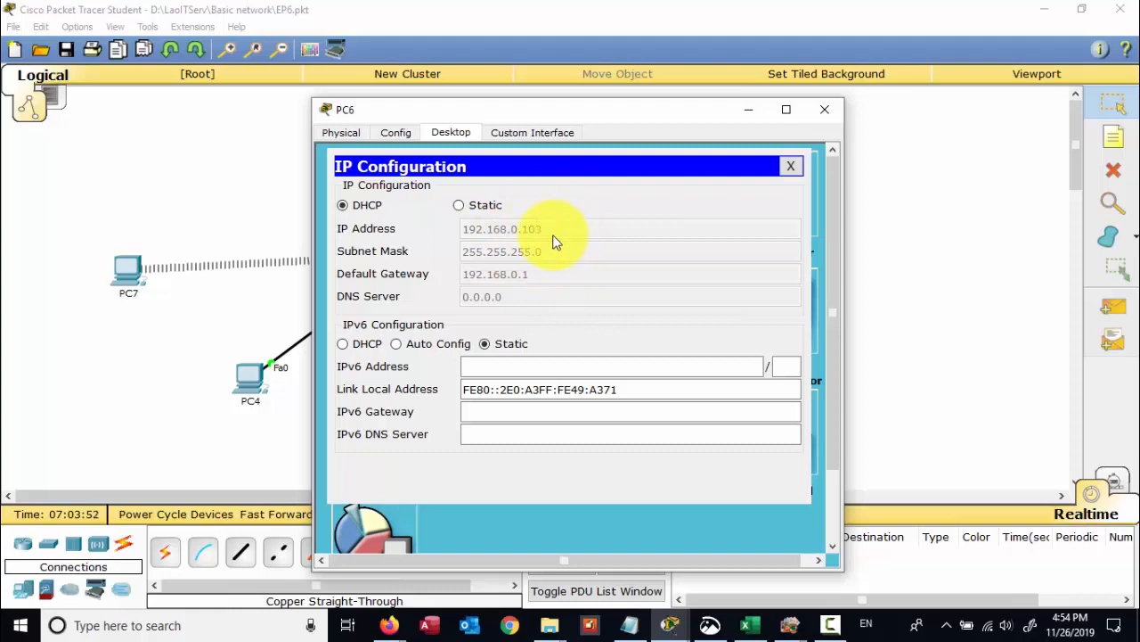
{"action": "left_click", "coordinate": [825, 110]}
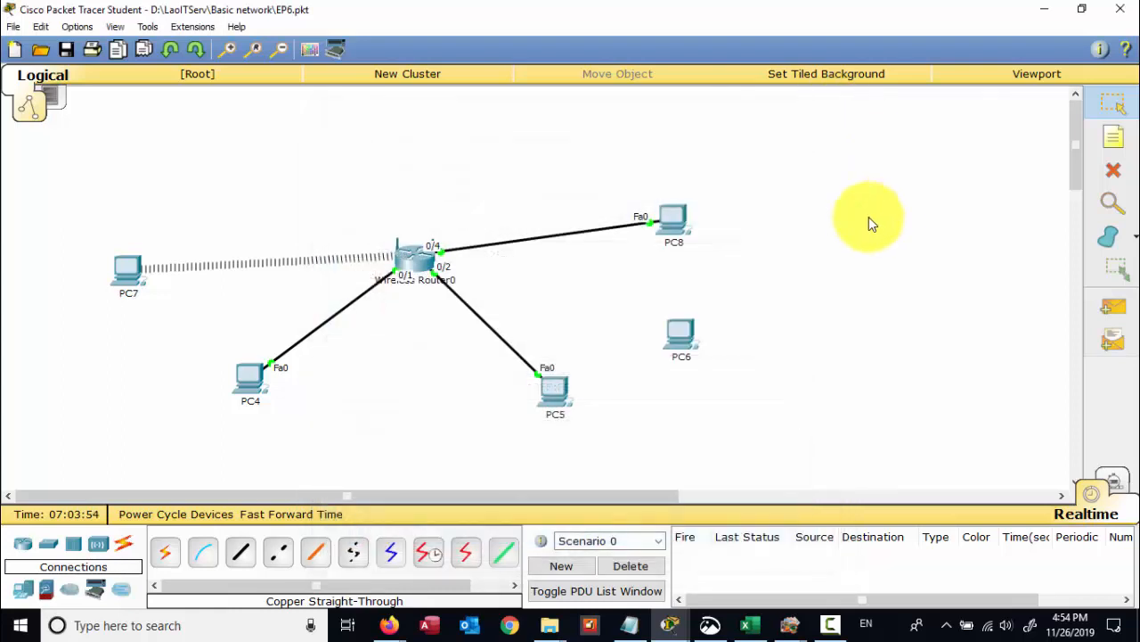
{"action": "left_click", "coordinate": [680, 228]}
{"action": "left_click", "coordinate": [670, 223]}
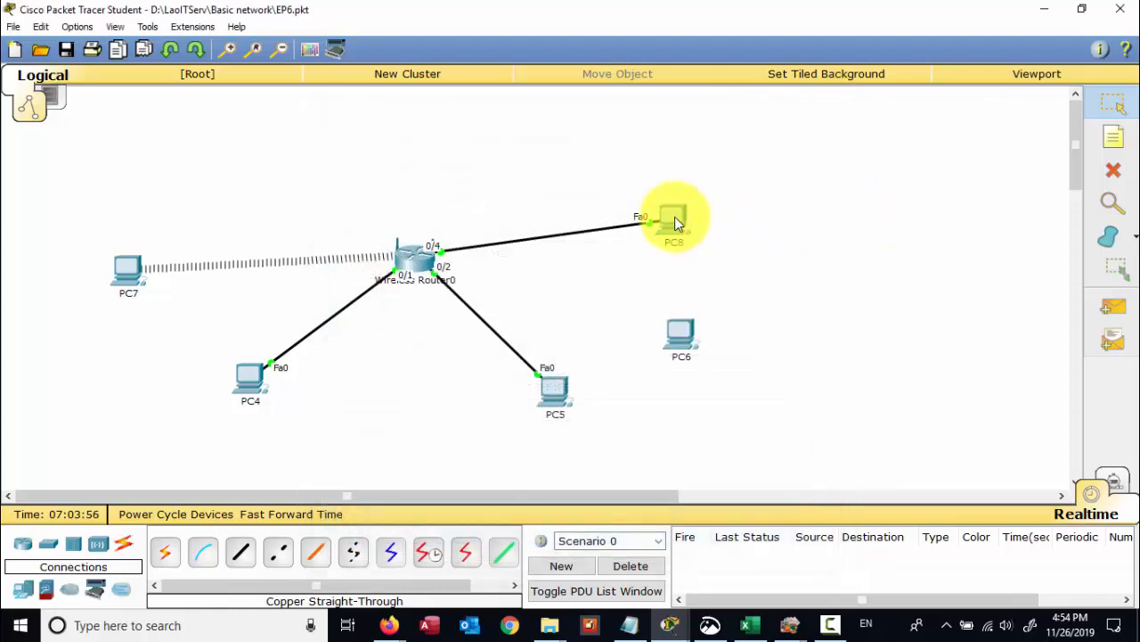
- Give PC8 static IP 192.168.0.202, mask 255.255.255.0 and gateway 192.168.0.1
{"action": "left_click_drag", "start_coordinate": [709, 120], "coordinate": [801, 111]}
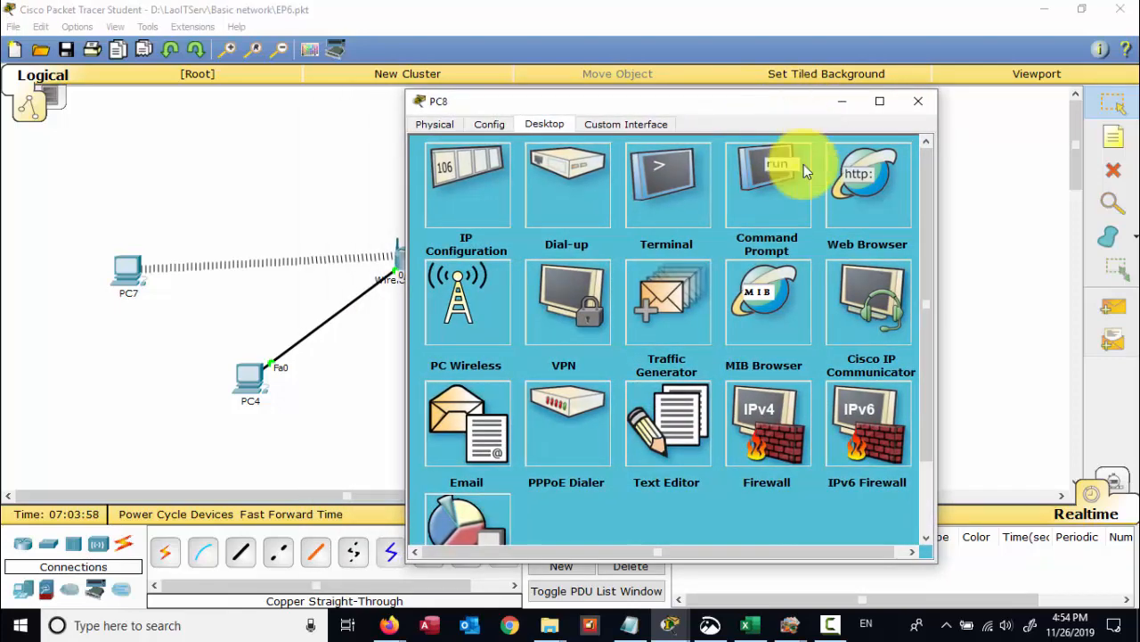
{"action": "left_click", "coordinate": [464, 184]}
{"action": "left_click", "coordinate": [570, 220]}
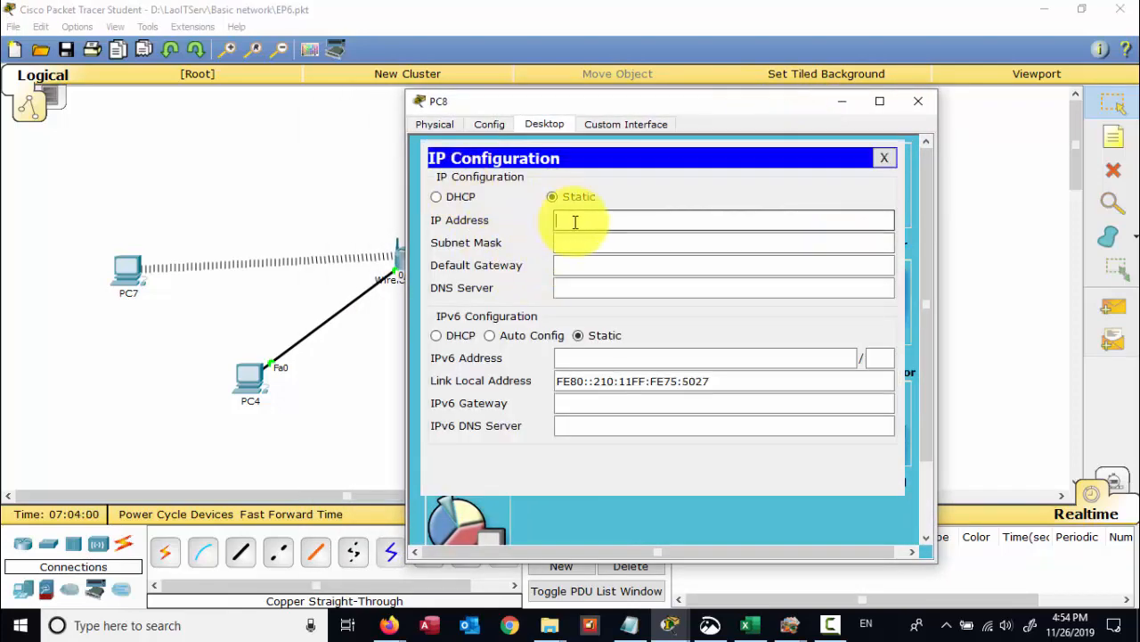
{"action": "type", "text": "192.168.0.202"}
{"action": "key", "text": "Tab"}
{"action": "left_click", "coordinate": [624, 265]}
{"action": "key", "text": "Tab"}
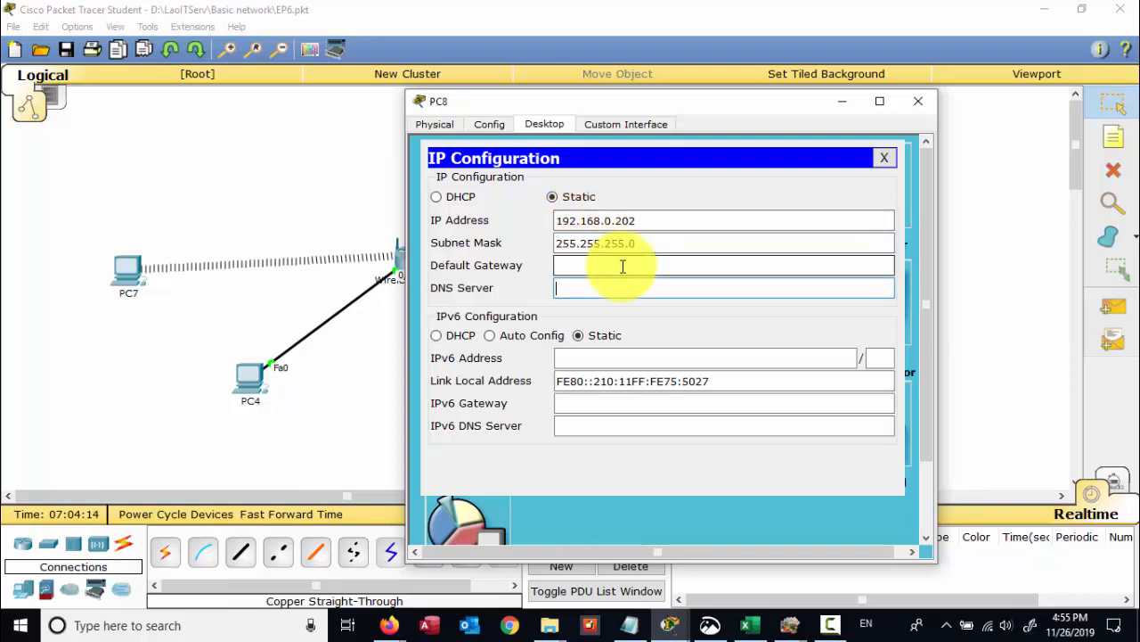
{"action": "left_click", "coordinate": [623, 266]}
{"action": "type", "text": "192.168.0.1"}
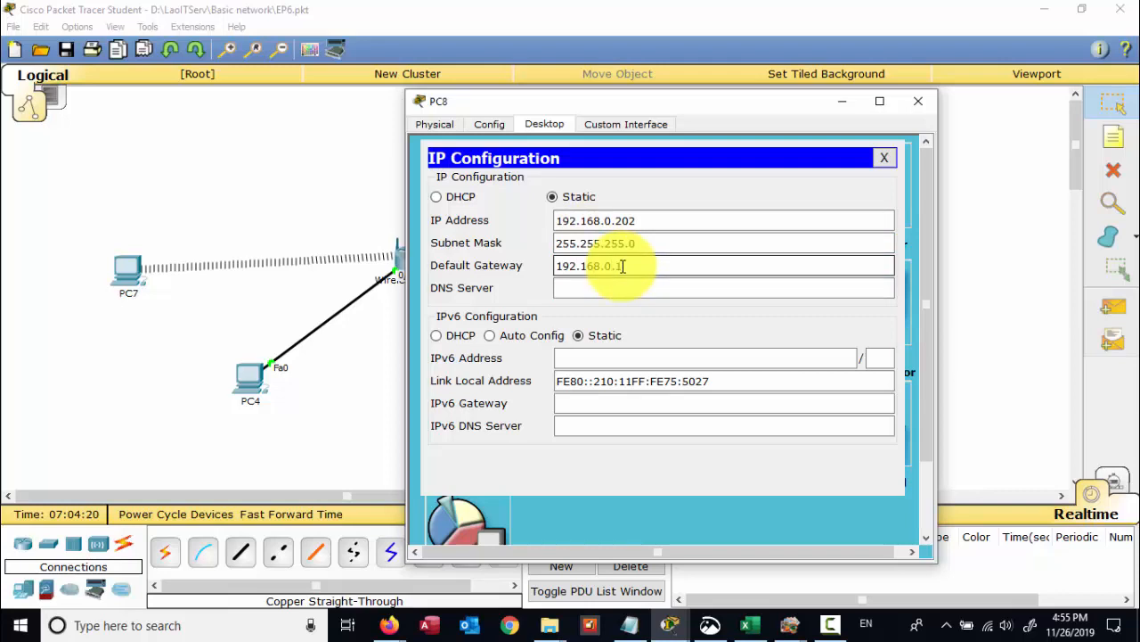
{"action": "left_click", "coordinate": [610, 282]}
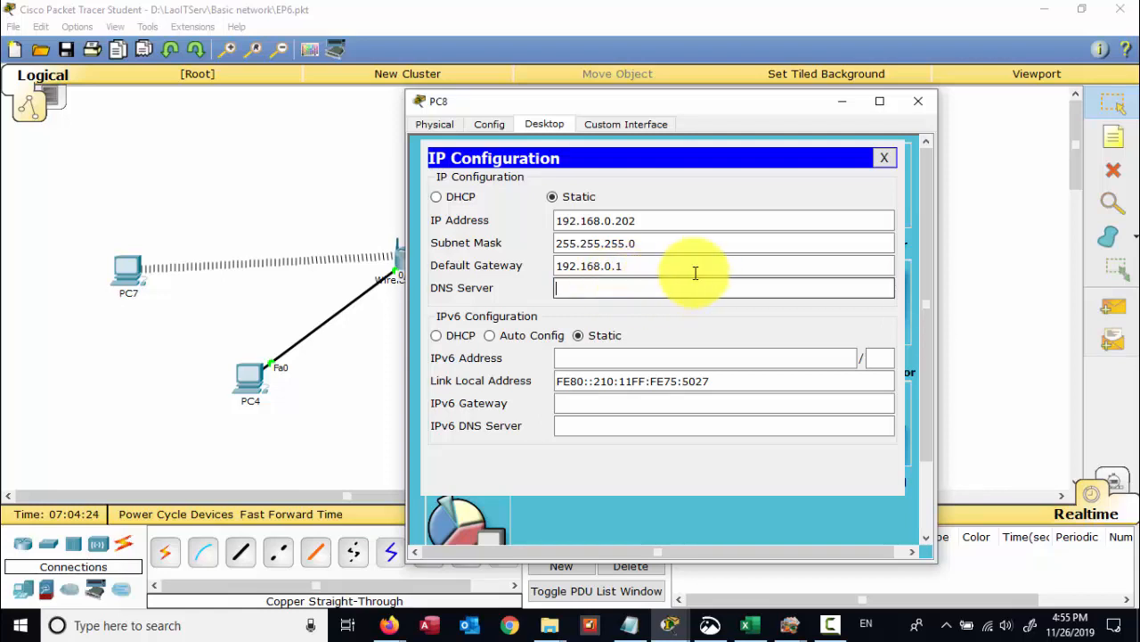
{"action": "left_click", "coordinate": [886, 161]}
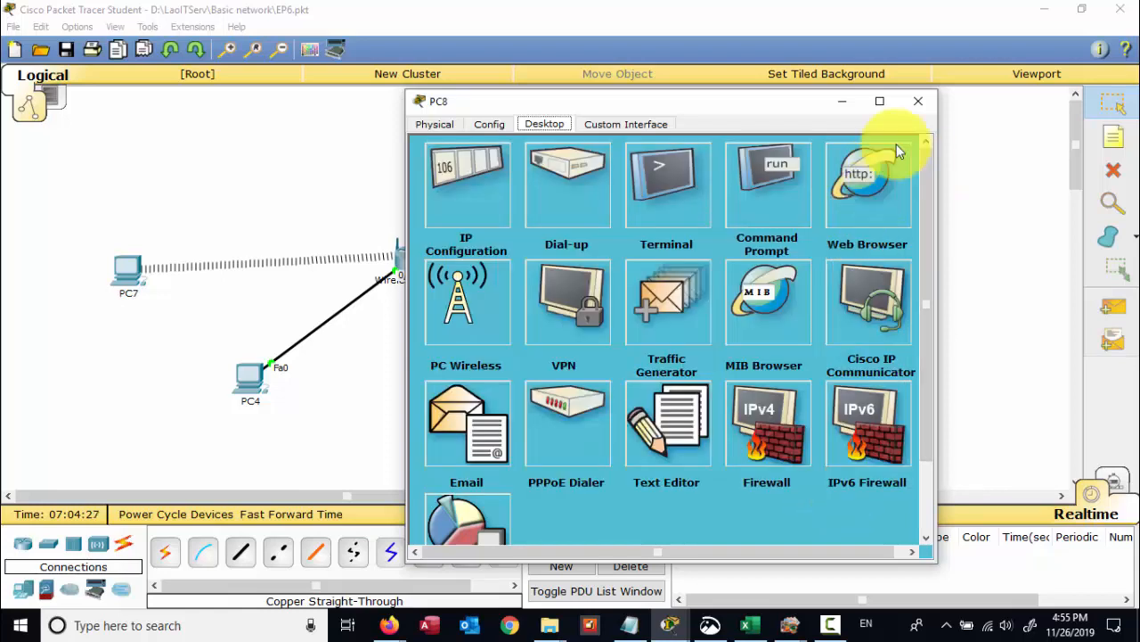
{"action": "left_click", "coordinate": [915, 102]}
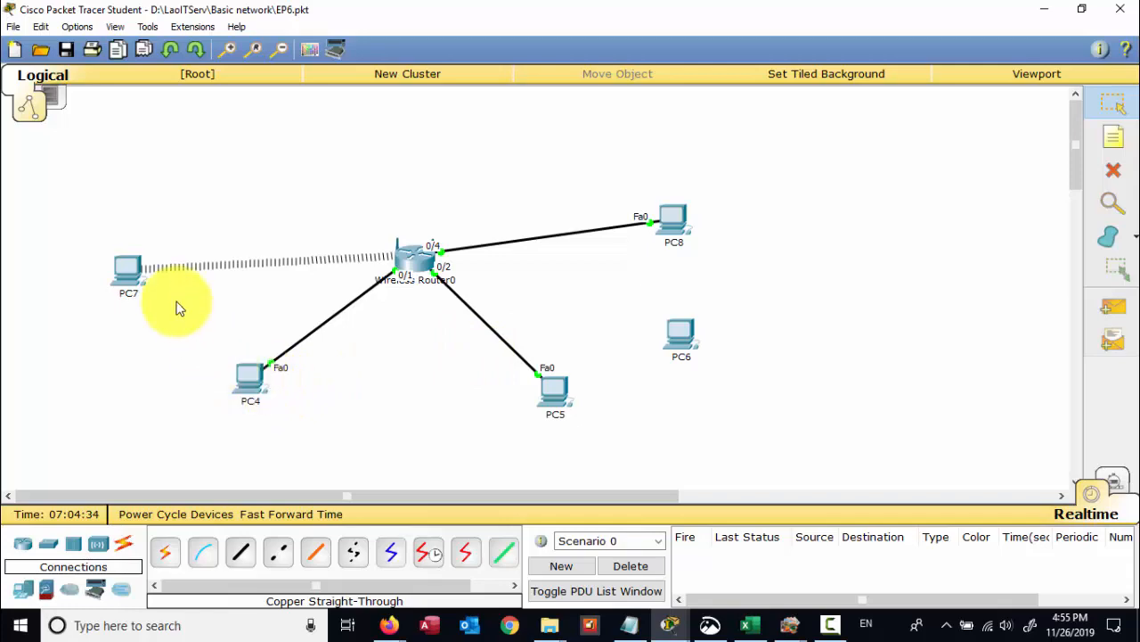
- Review PC5's and PC8's IP configurations before testing connectivity
{"action": "left_click", "coordinate": [547, 385]}
{"action": "left_click", "coordinate": [377, 195]}
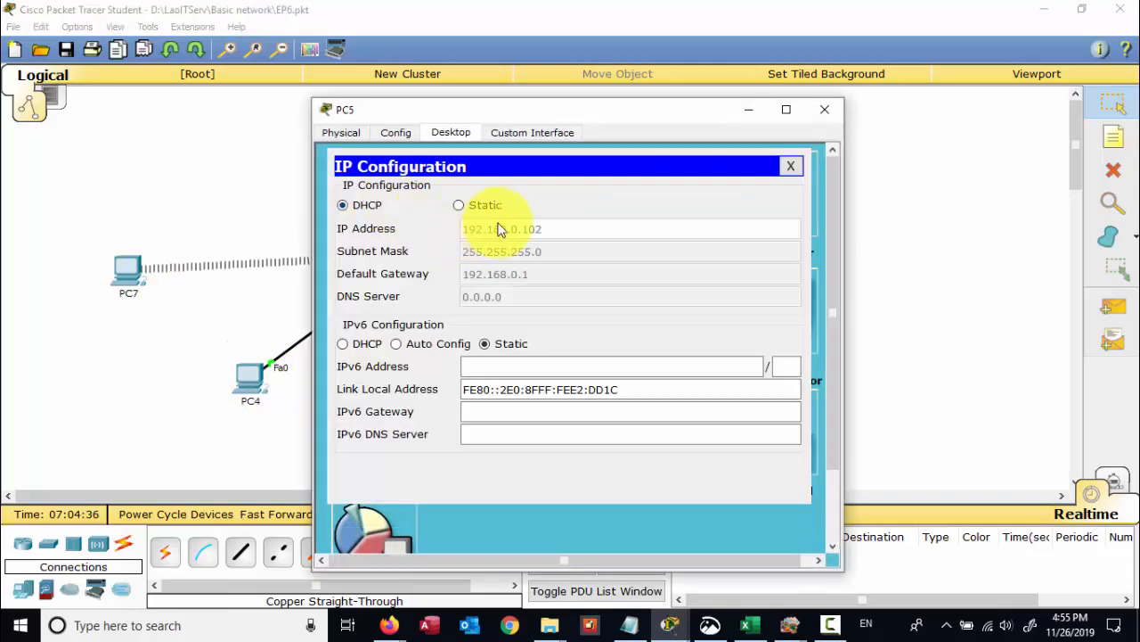
{"action": "left_click", "coordinate": [824, 109]}
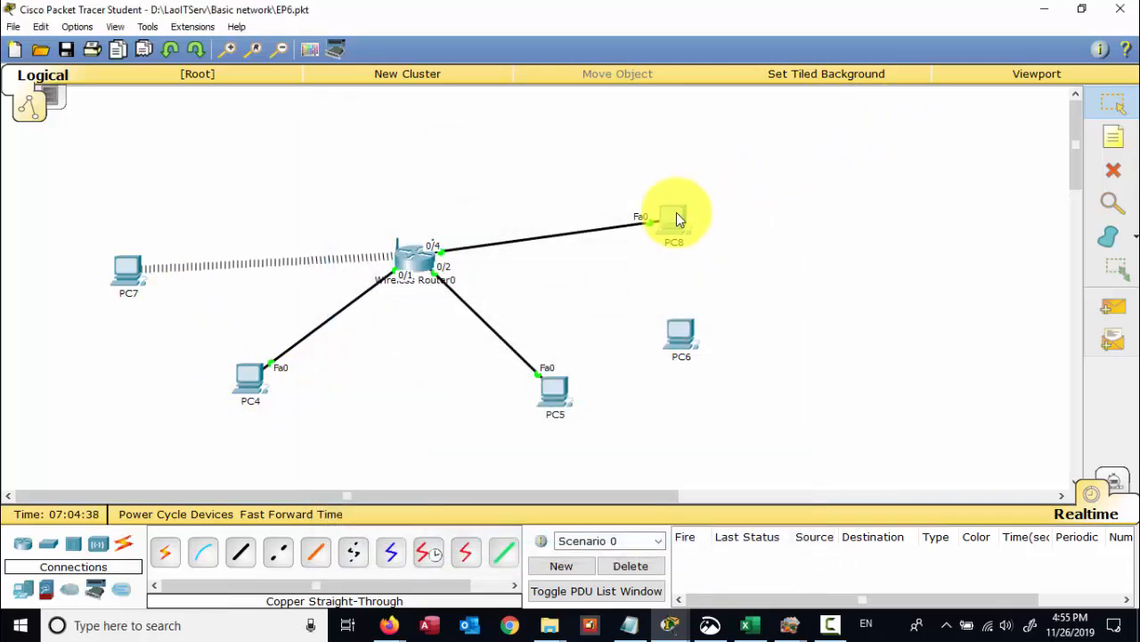
{"action": "left_click", "coordinate": [677, 219]}
{"action": "left_click", "coordinate": [382, 207]}
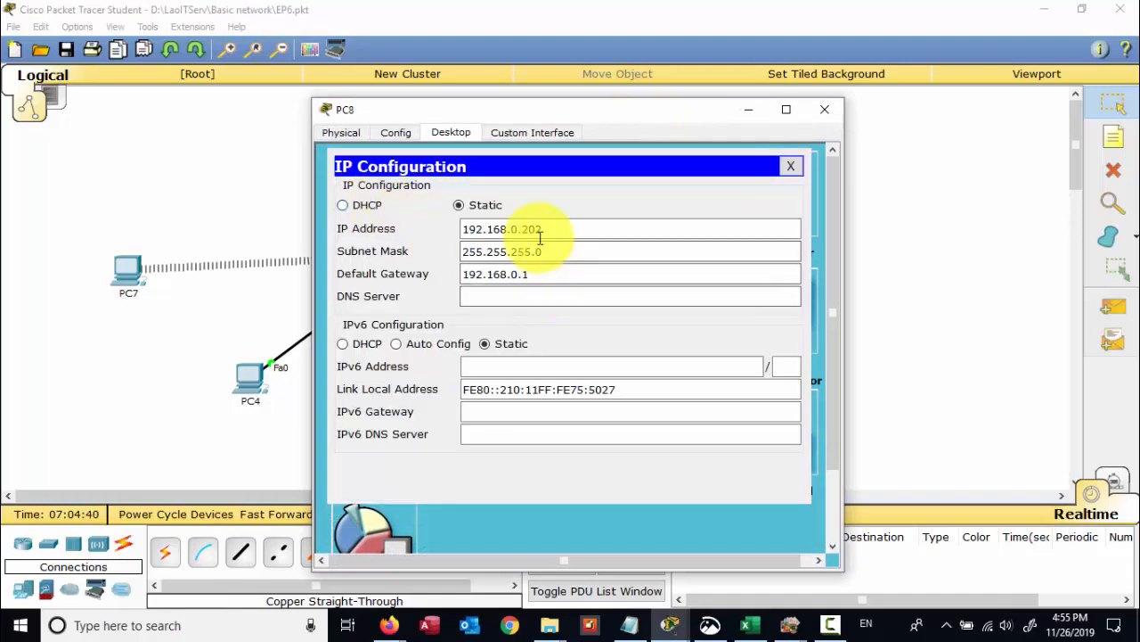
{"action": "left_click", "coordinate": [824, 108]}
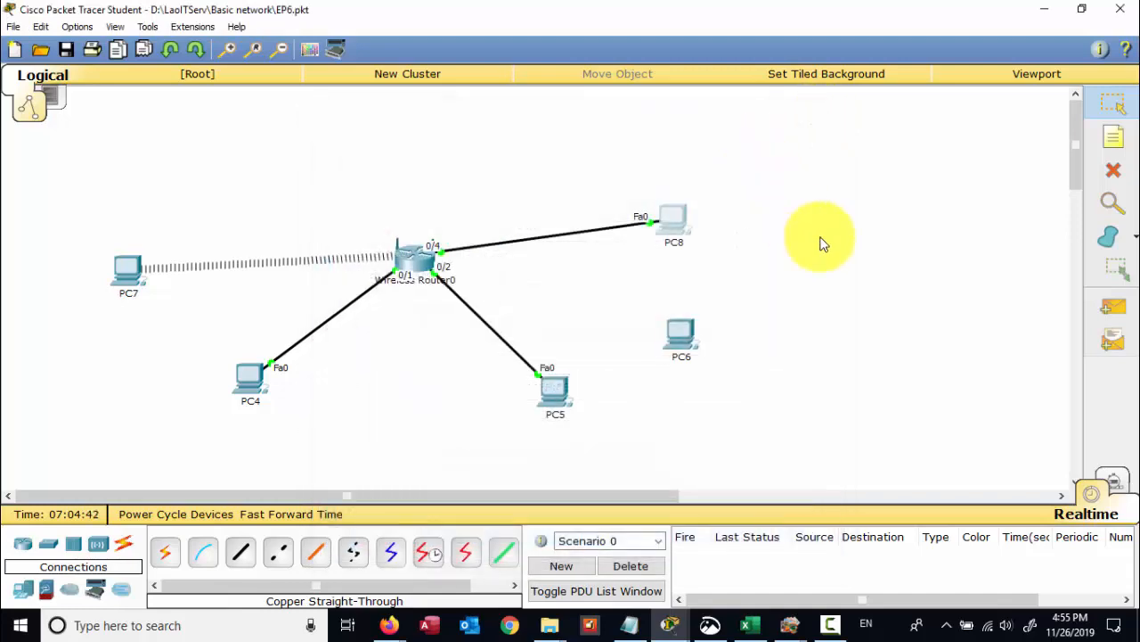
{"action": "left_click", "coordinate": [675, 213]}
{"action": "left_click_drag", "start_coordinate": [687, 116], "coordinate": [871, 123]}
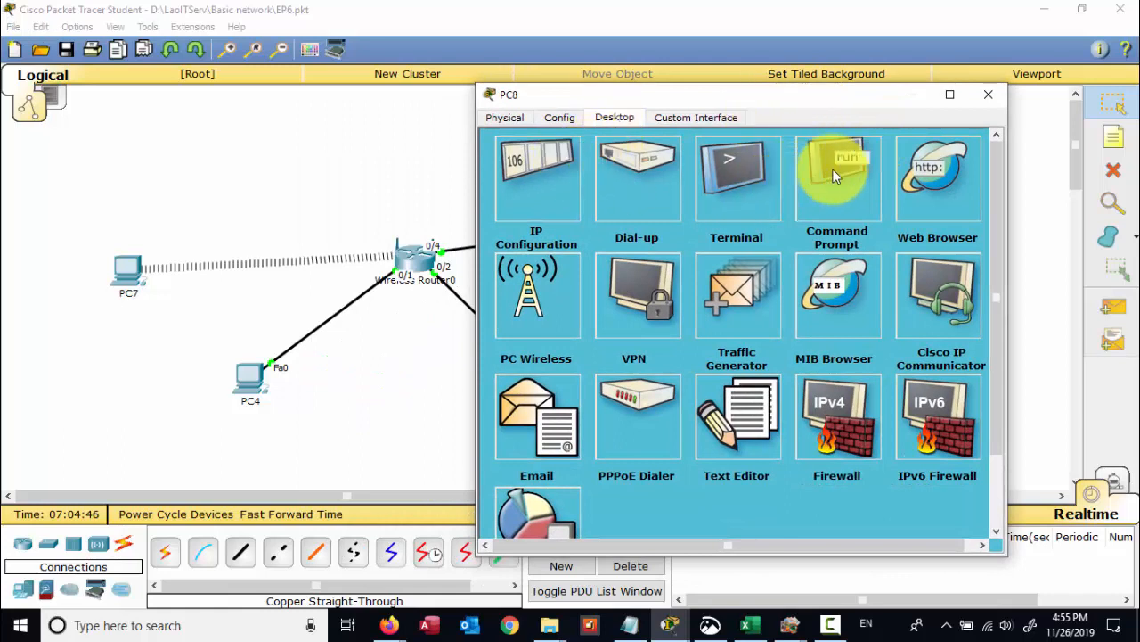
- Ping 192.168.0.102 from PC8's Command Prompt, correcting a mistyped address
{"action": "left_click", "coordinate": [836, 192]}
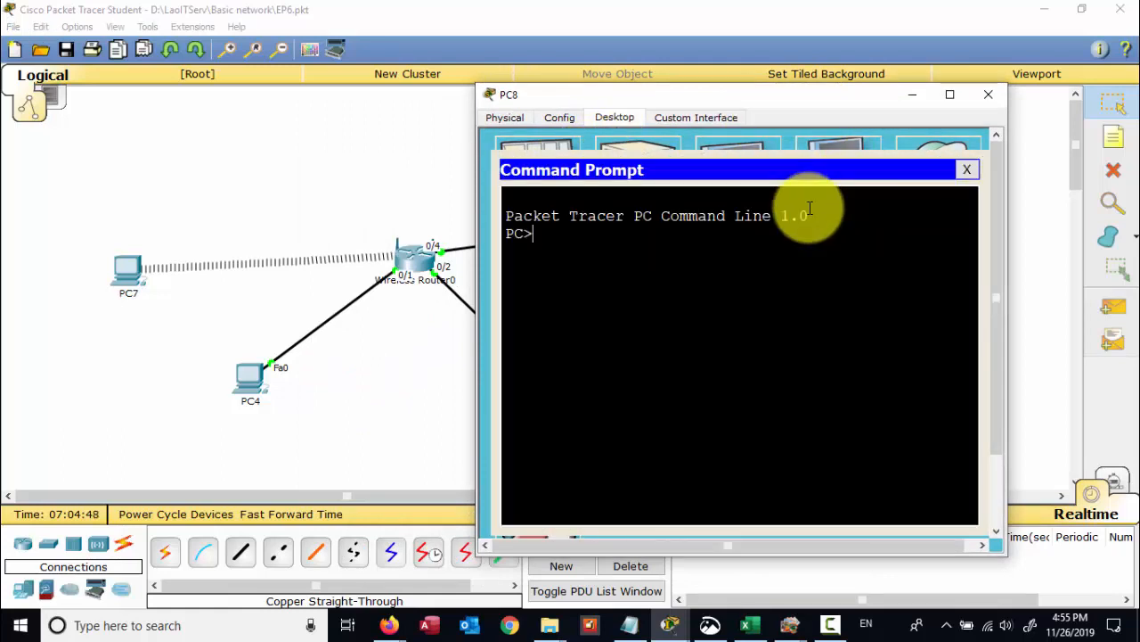
{"action": "type", "text": "ping 192.16"}
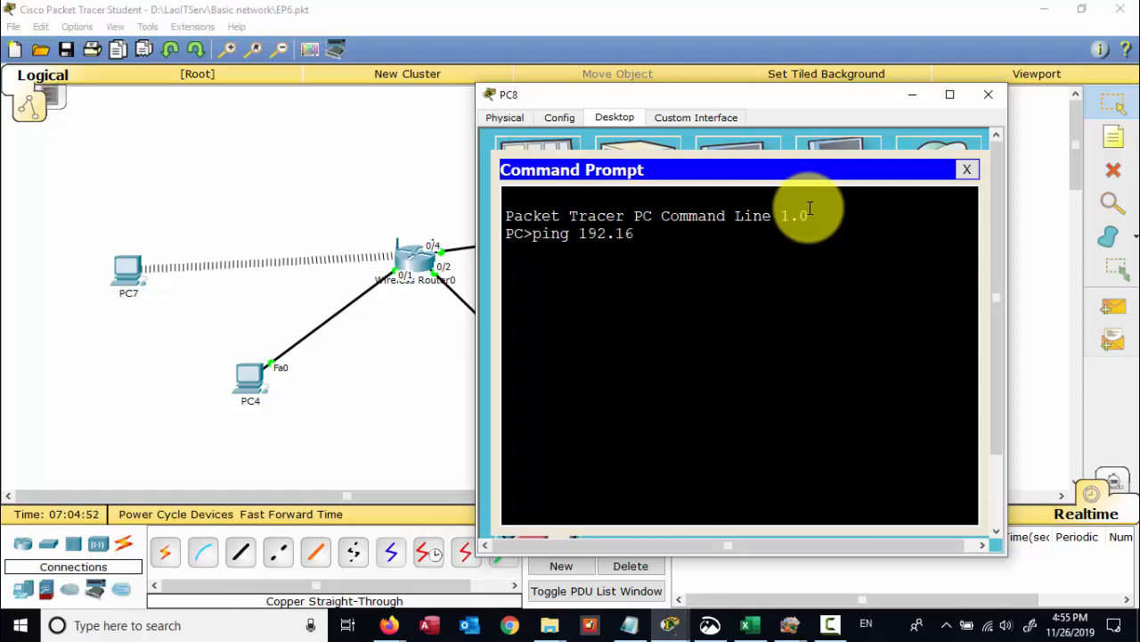
{"action": "type", "text": "8.109"}
{"action": "key", "text": "BackSpace"}
{"action": "key", "text": "Return"}
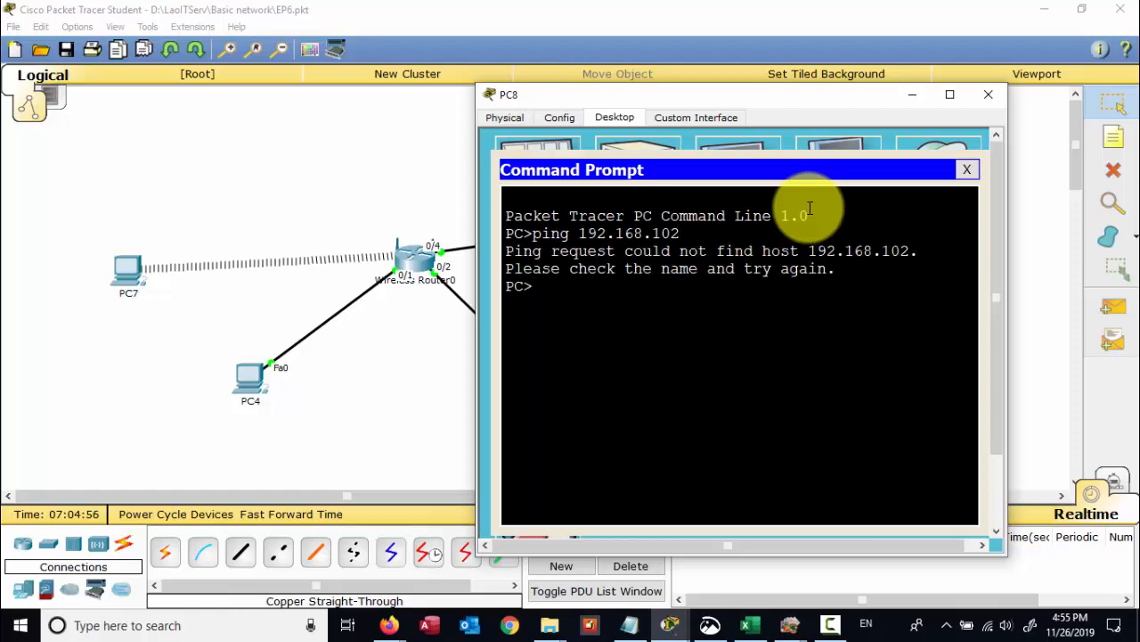
{"action": "key", "text": "Up"}
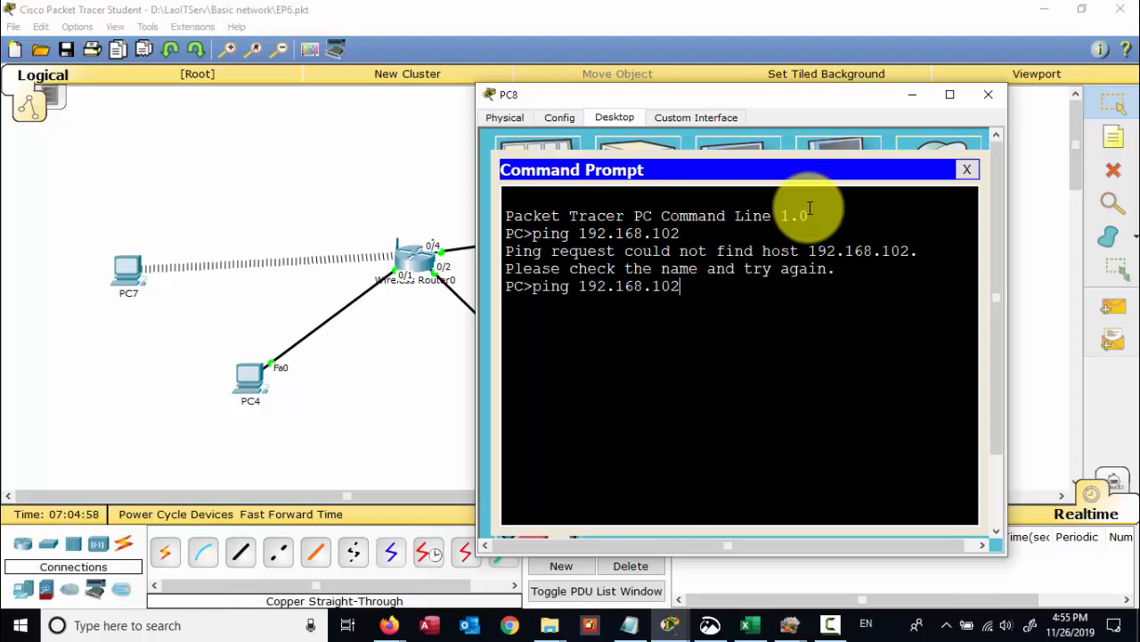
{"action": "key", "text": "Left"}
{"action": "key", "text": "Left"}
{"action": "type", "text": "0."}
{"action": "key", "text": "Return"}
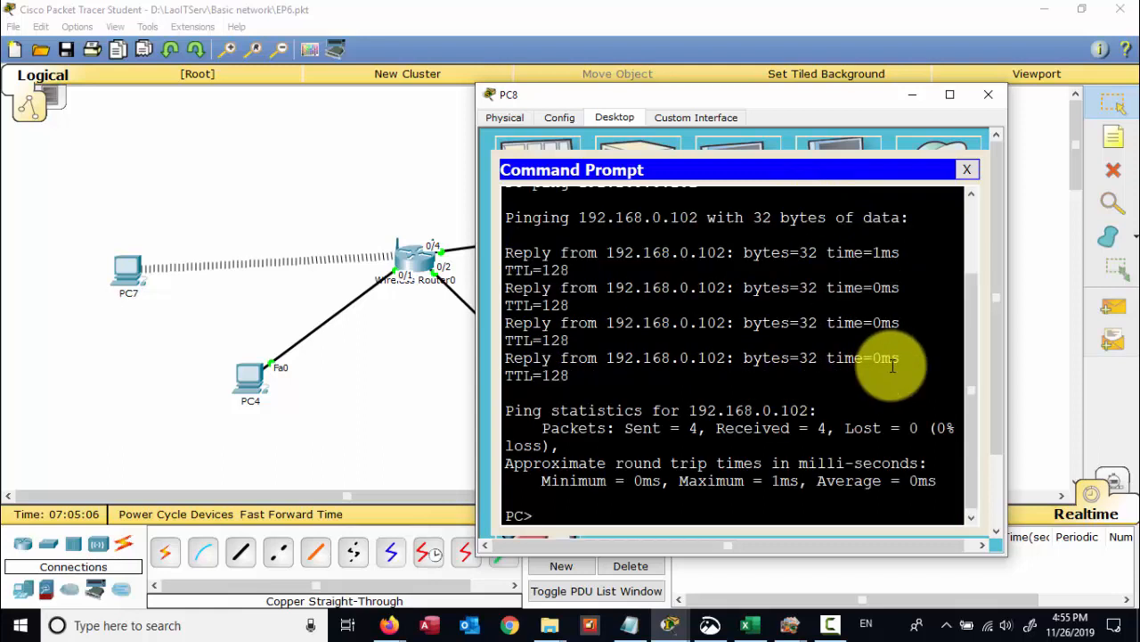
- Ping 192.168.0.100 from PC8 by editing the previous command
{"action": "key", "text": "Up"}
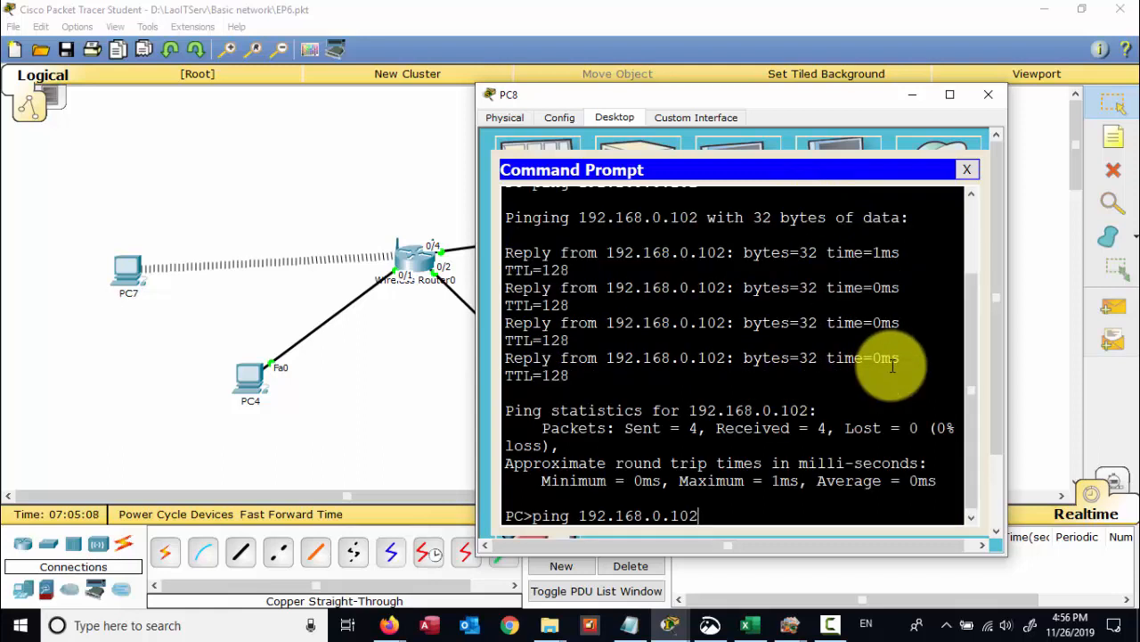
{"action": "key", "text": "BackSpace"}
{"action": "type", "text": "00"}
{"action": "key", "text": "BackSpace"}
{"action": "key", "text": "Return"}
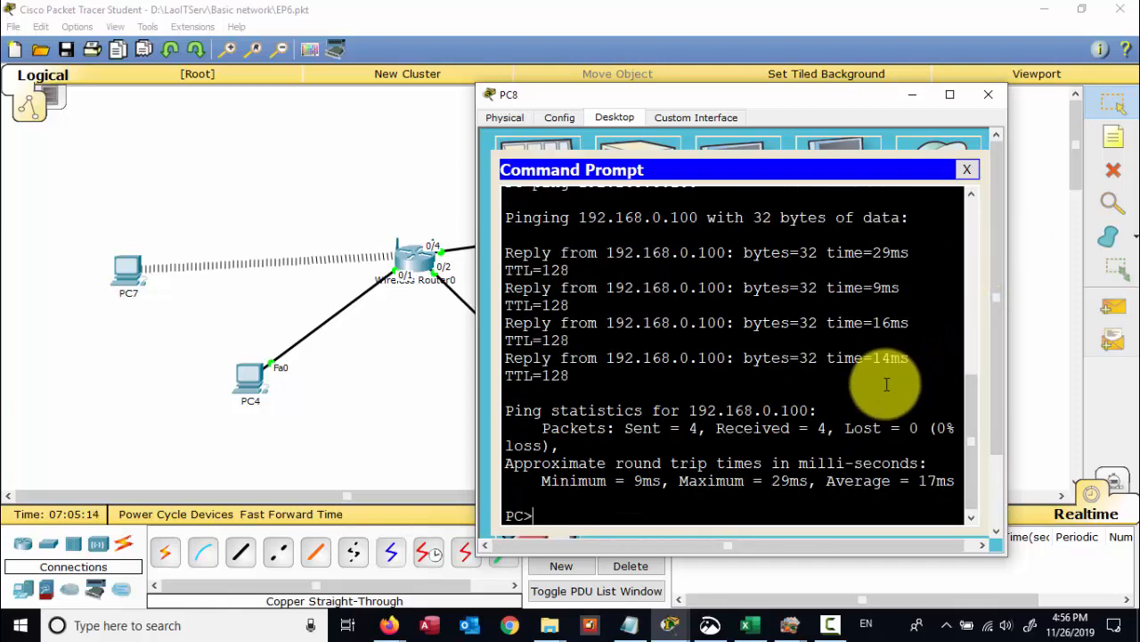
{"action": "left_click_drag", "start_coordinate": [854, 102], "coordinate": [656, 95]}
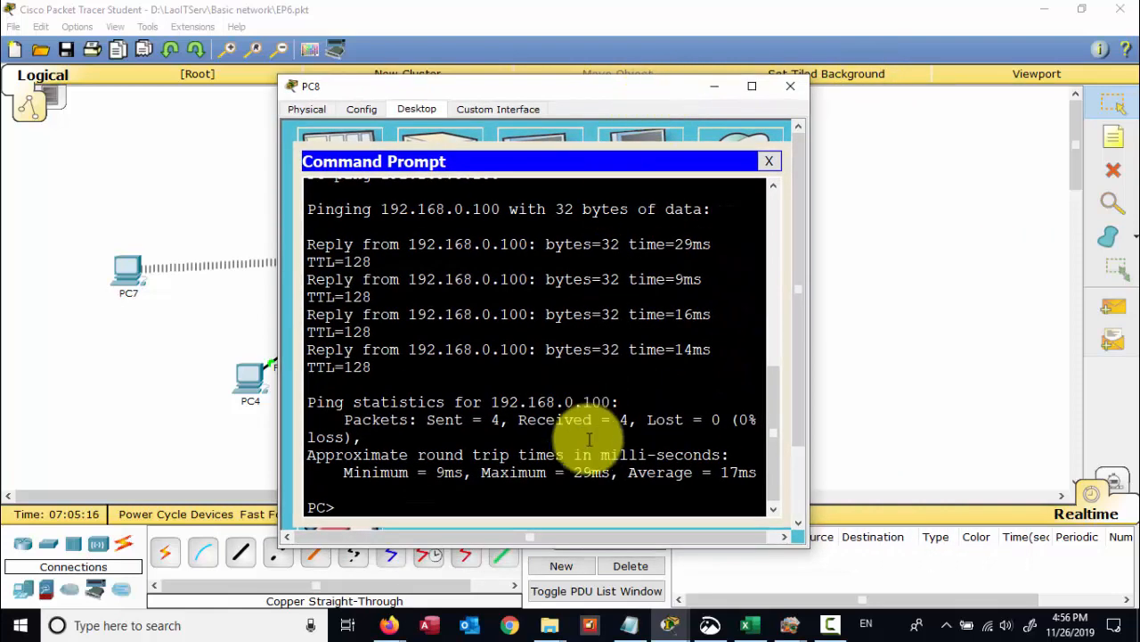
- Check PC6's DHCP-assigned address 192.168.0.103
{"action": "left_click_drag", "start_coordinate": [497, 87], "coordinate": [231, 102]}
{"action": "left_click", "coordinate": [674, 345]}
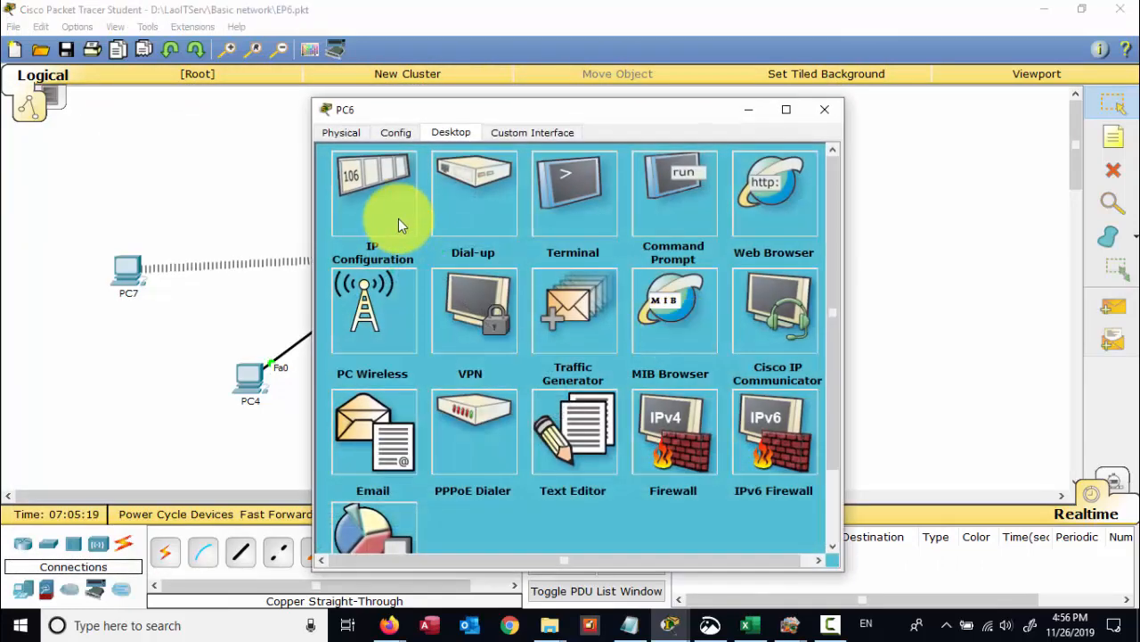
{"action": "left_click", "coordinate": [401, 223]}
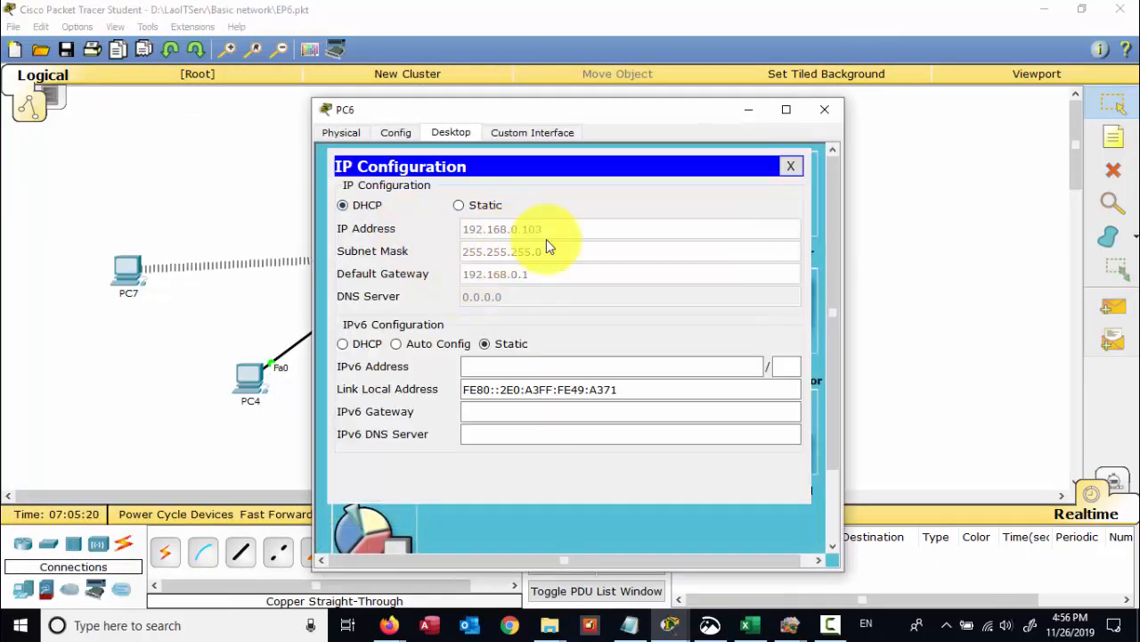
{"action": "left_click", "coordinate": [824, 108]}
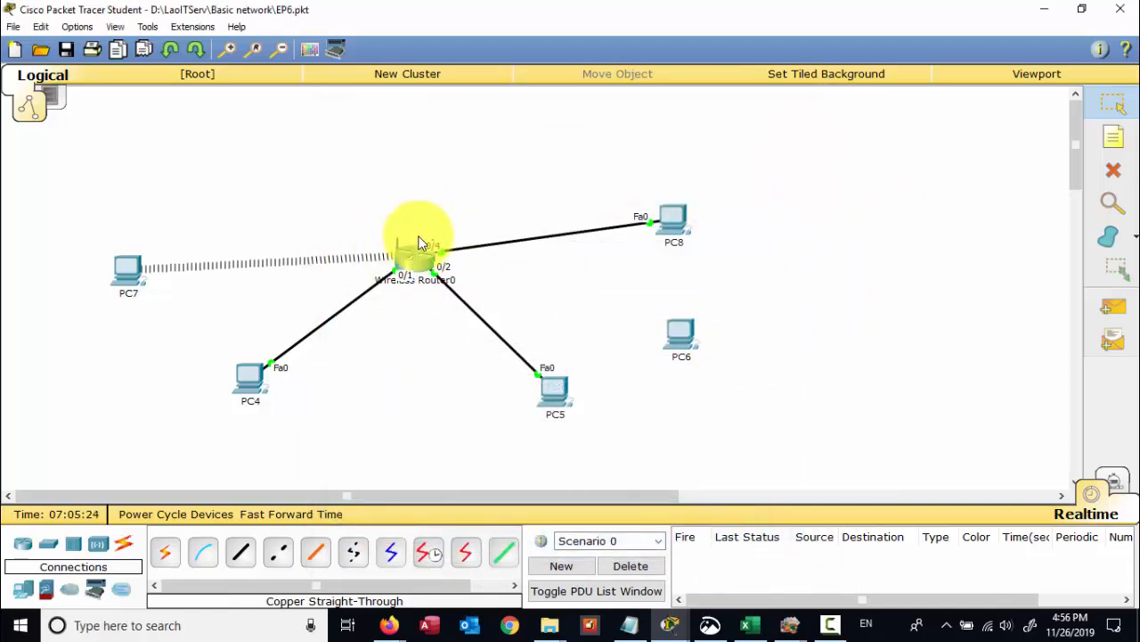
- Ping 192.168.0.103 from PC8, which times out with 100% loss, then hide the window
{"action": "left_click", "coordinate": [682, 218]}
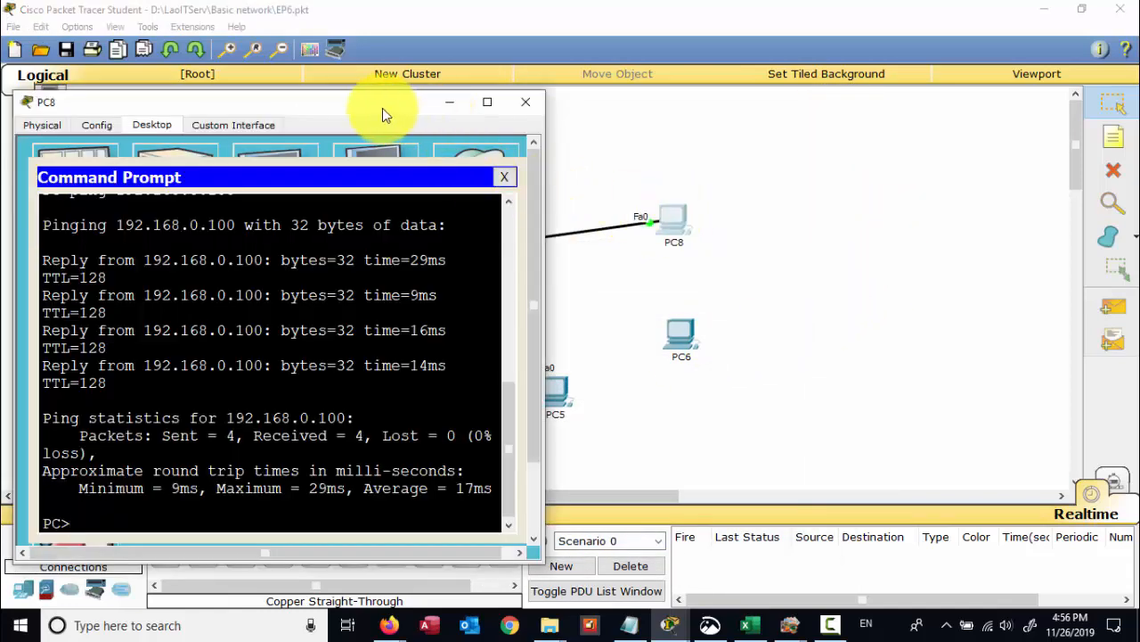
{"action": "left_click_drag", "start_coordinate": [382, 108], "coordinate": [415, 105]}
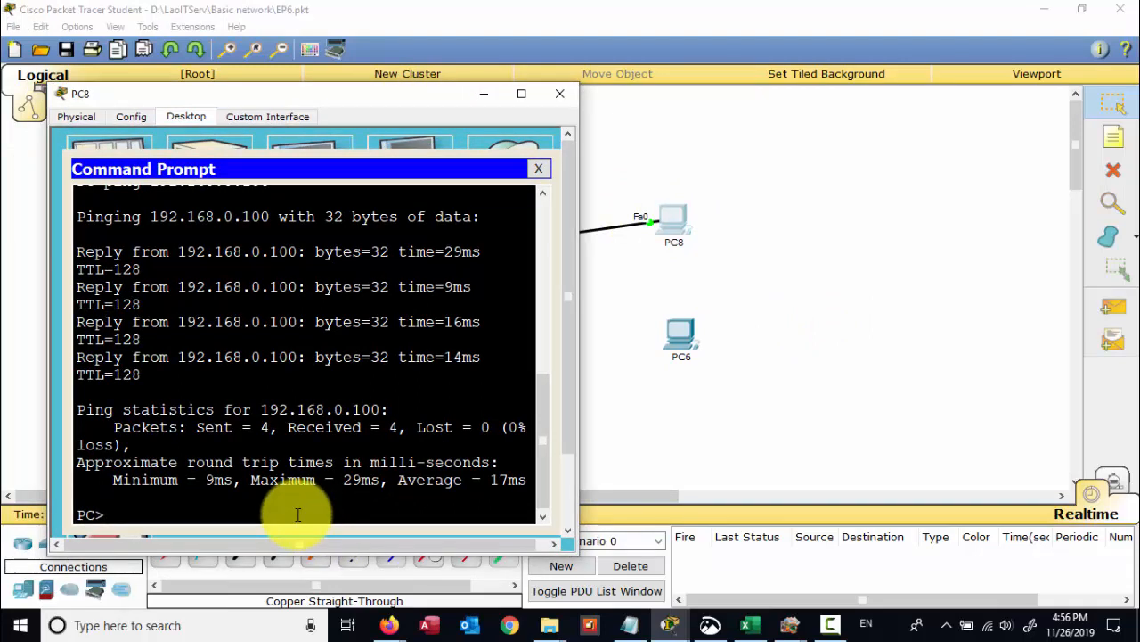
{"action": "key", "text": "Up"}
{"action": "key", "text": "BackSpace"}
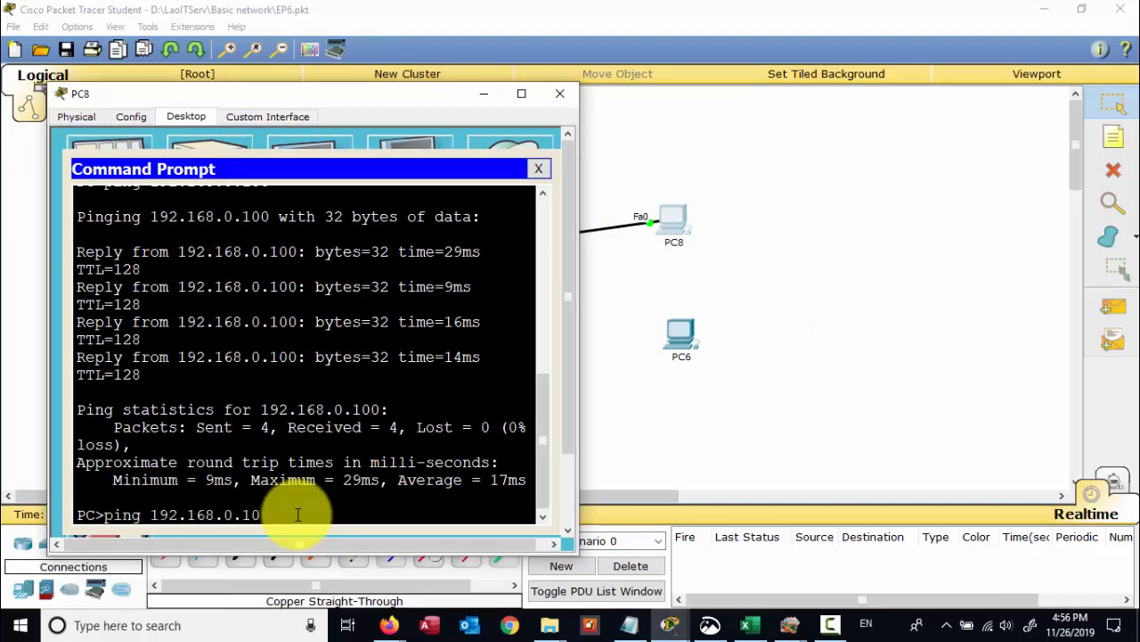
{"action": "type", "text": "3"}
{"action": "key", "text": "Return"}
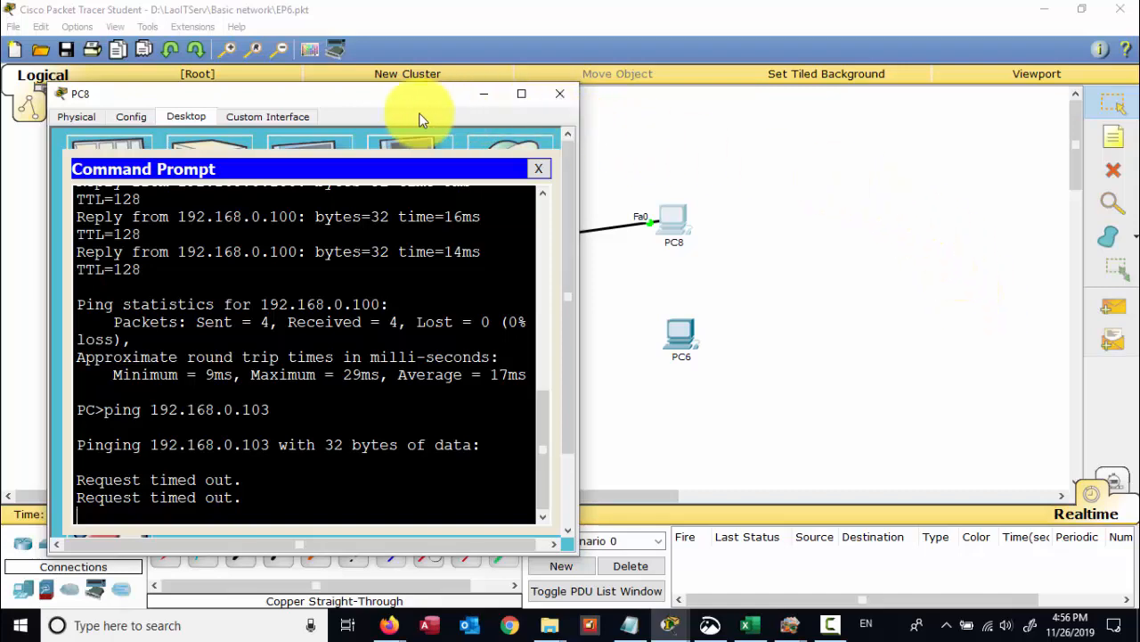
{"action": "left_click_drag", "start_coordinate": [377, 110], "coordinate": [542, 116]}
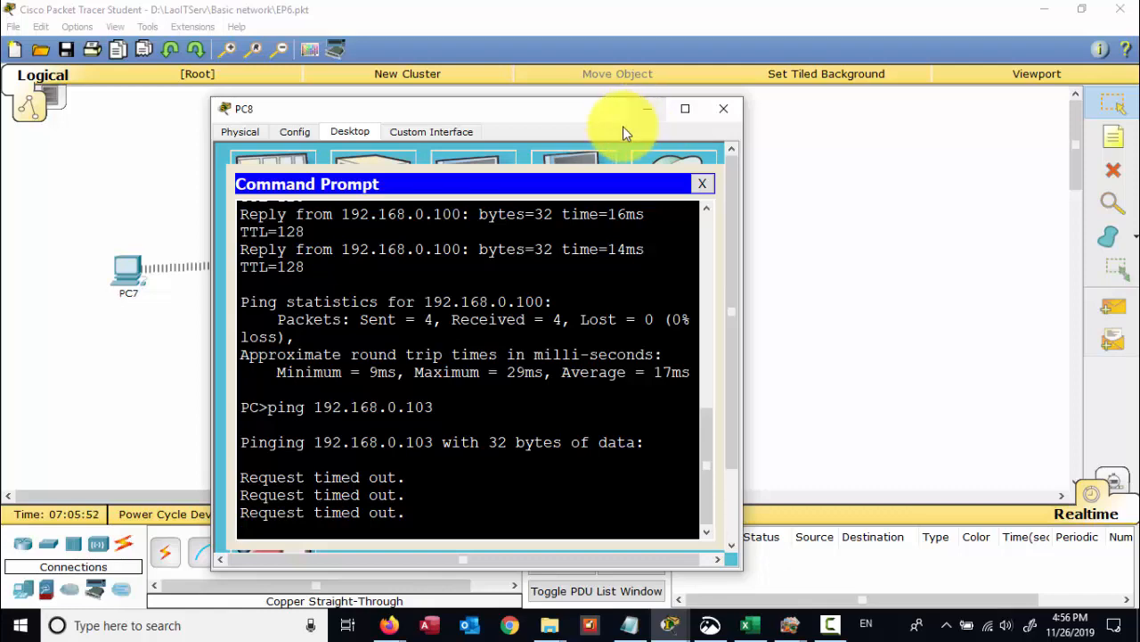
{"action": "left_click_drag", "start_coordinate": [603, 119], "coordinate": [778, 113]}
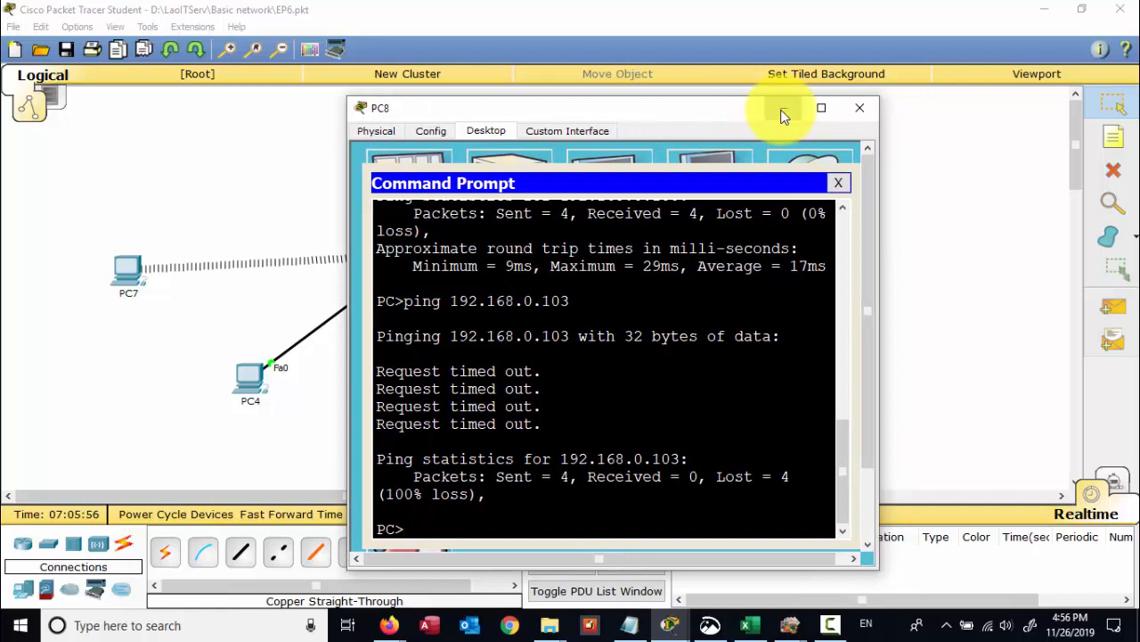
{"action": "left_click", "coordinate": [781, 111]}
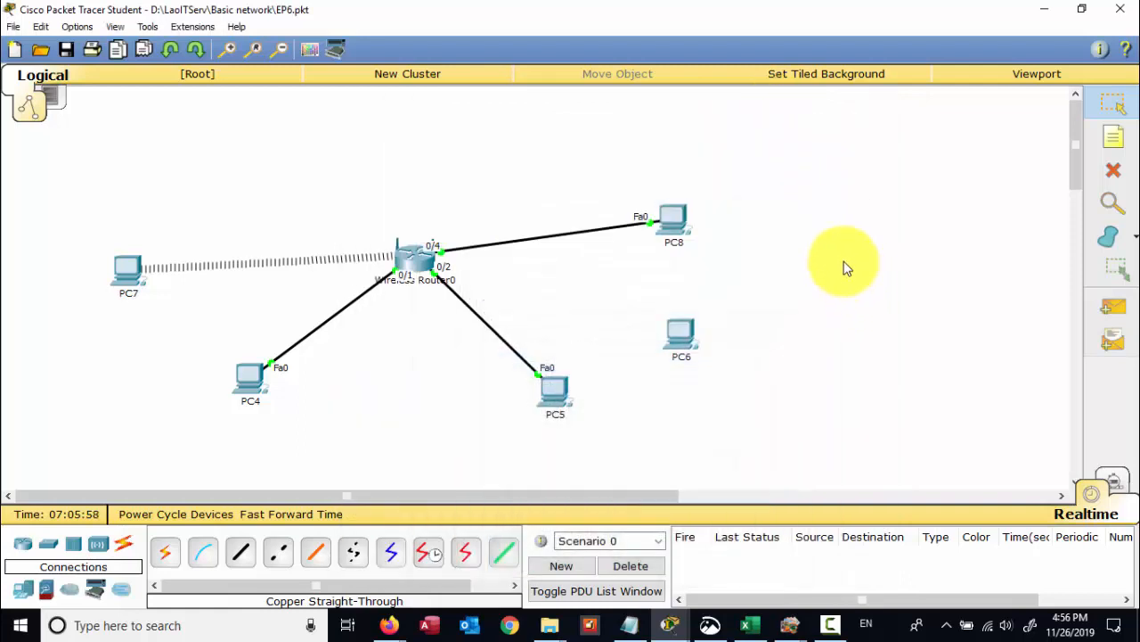